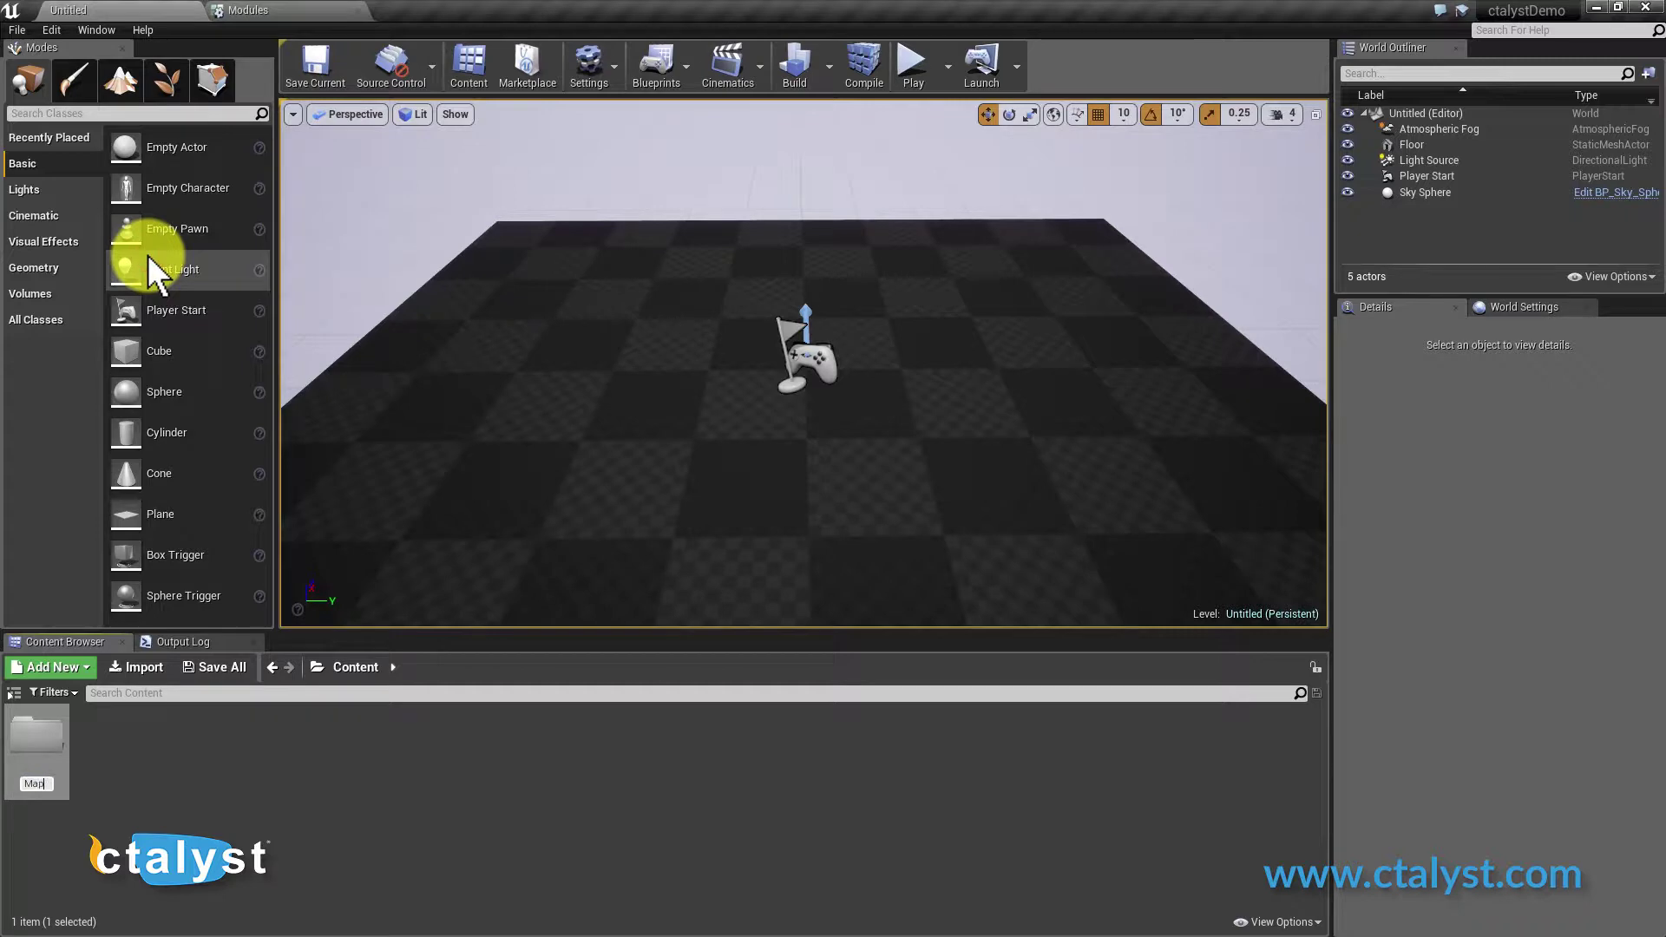
Name the new content folder Maps and save the current level in it as MainMap.
{"action": "type", "text": "s"}
{"action": "key", "text": "Return"}
{"action": "left_click", "coordinate": [16, 29]}
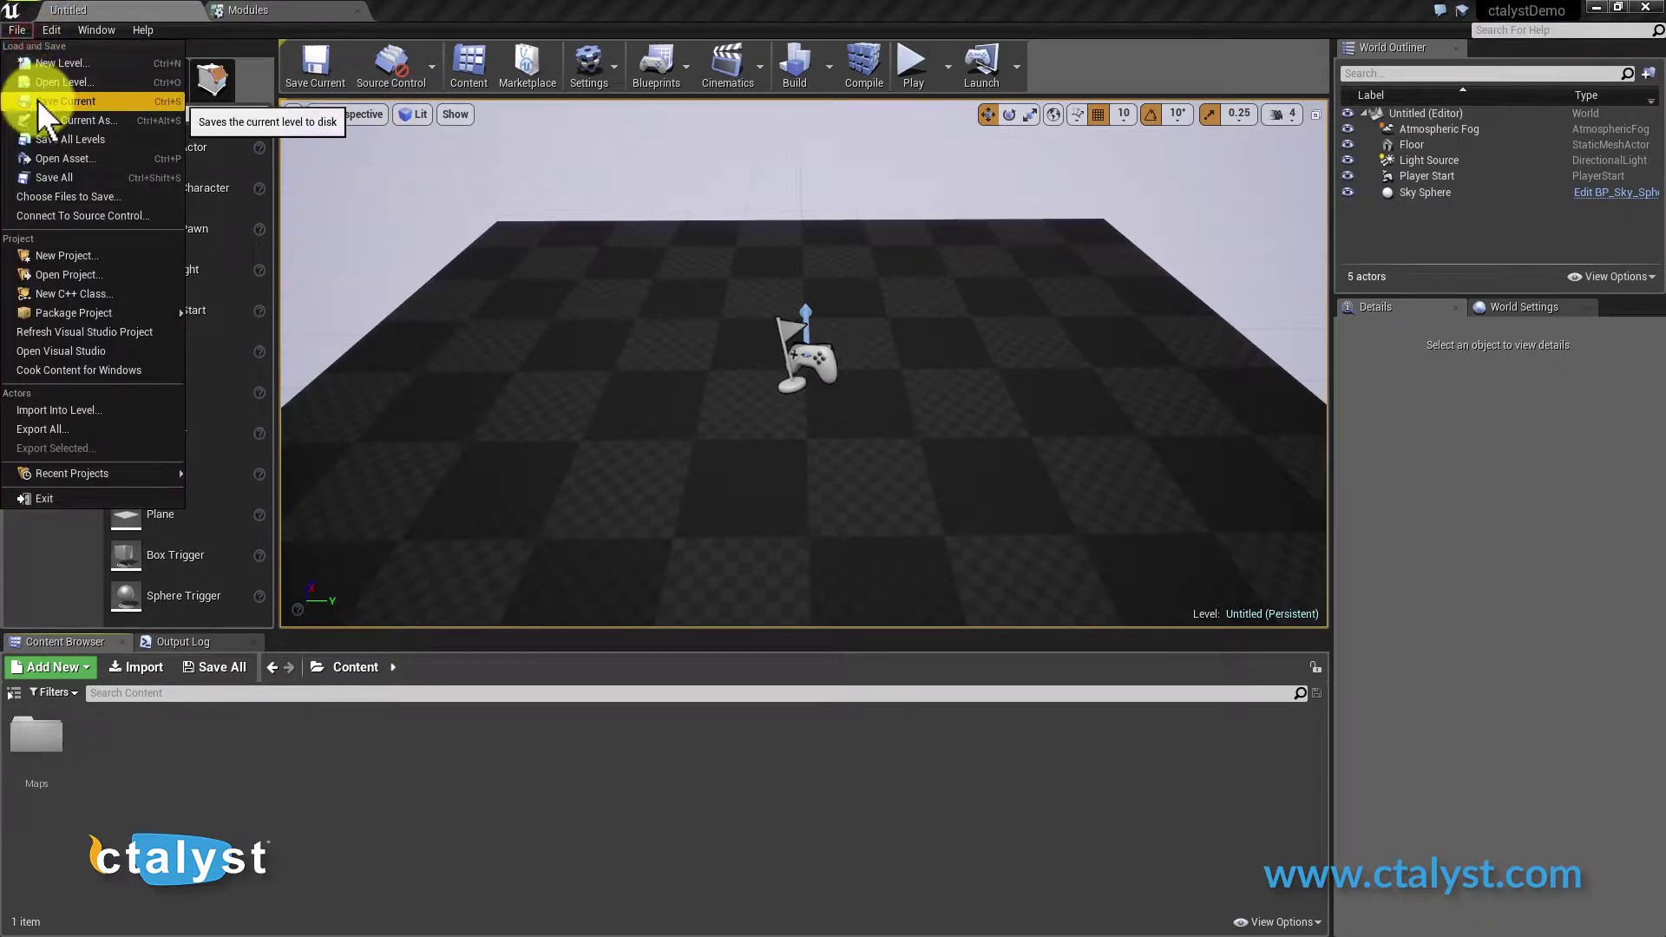
{"action": "left_click", "coordinate": [39, 100]}
{"action": "double_click", "coordinate": [610, 241]}
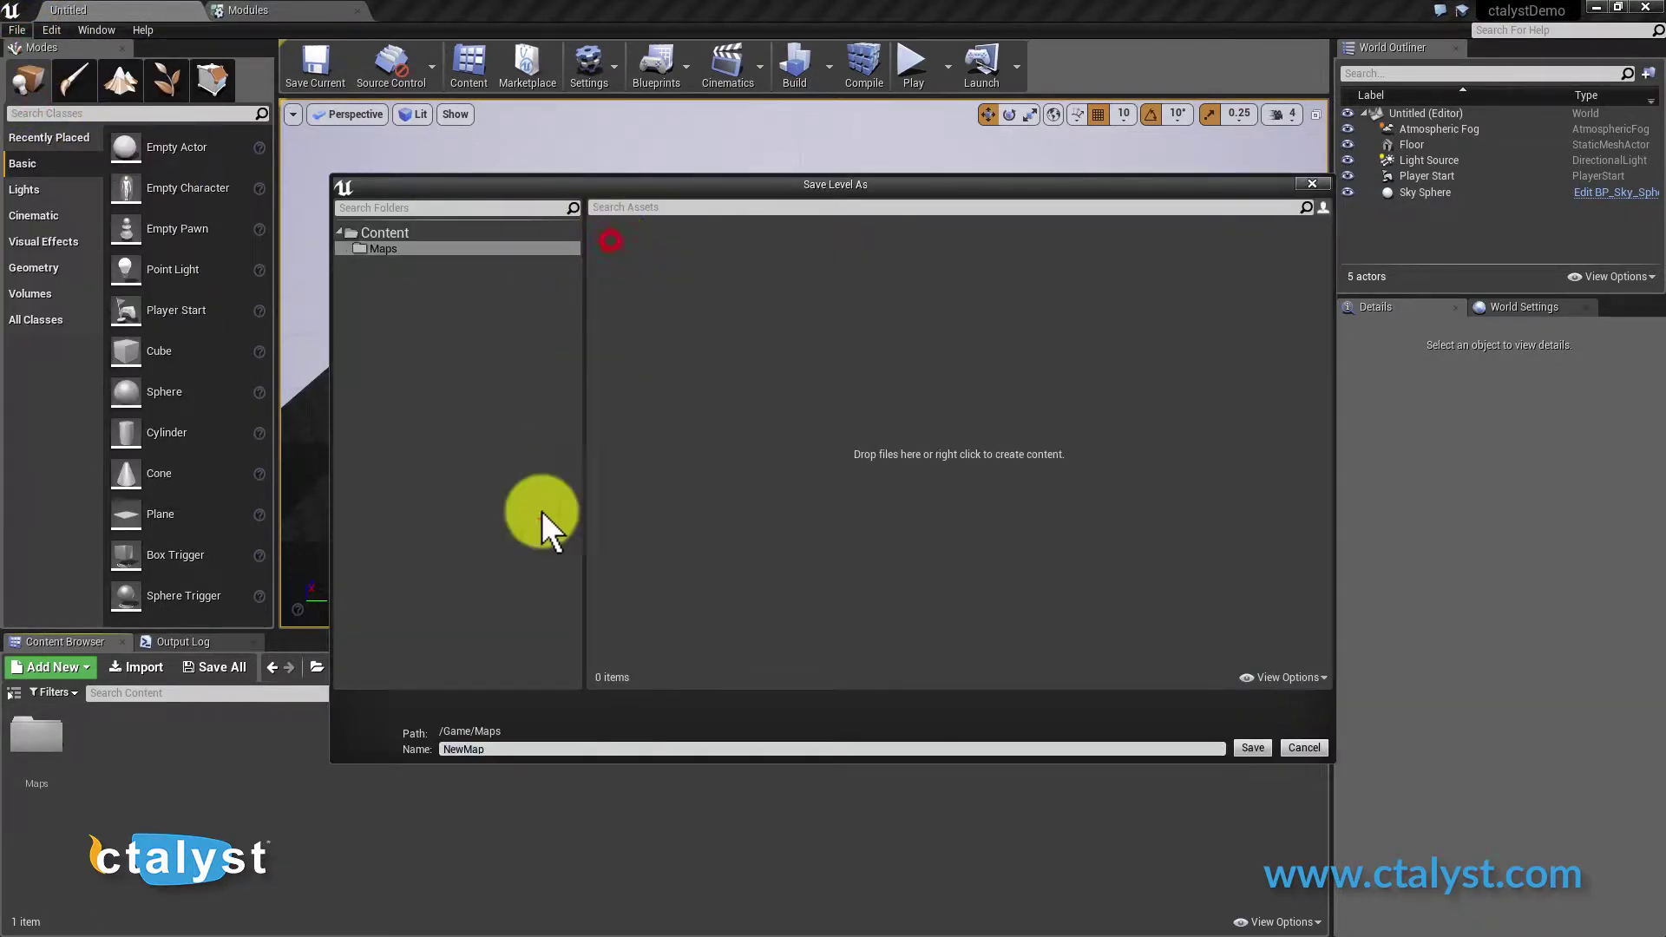
{"action": "left_click", "coordinate": [493, 750]}
{"action": "type", "text": "Main"}
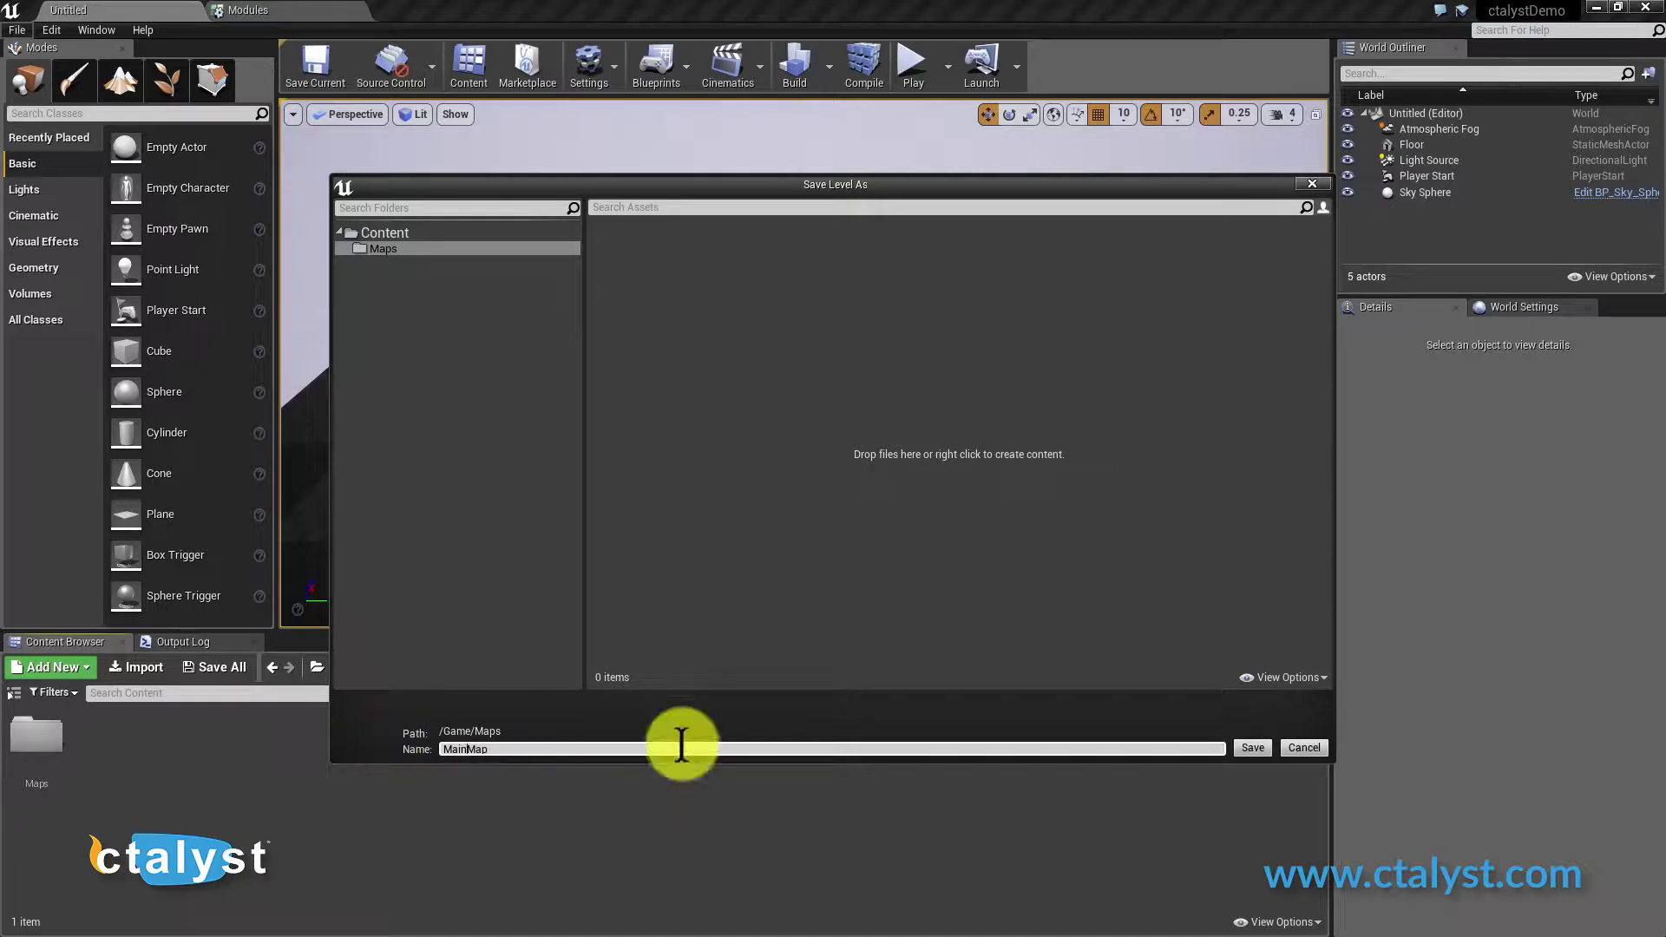
{"action": "left_click", "coordinate": [1252, 748]}
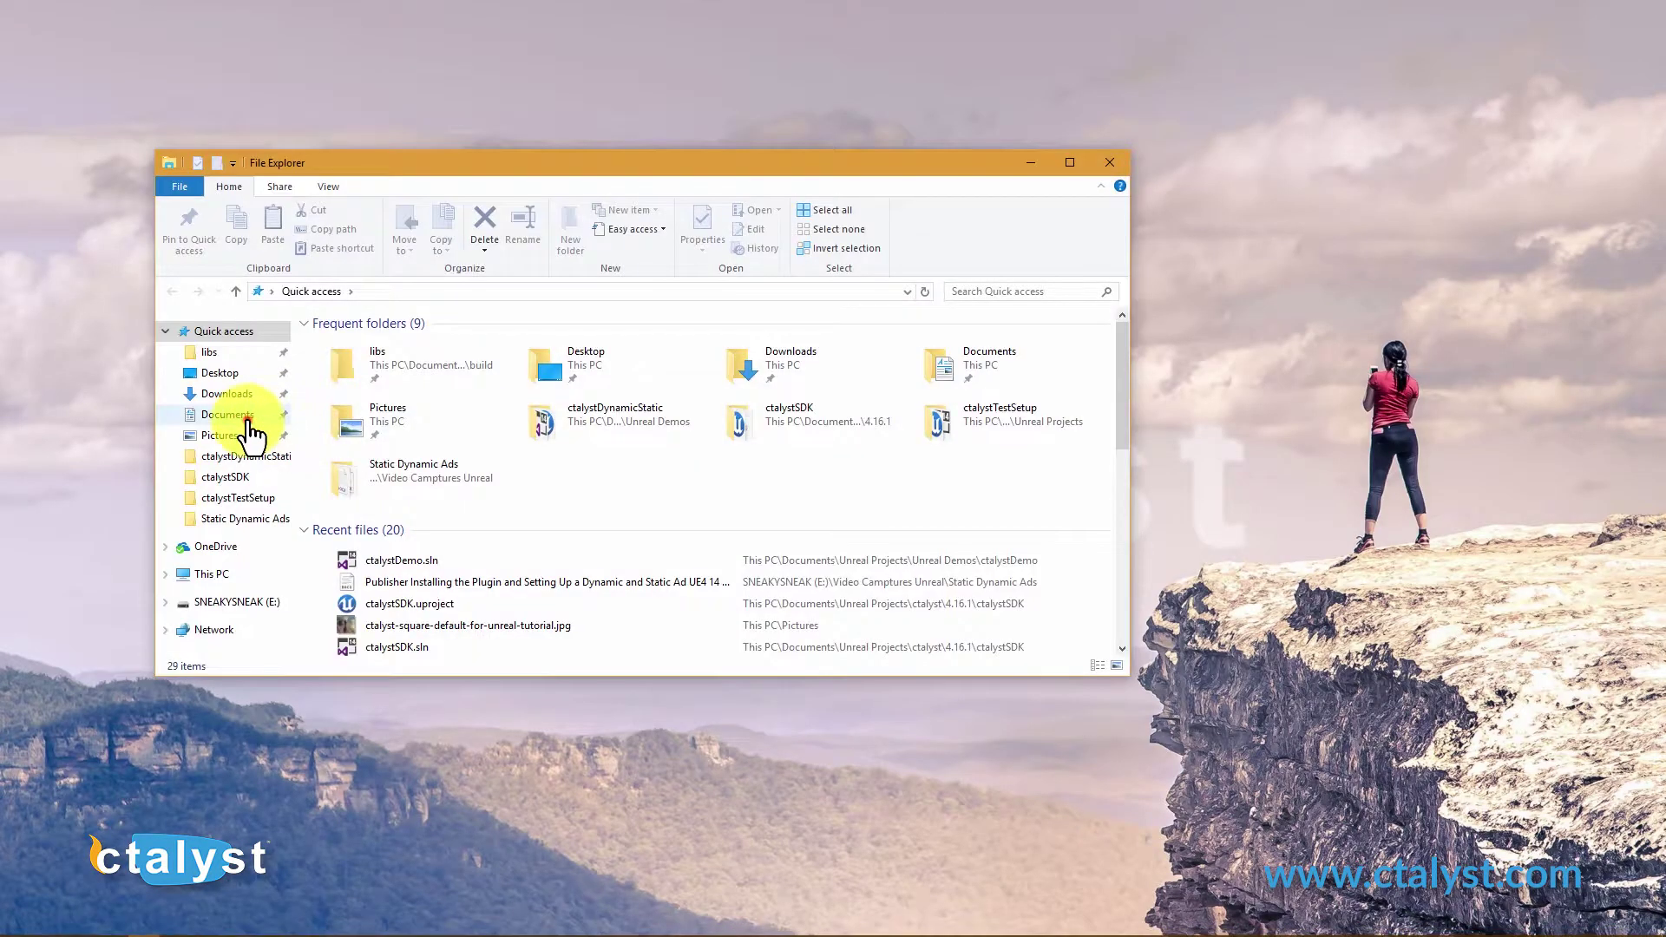
In File Explorer, create a folder named Plugins in Documents\Unreal Projects\Unreal Demos\ctalystDemo.
{"action": "left_click", "coordinate": [228, 414]}
{"action": "left_click", "coordinate": [372, 599]}
{"action": "double_click", "coordinate": [371, 599]}
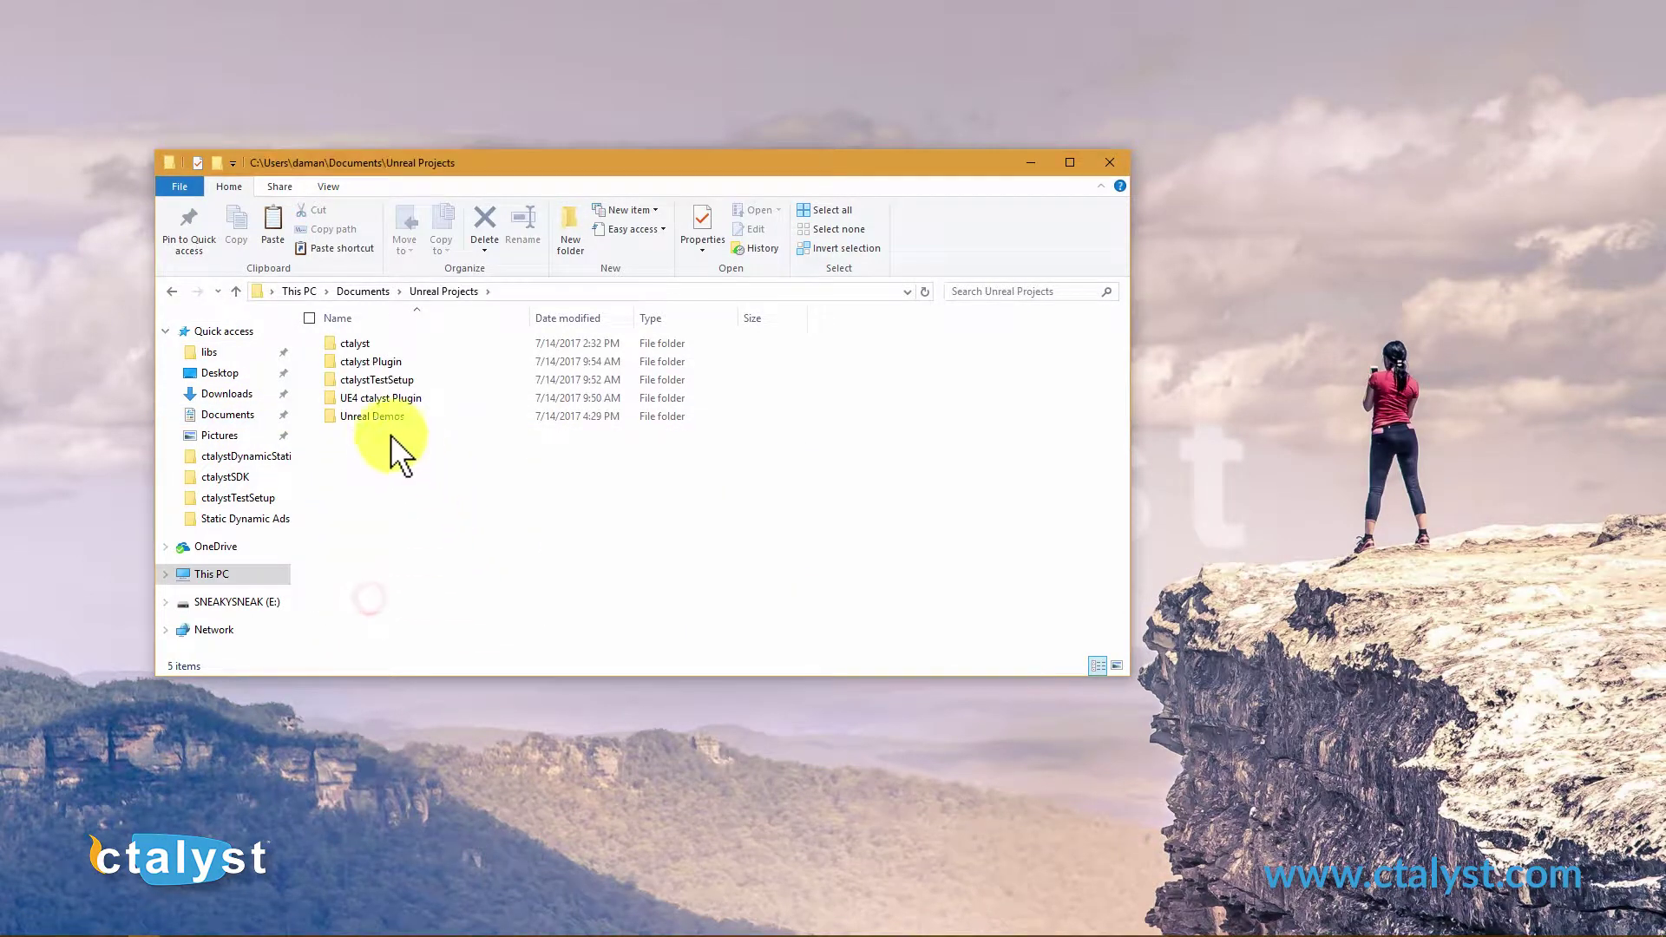
{"action": "double_click", "coordinate": [392, 416]}
{"action": "double_click", "coordinate": [369, 346]}
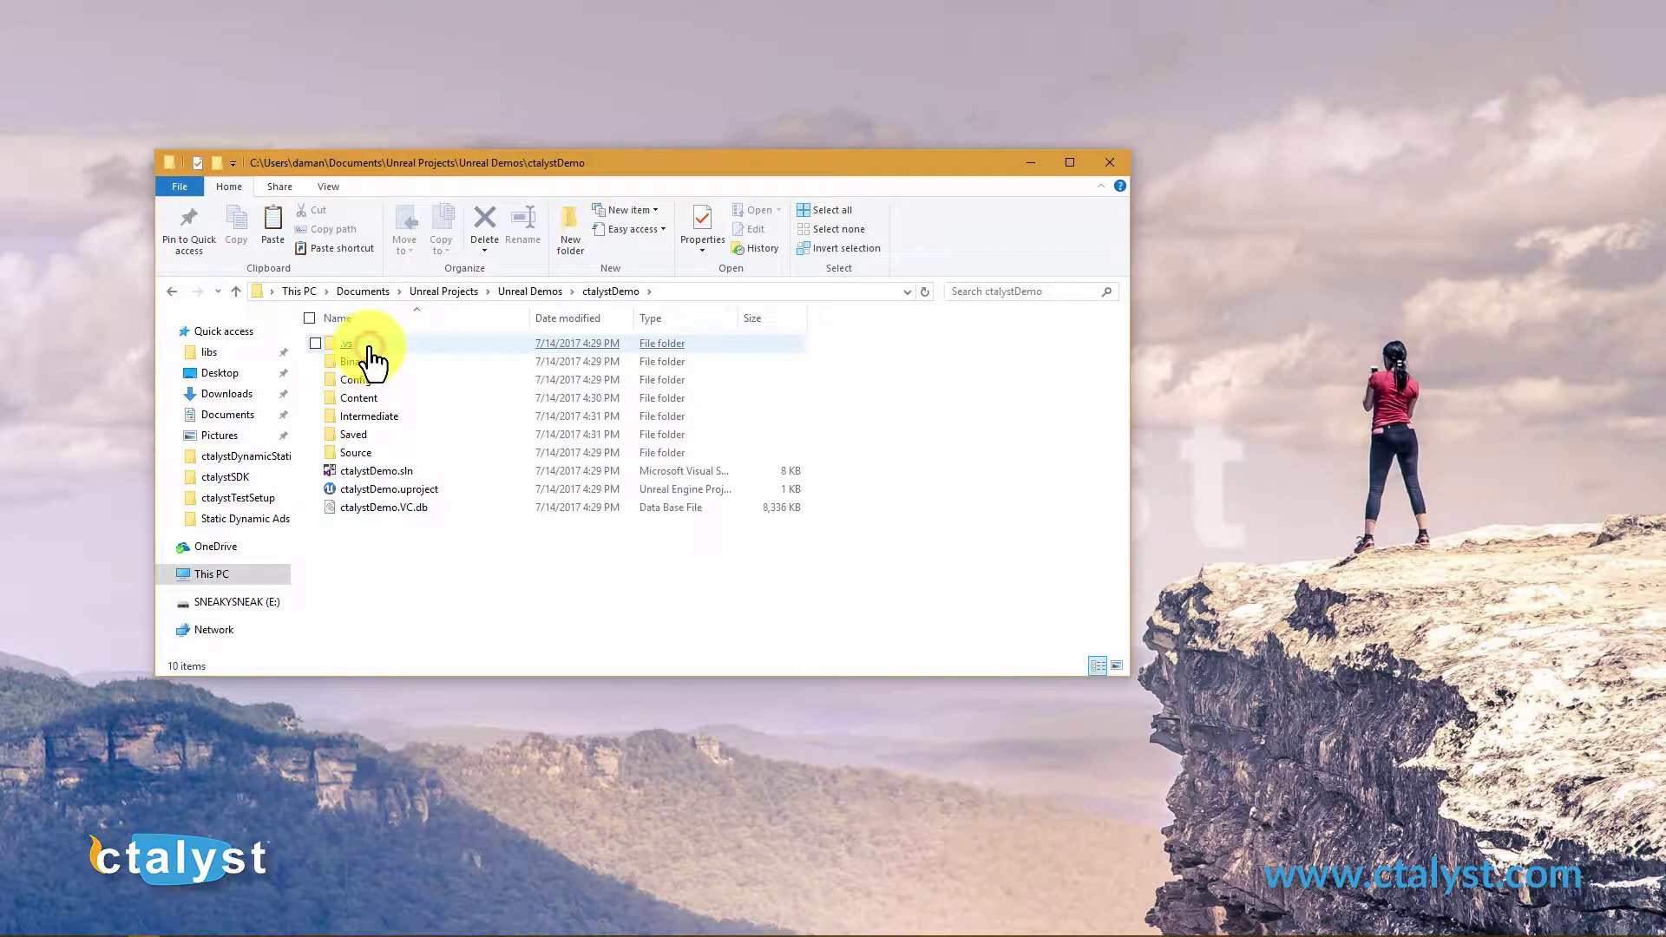
{"action": "left_click", "coordinate": [568, 248]}
{"action": "type", "text": "P"}
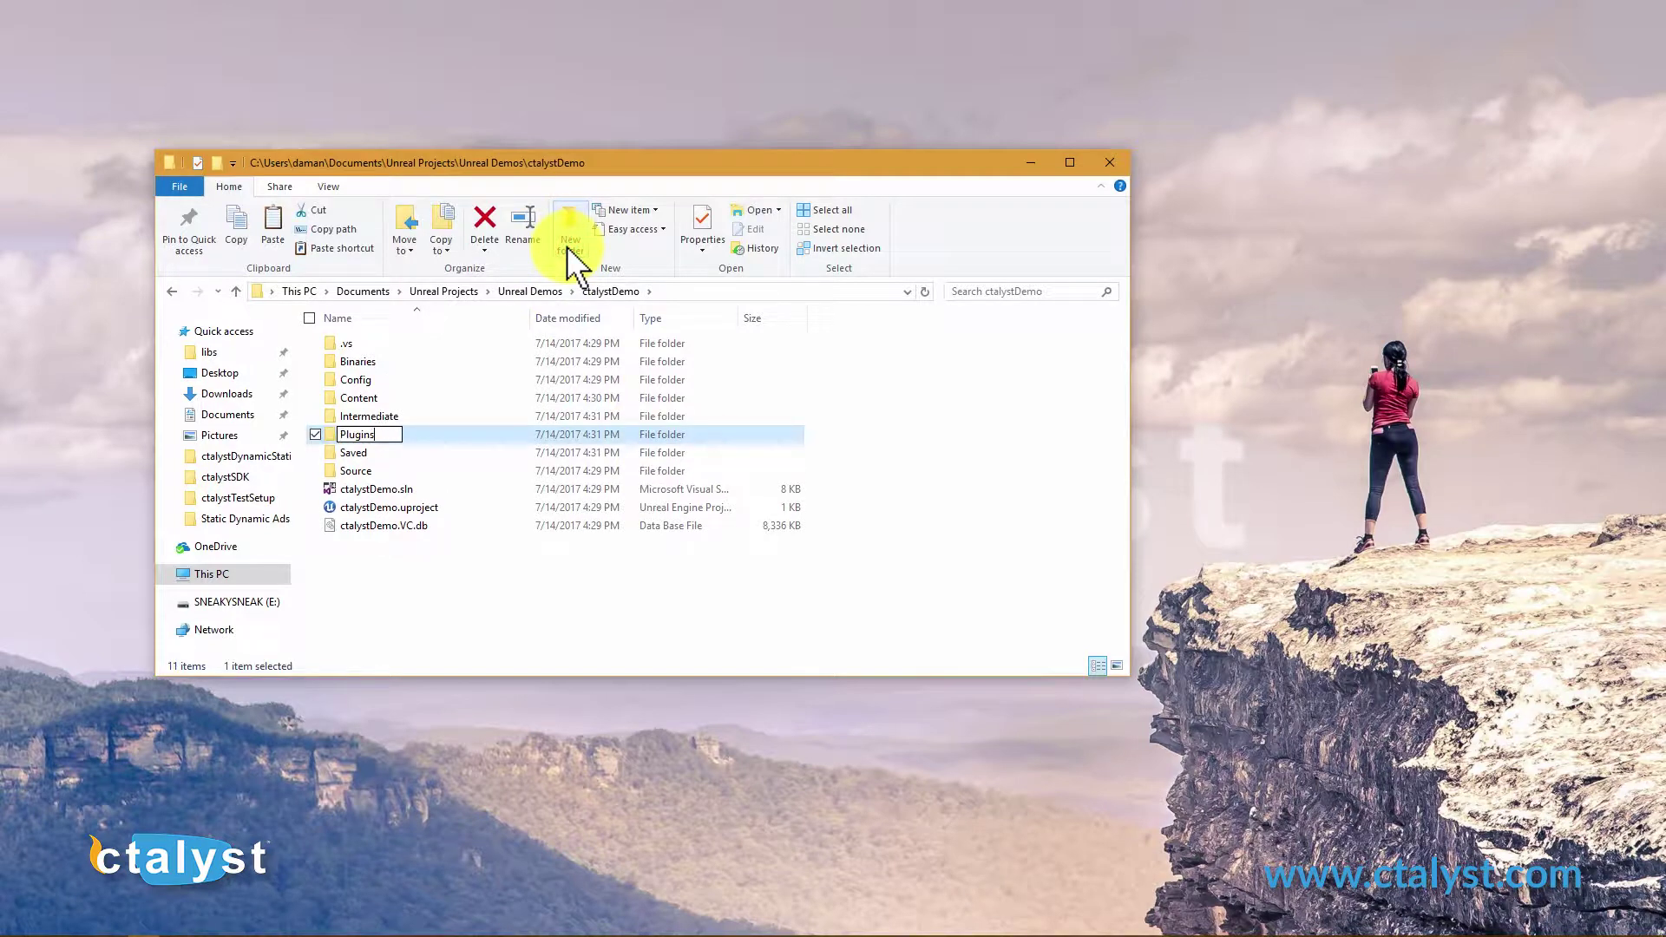
{"action": "type", "text": "lugins"}
{"action": "key", "text": "Return"}
Copy the ctalyst plugin folder from Downloads\ctalystSDK\ctalystSDKs\Unreal Engine\4.16.1.
{"action": "left_click", "coordinate": [237, 395]}
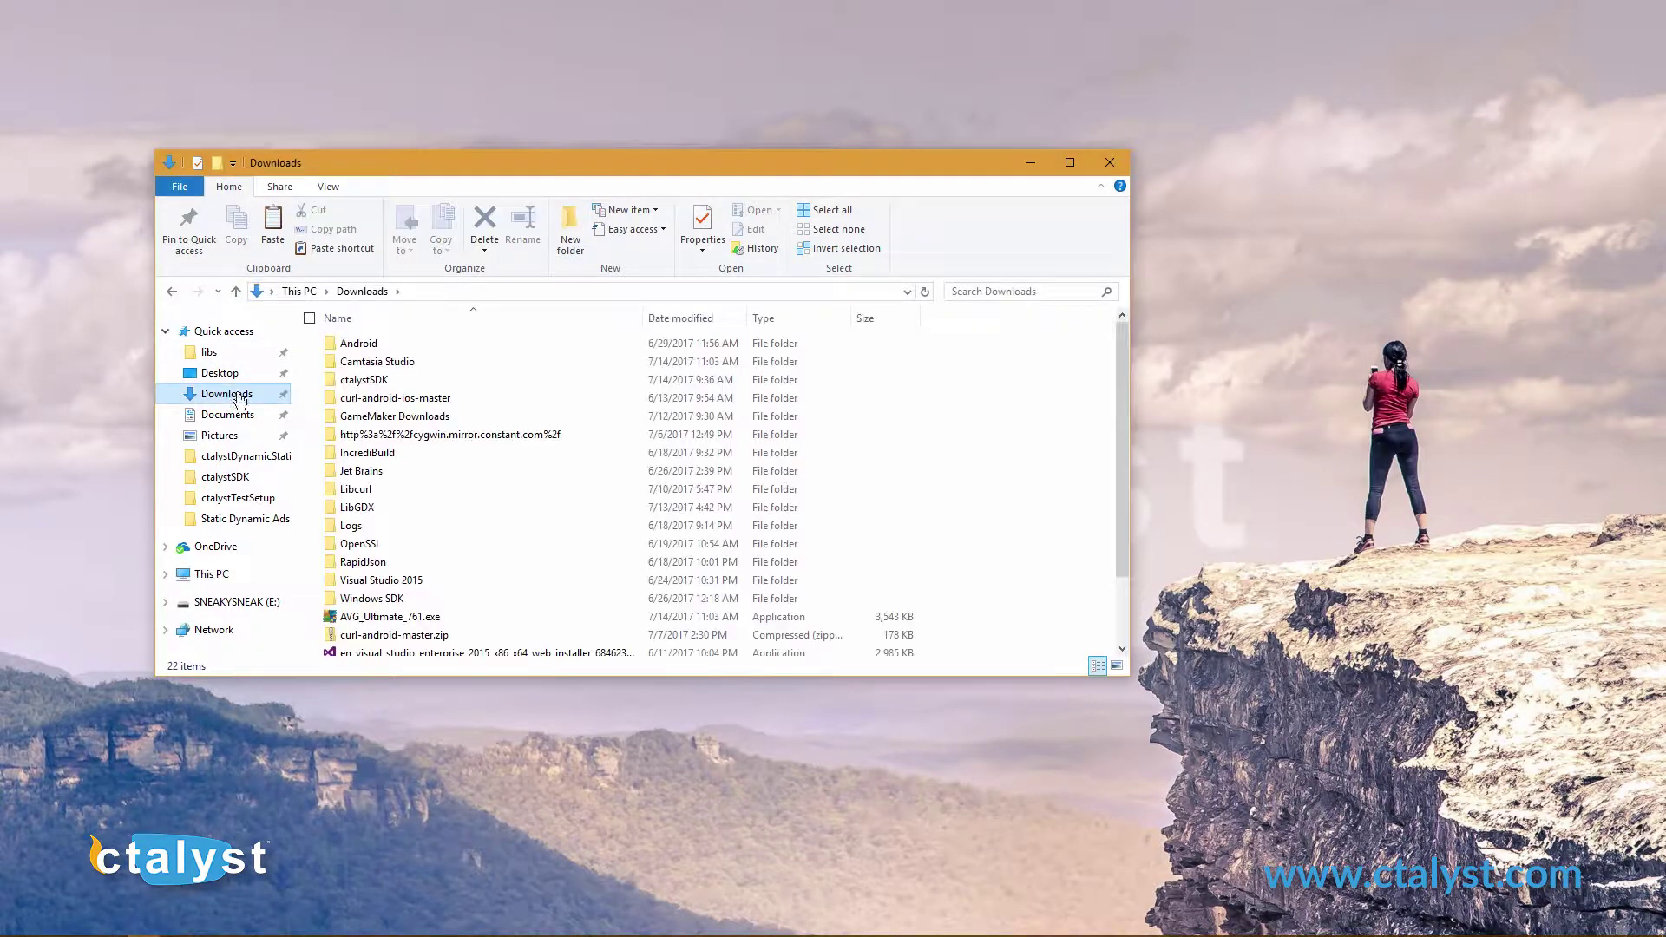
{"action": "double_click", "coordinate": [364, 380]}
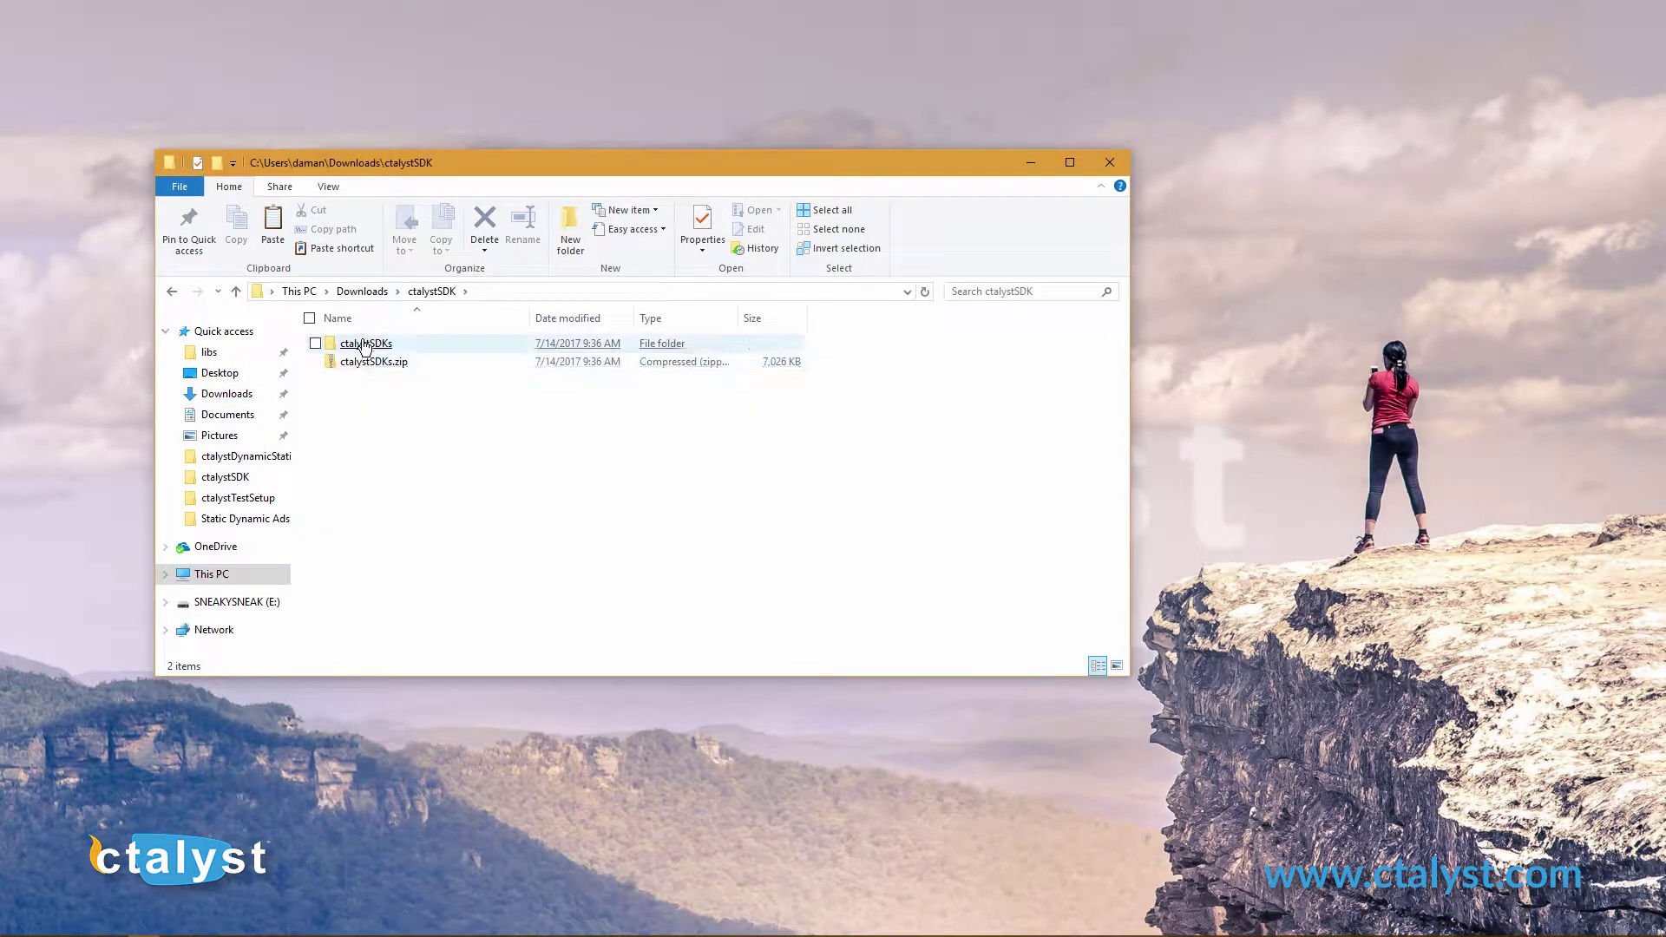
{"action": "double_click", "coordinate": [363, 345]}
{"action": "double_click", "coordinate": [361, 362]}
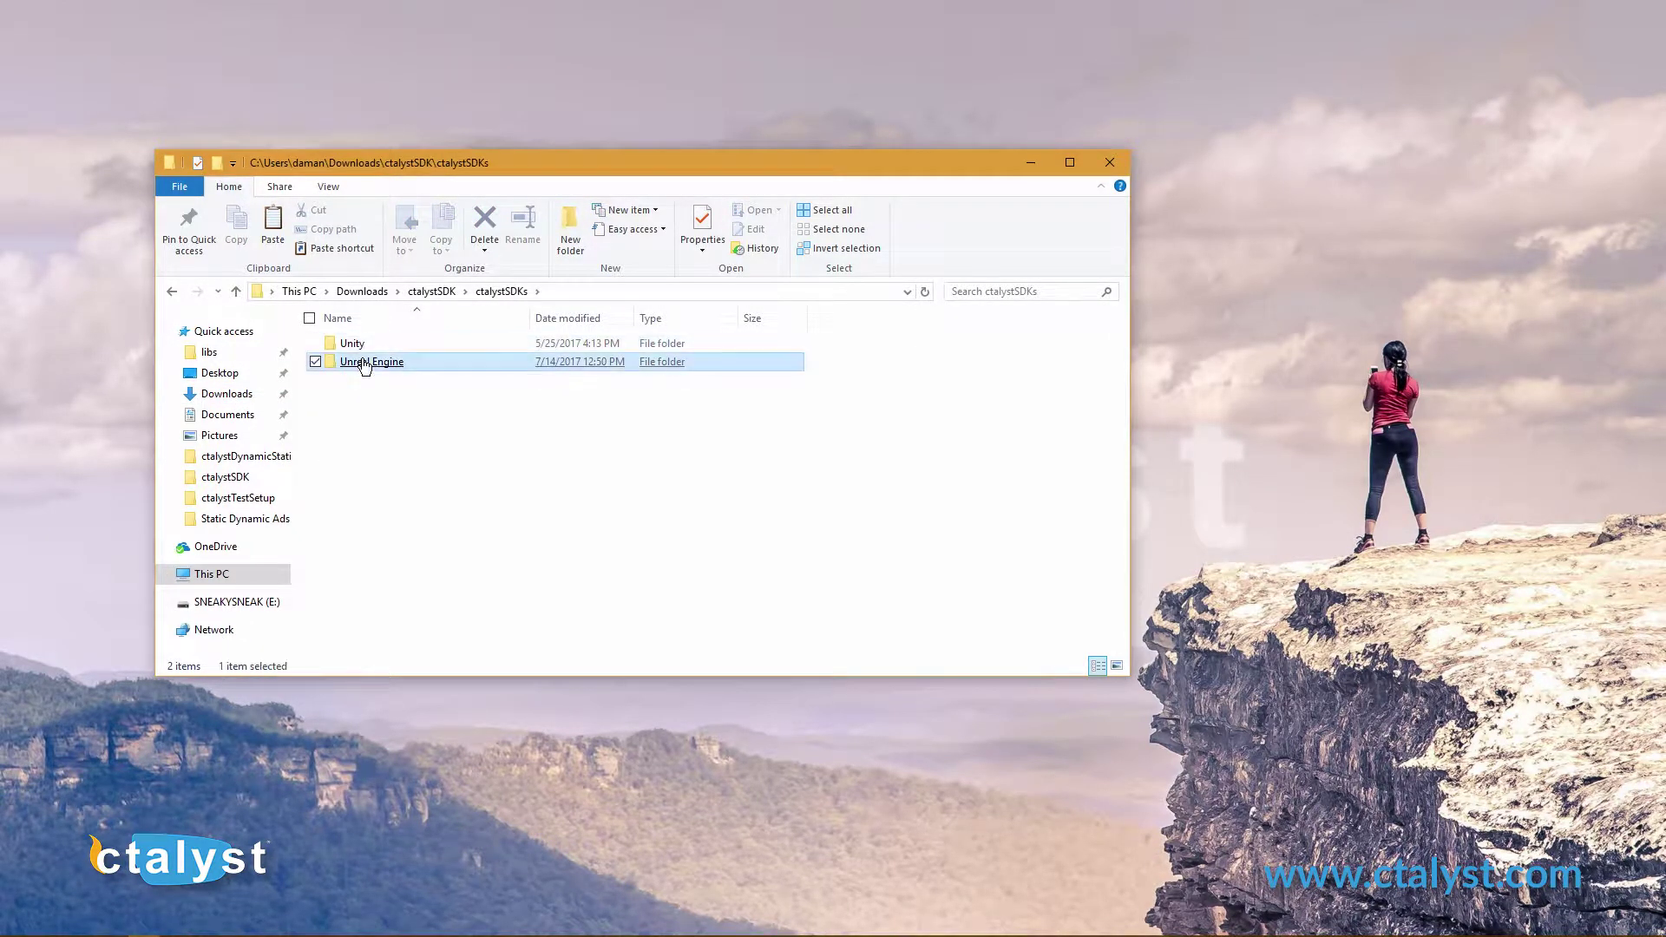
{"action": "double_click", "coordinate": [368, 376]}
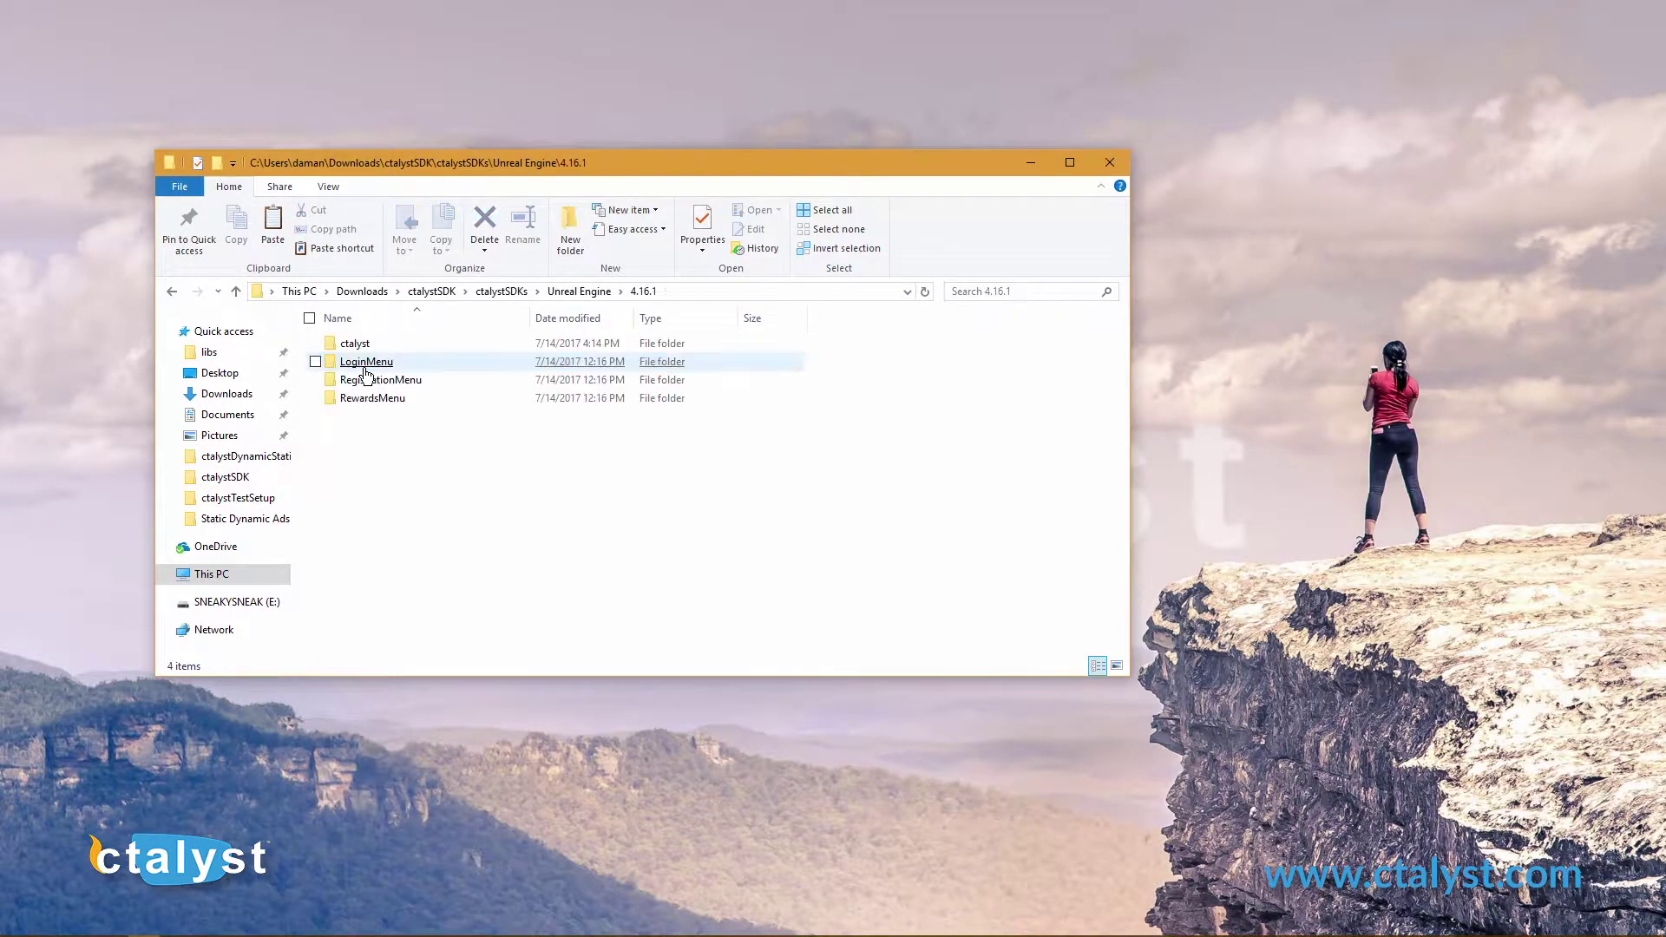
{"action": "right_click", "coordinate": [358, 350]}
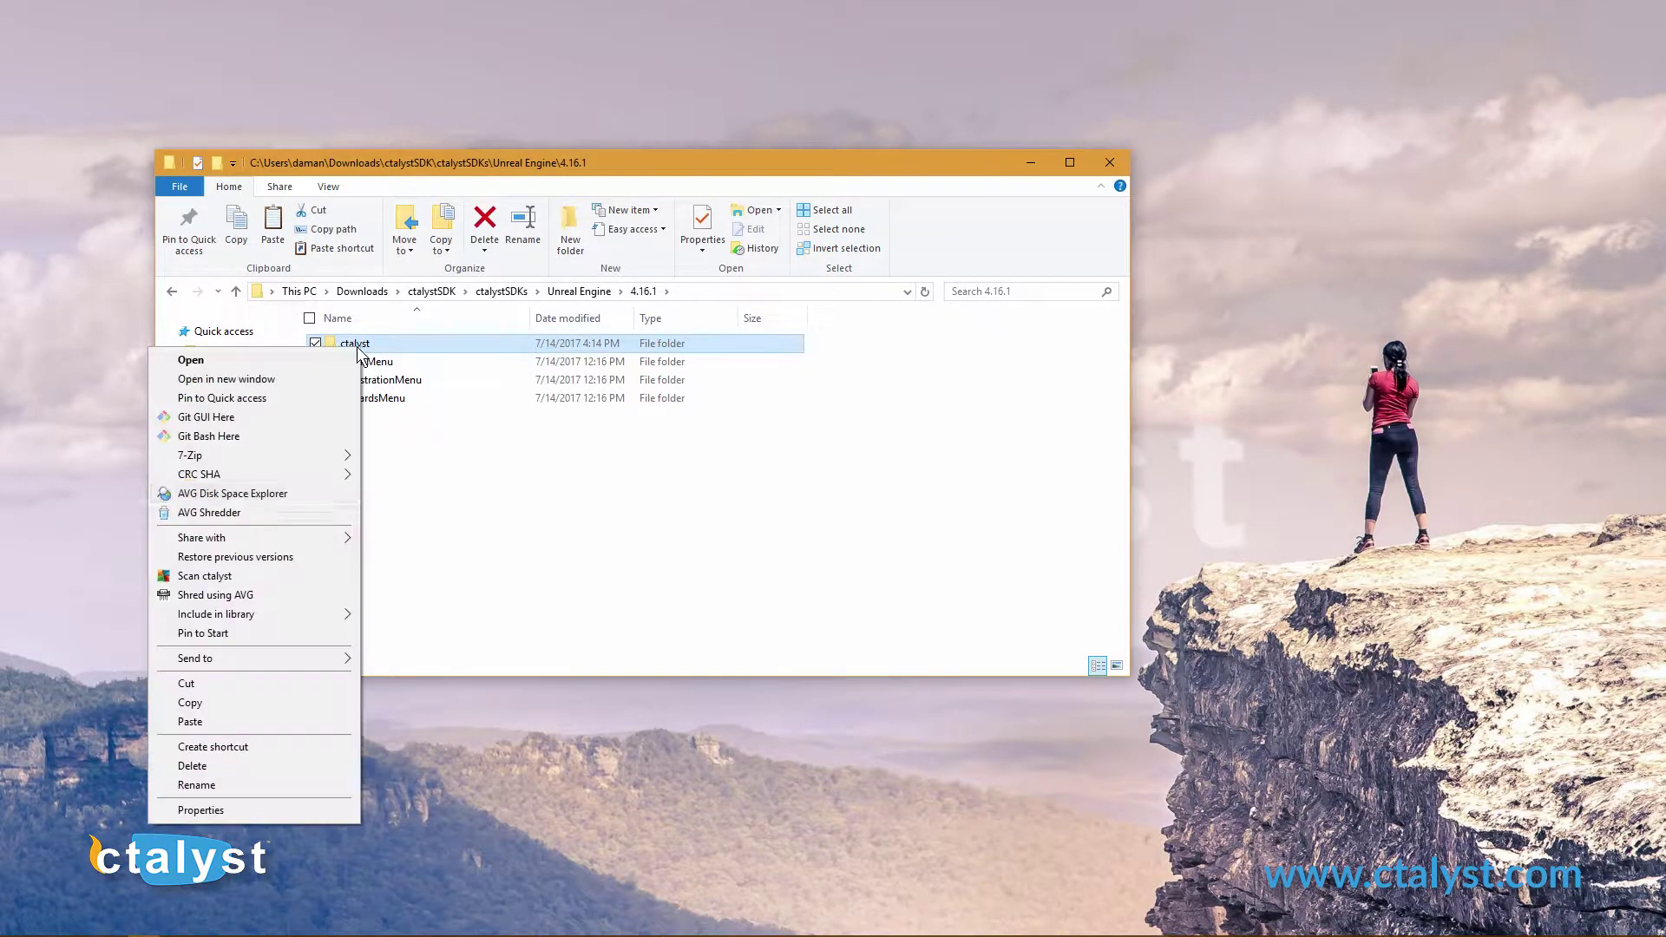
{"action": "left_click", "coordinate": [278, 700]}
Paste the copied ctalyst folder into the Plugins folder of the ctalystDemo project.
{"action": "left_click", "coordinate": [227, 415]}
{"action": "double_click", "coordinate": [373, 595]}
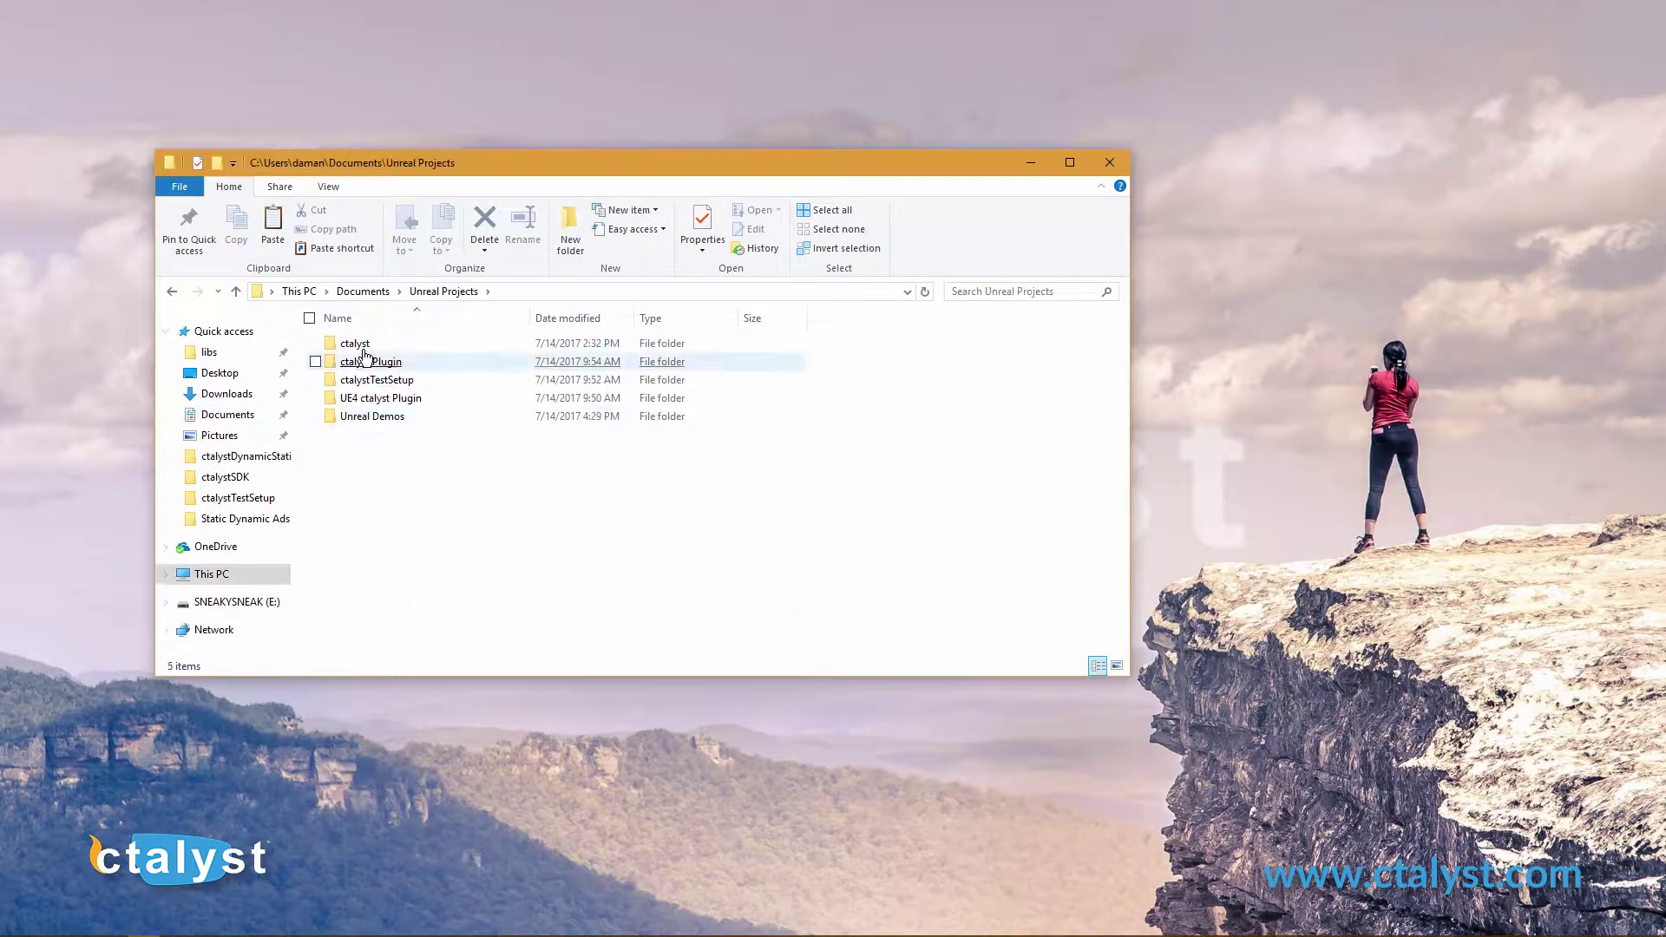
{"action": "double_click", "coordinate": [372, 418]}
{"action": "left_click", "coordinate": [369, 345]}
{"action": "double_click", "coordinate": [368, 345]}
{"action": "double_click", "coordinate": [362, 434]}
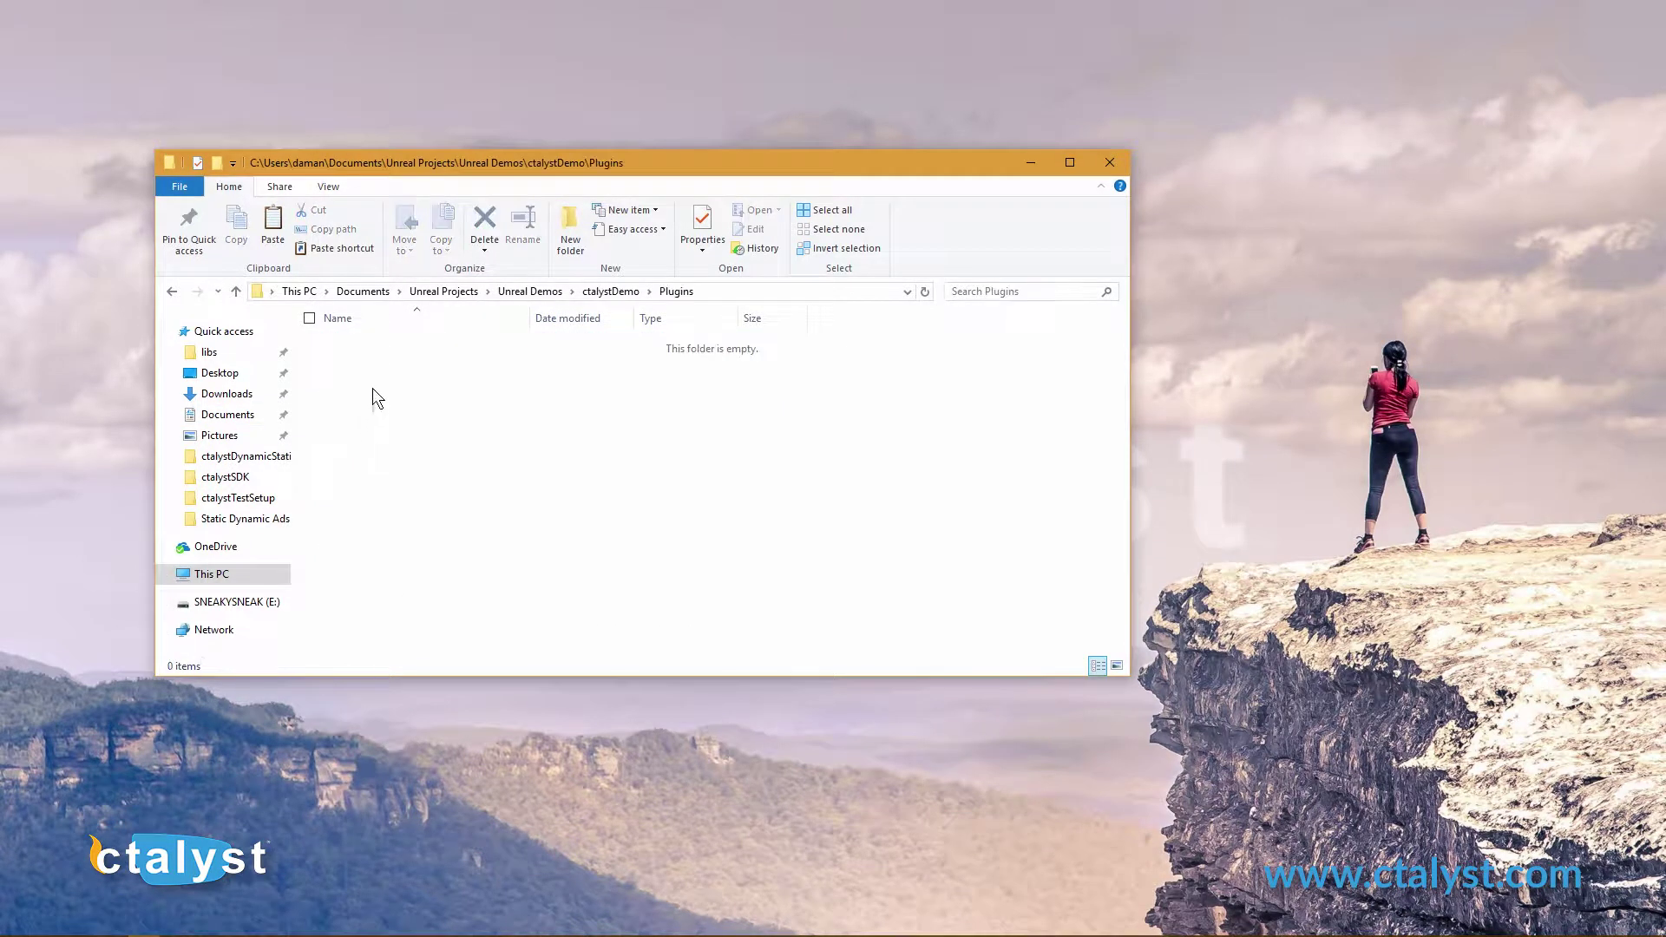
{"action": "right_click", "coordinate": [372, 388]}
{"action": "left_click", "coordinate": [318, 507]}
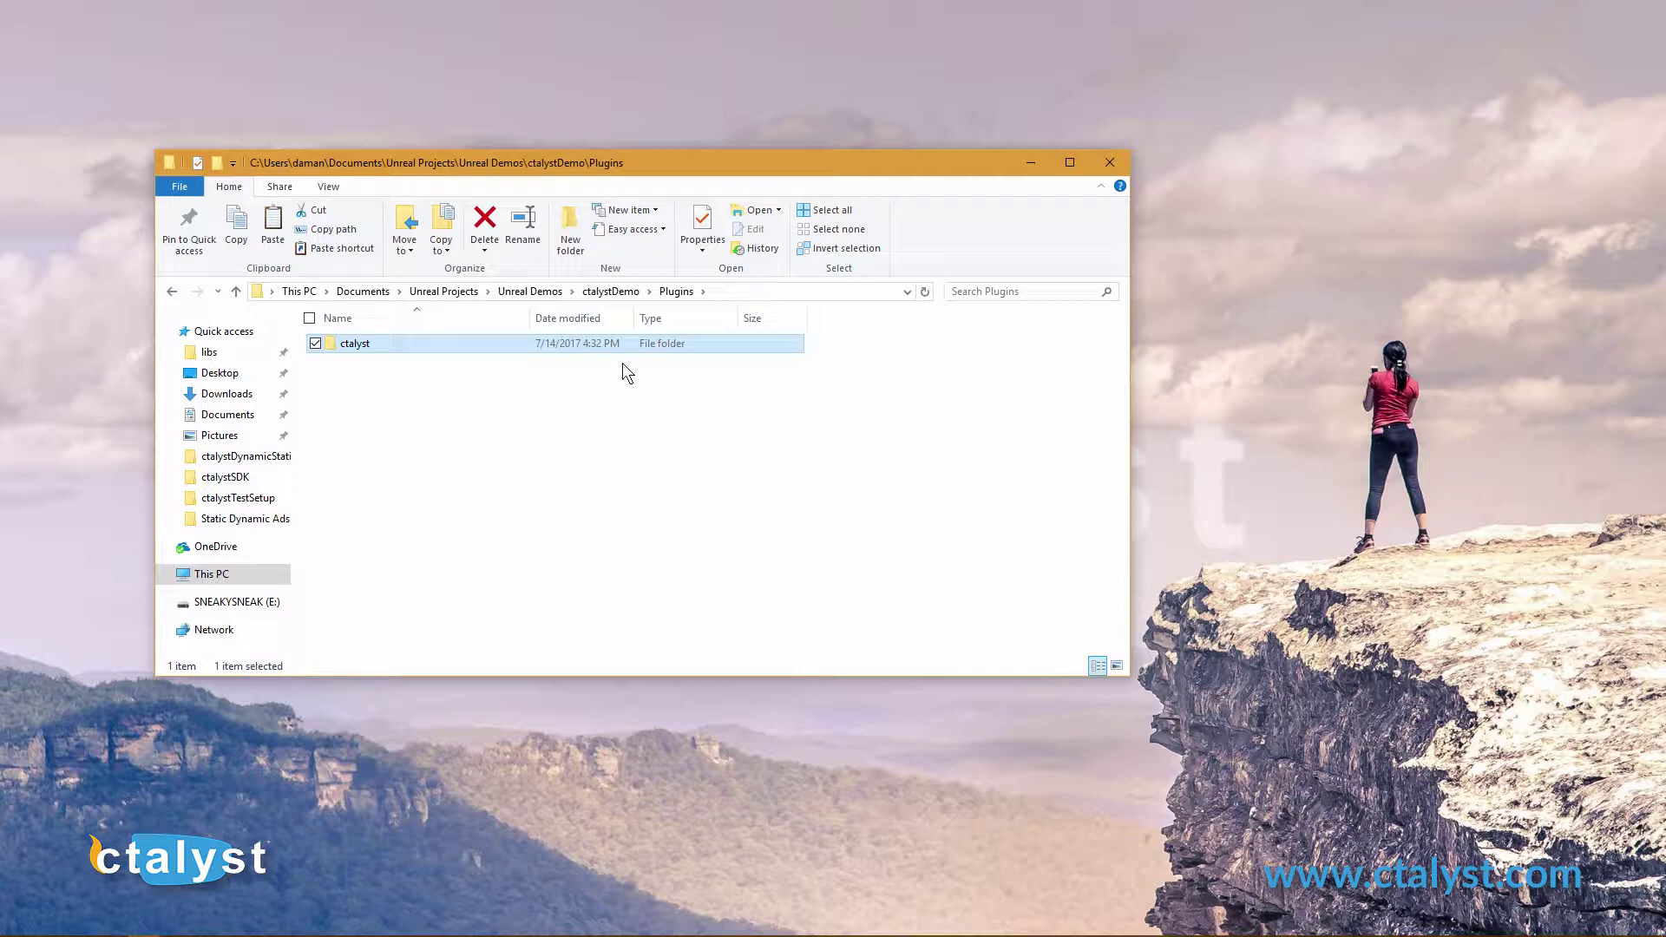
Generate the Visual Studio project files for ctalystDemo.uproject from the project's root folder.
{"action": "left_click", "coordinate": [605, 291]}
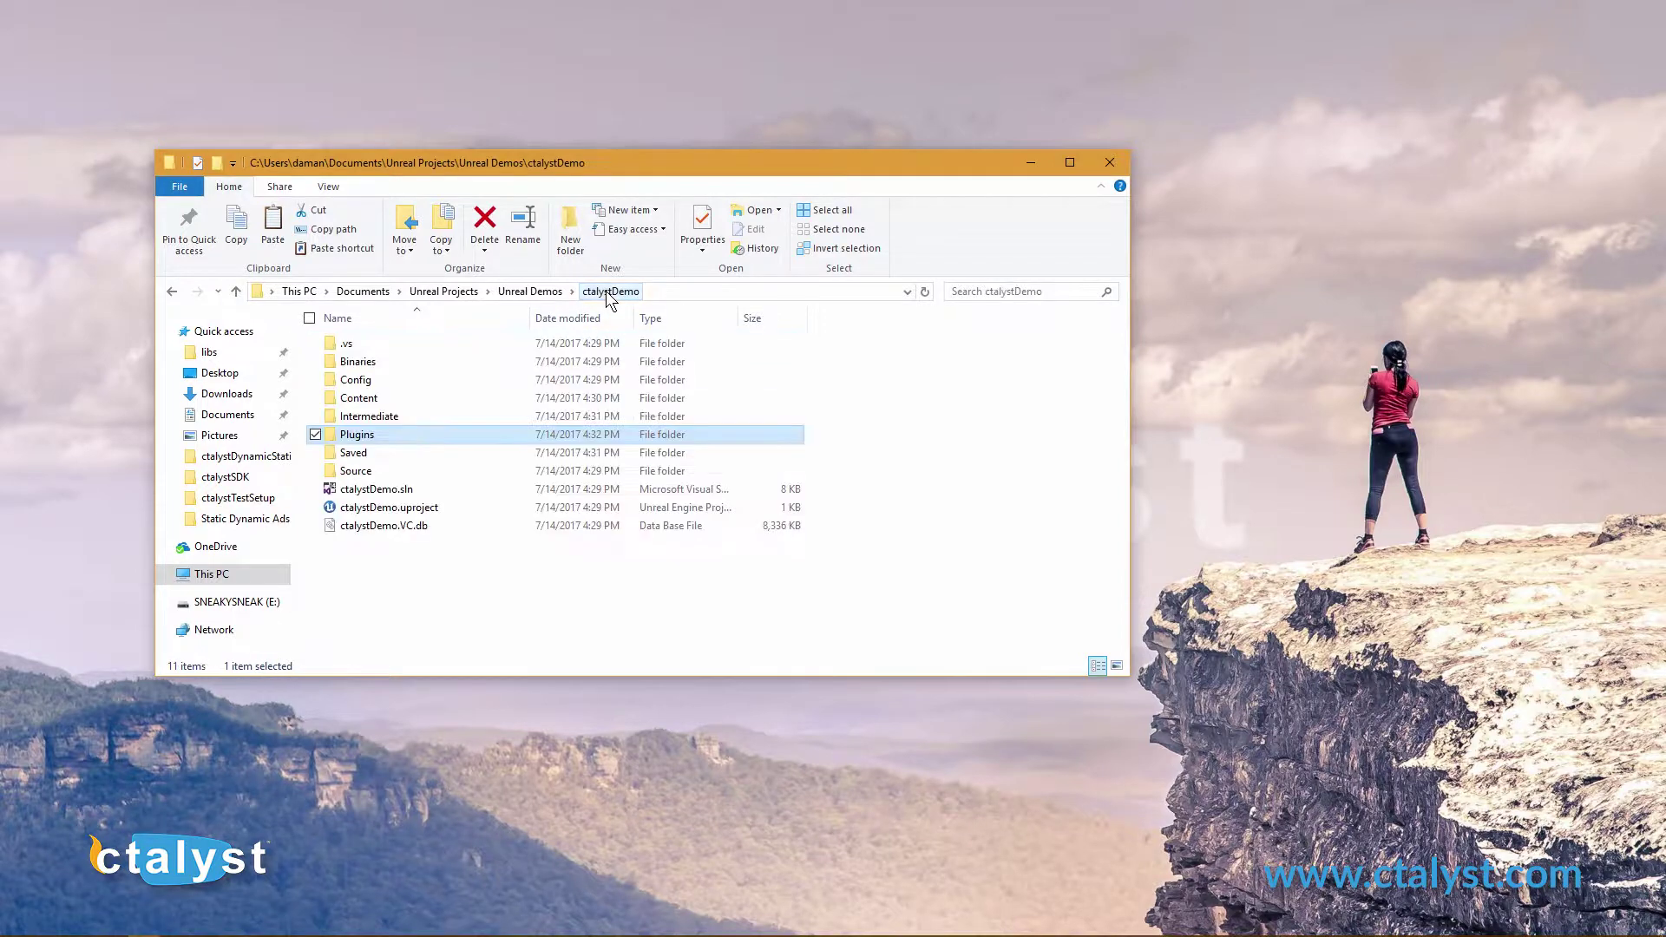
{"action": "left_click", "coordinate": [375, 566]}
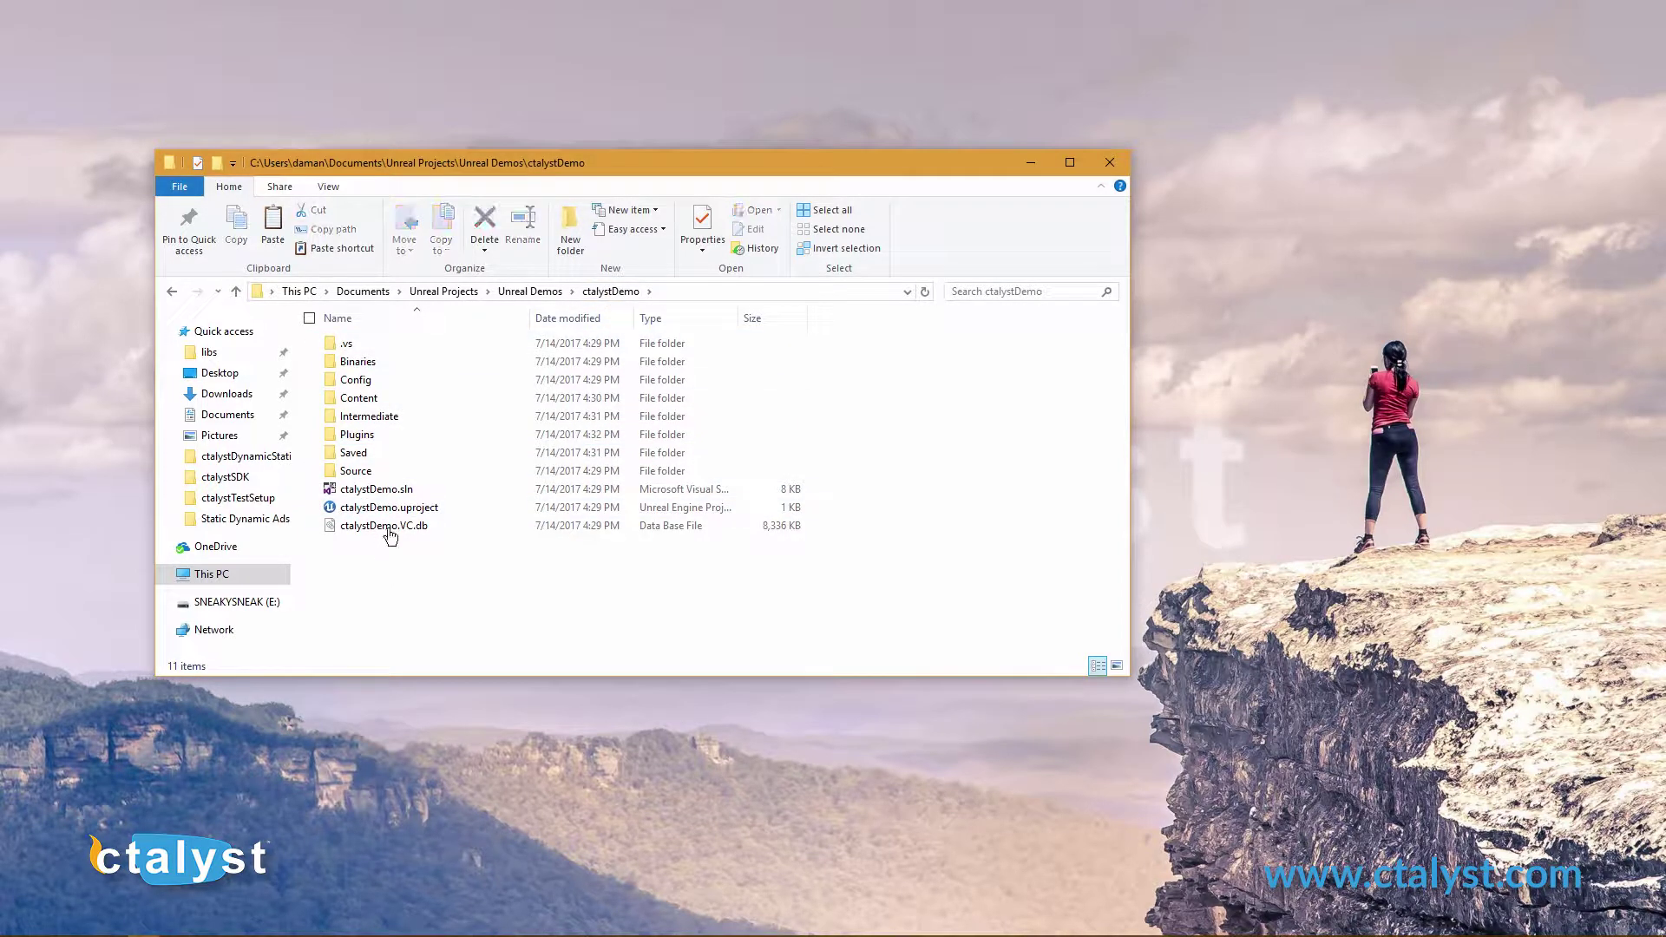
{"action": "right_click", "coordinate": [388, 510]}
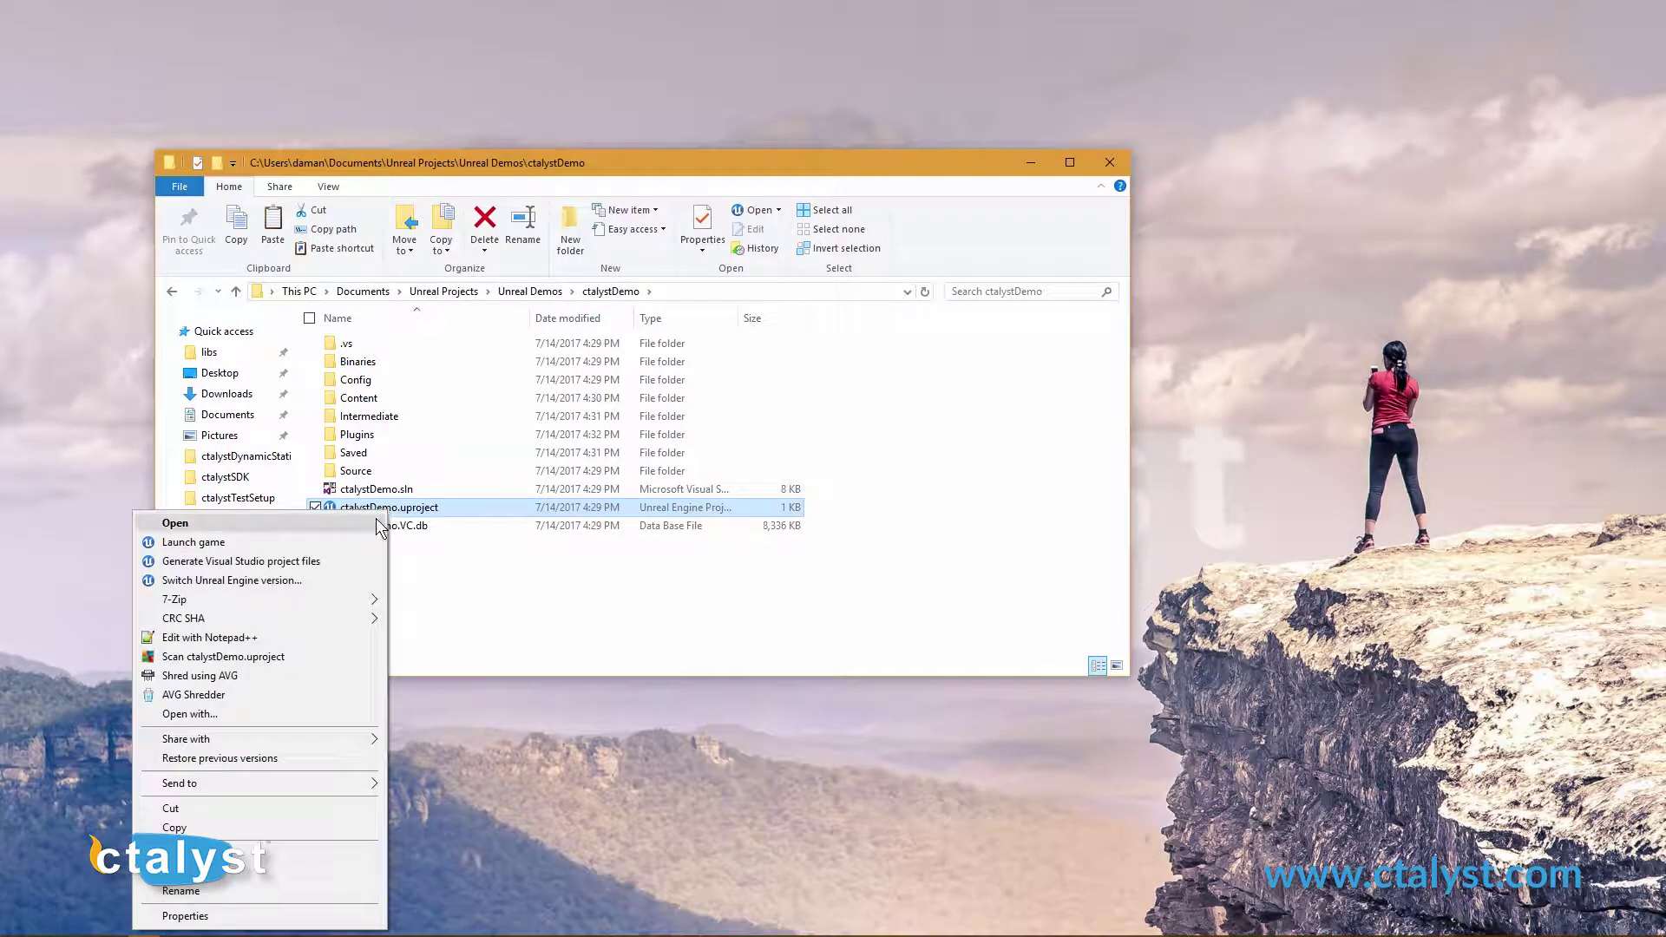
{"action": "left_click", "coordinate": [343, 561]}
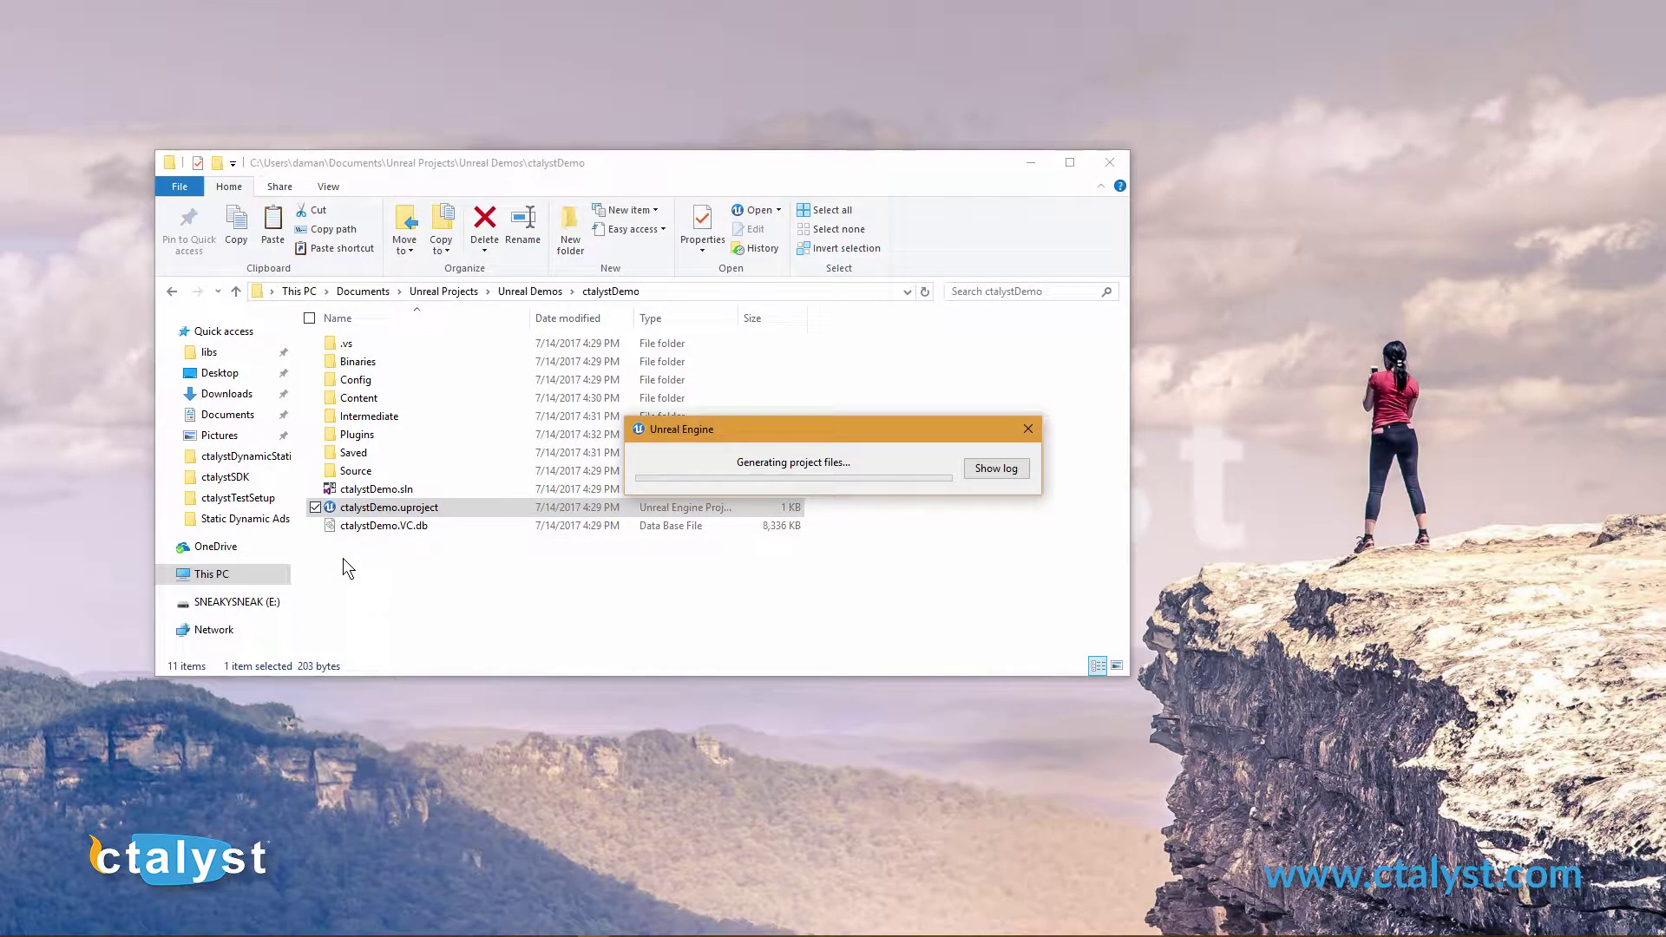
Open ctalystDemo.uproject in Unreal Editor and check the enabled state of the newly installed ctalyst plugin.
{"action": "double_click", "coordinate": [365, 512]}
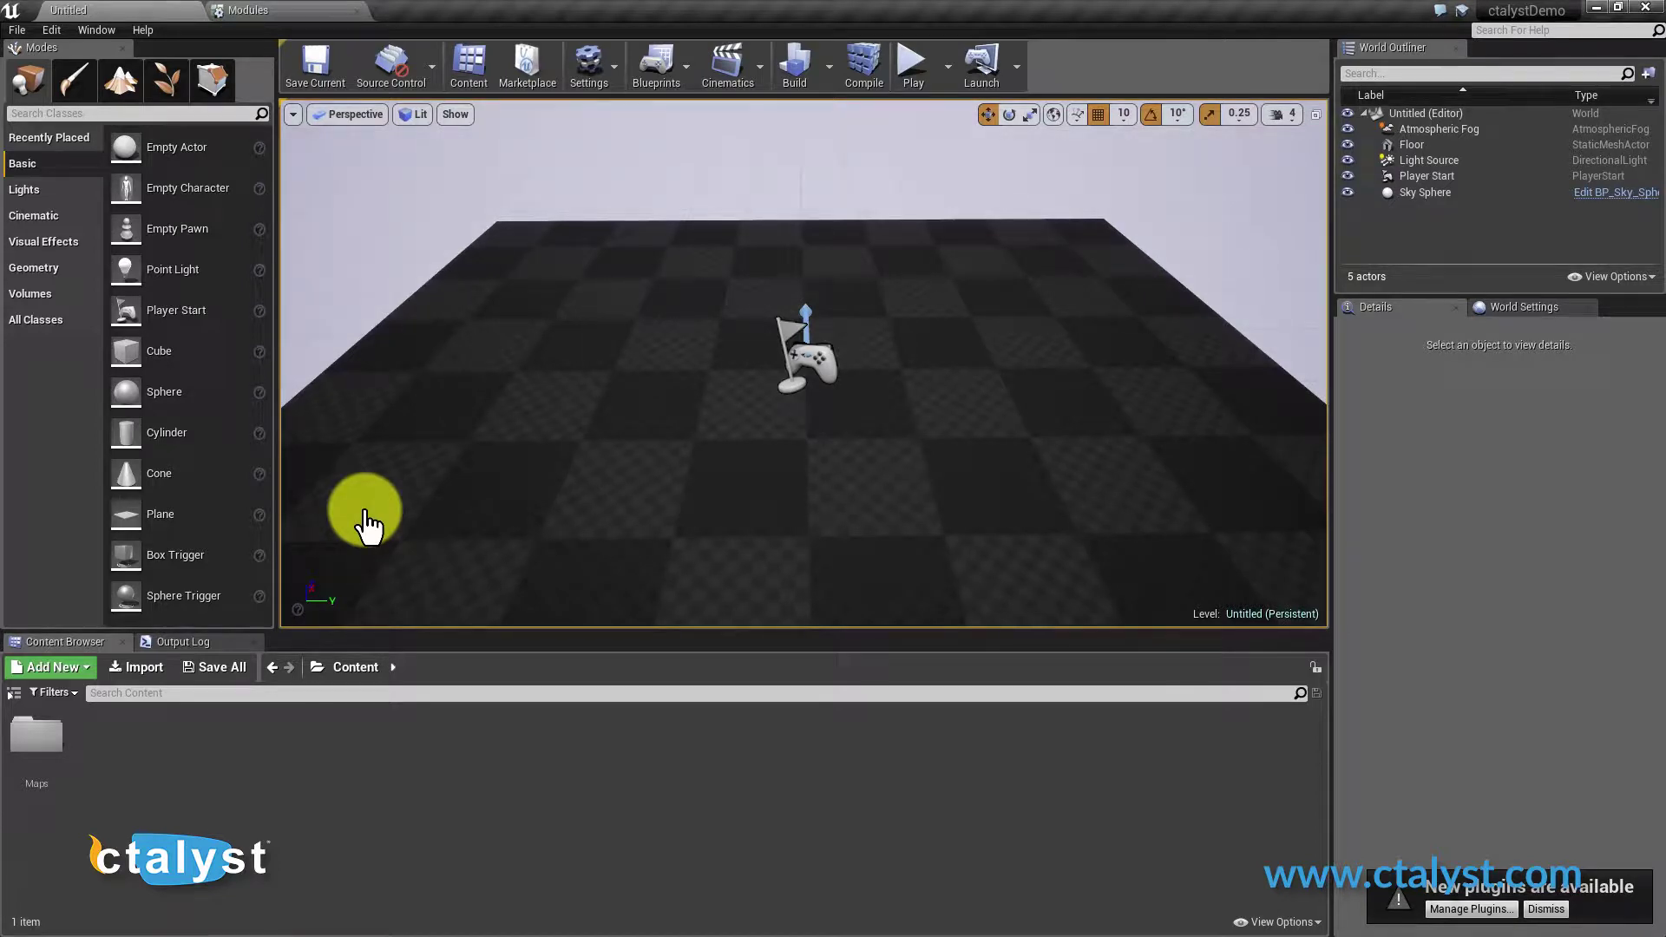
{"action": "left_click", "coordinate": [1444, 908]}
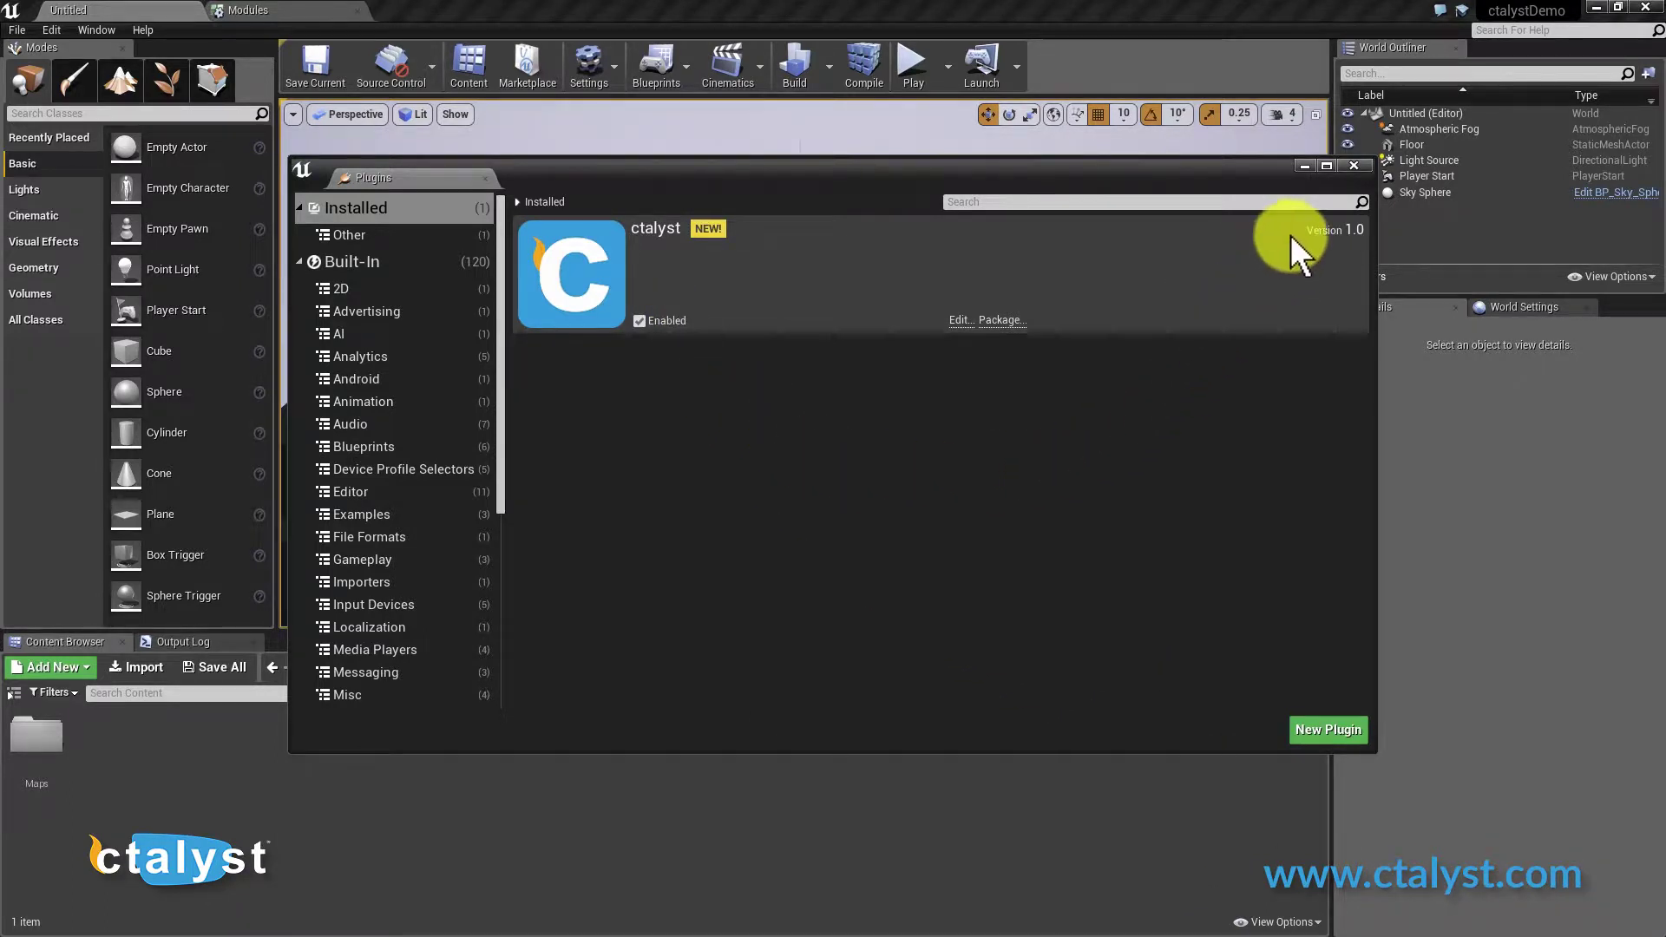
{"action": "left_click", "coordinate": [1353, 165]}
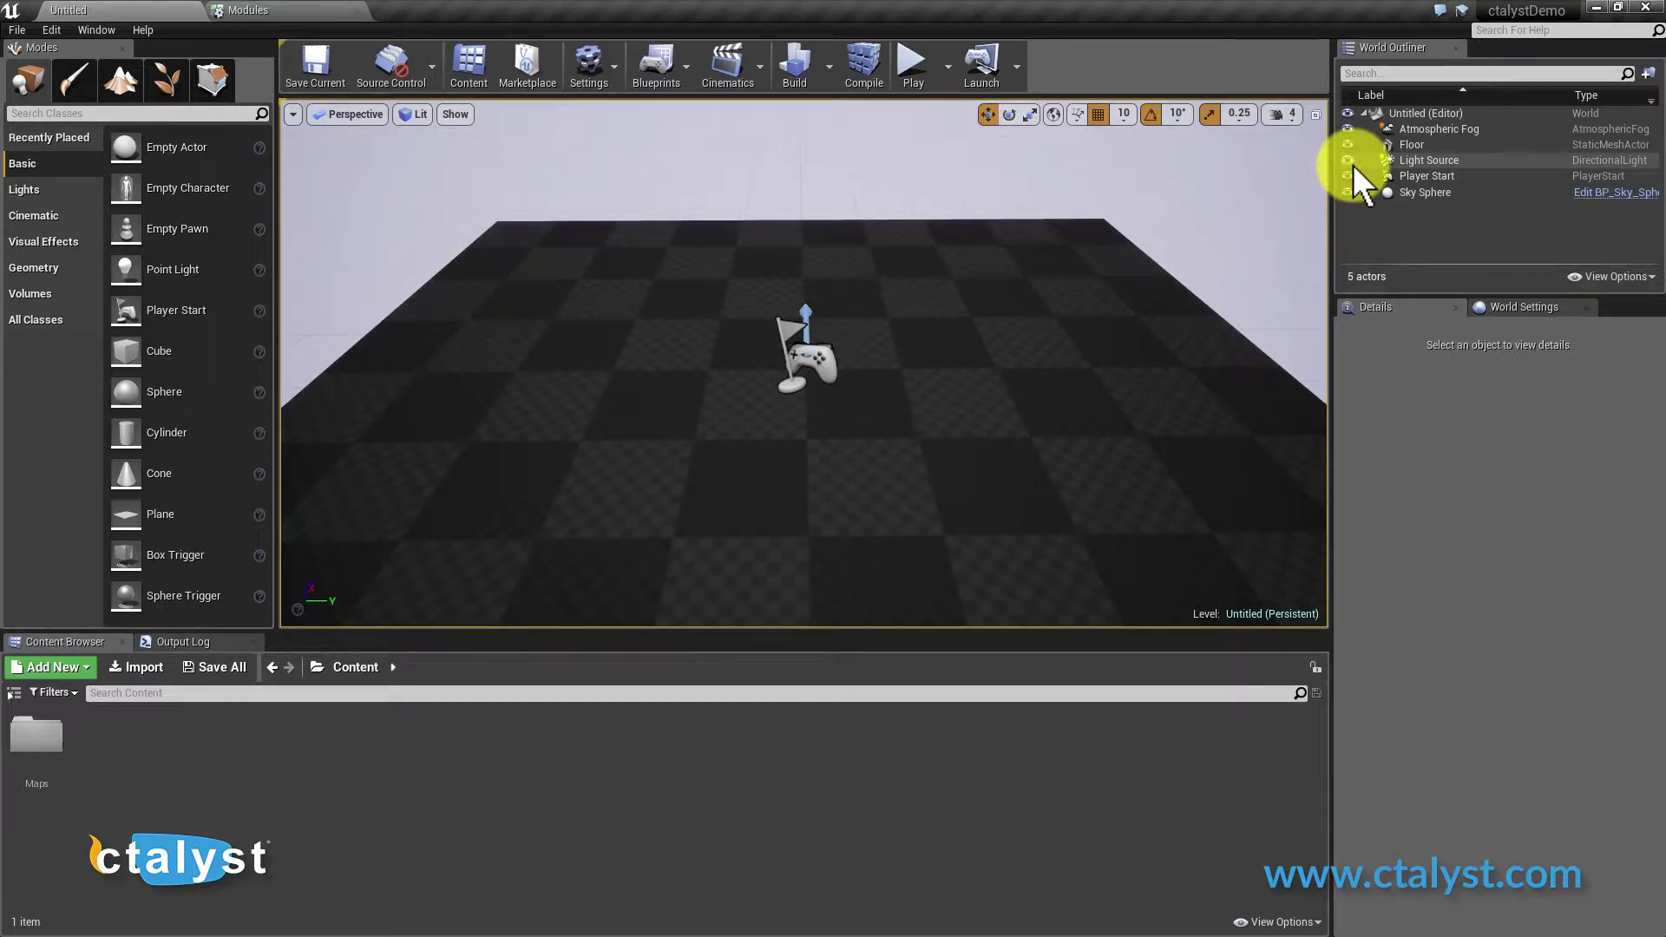
Create a folder named ctalyst in the project's Content root and open it.
{"action": "right_click", "coordinate": [170, 744]}
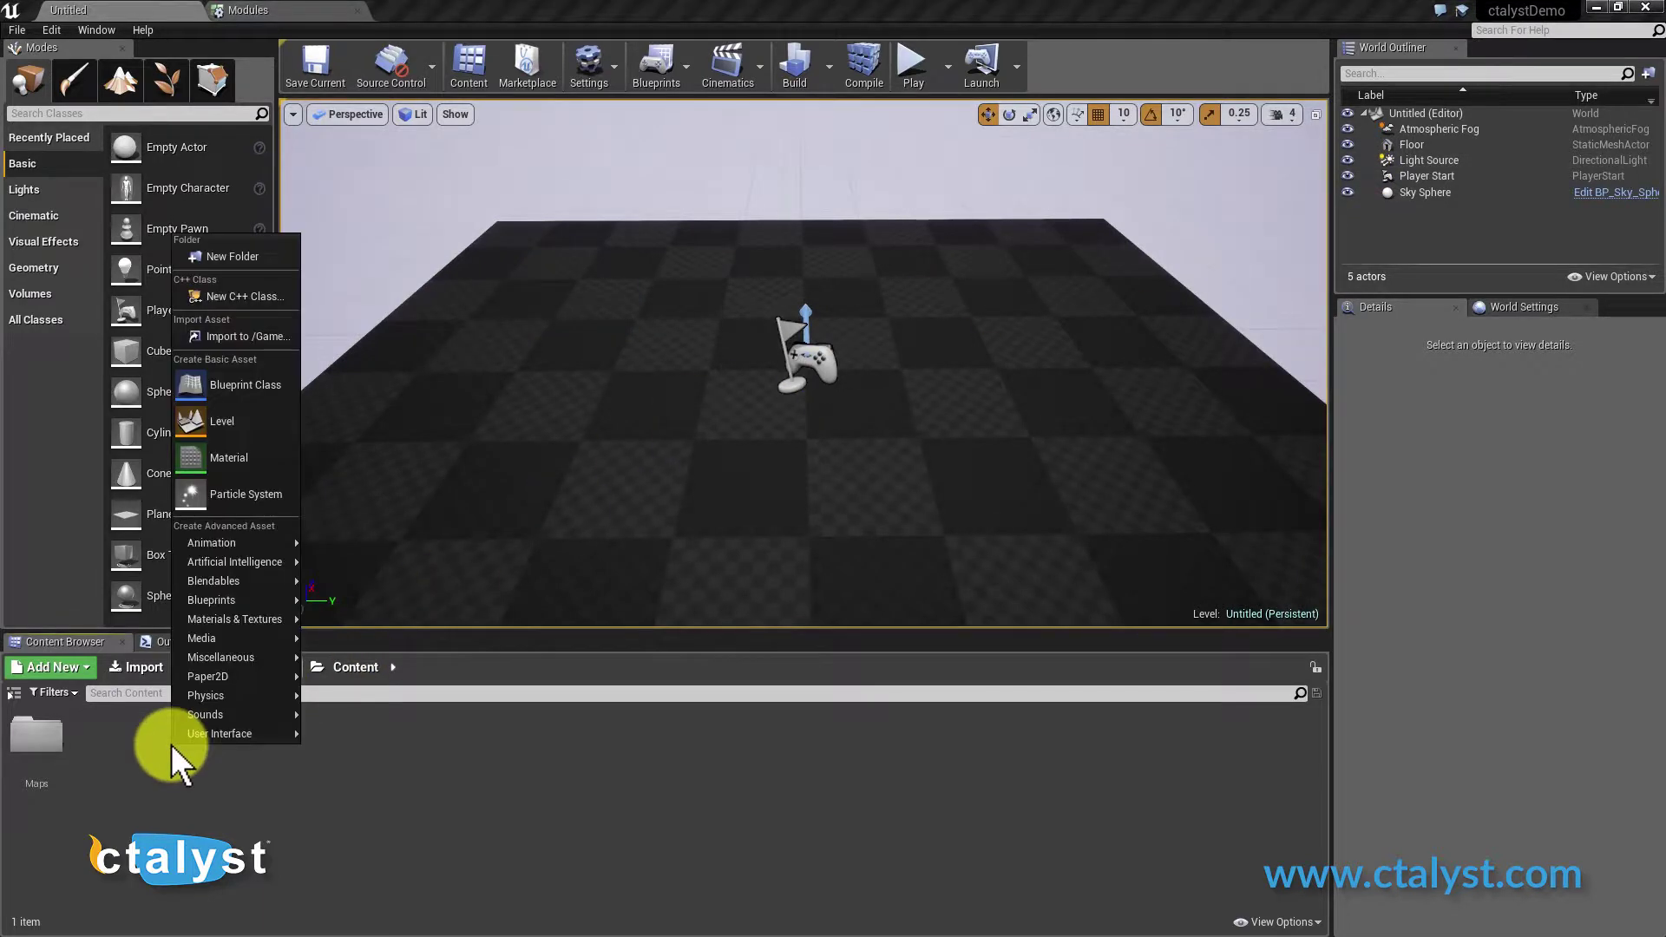
{"action": "left_click", "coordinate": [222, 256]}
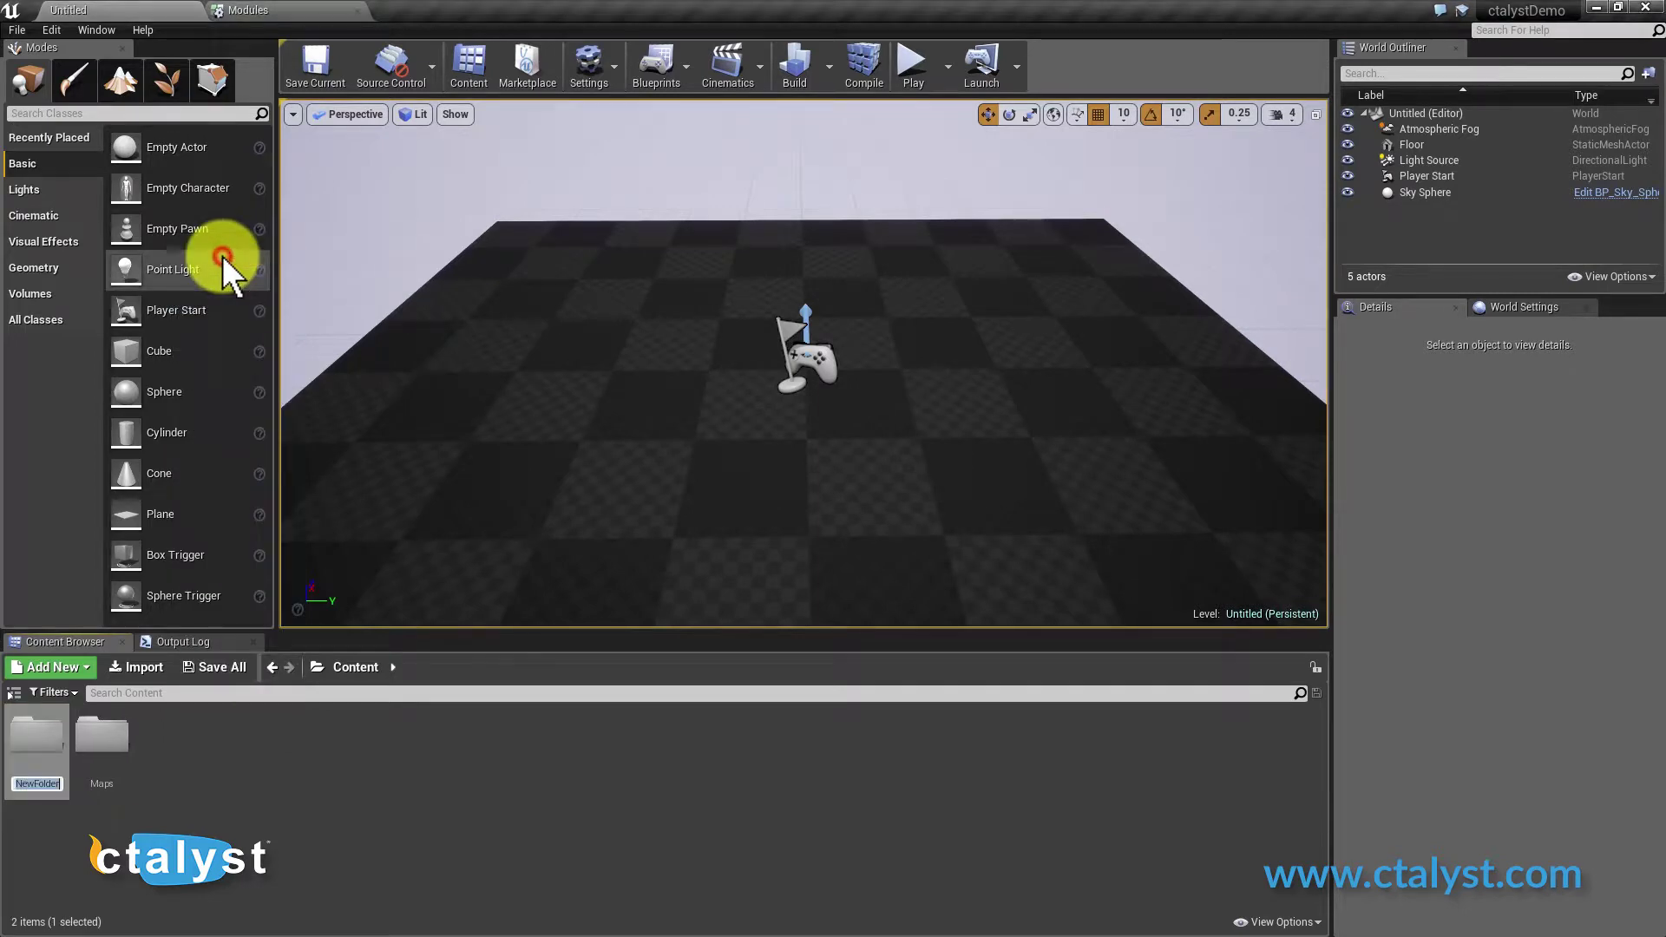
{"action": "type", "text": "ctalyst"}
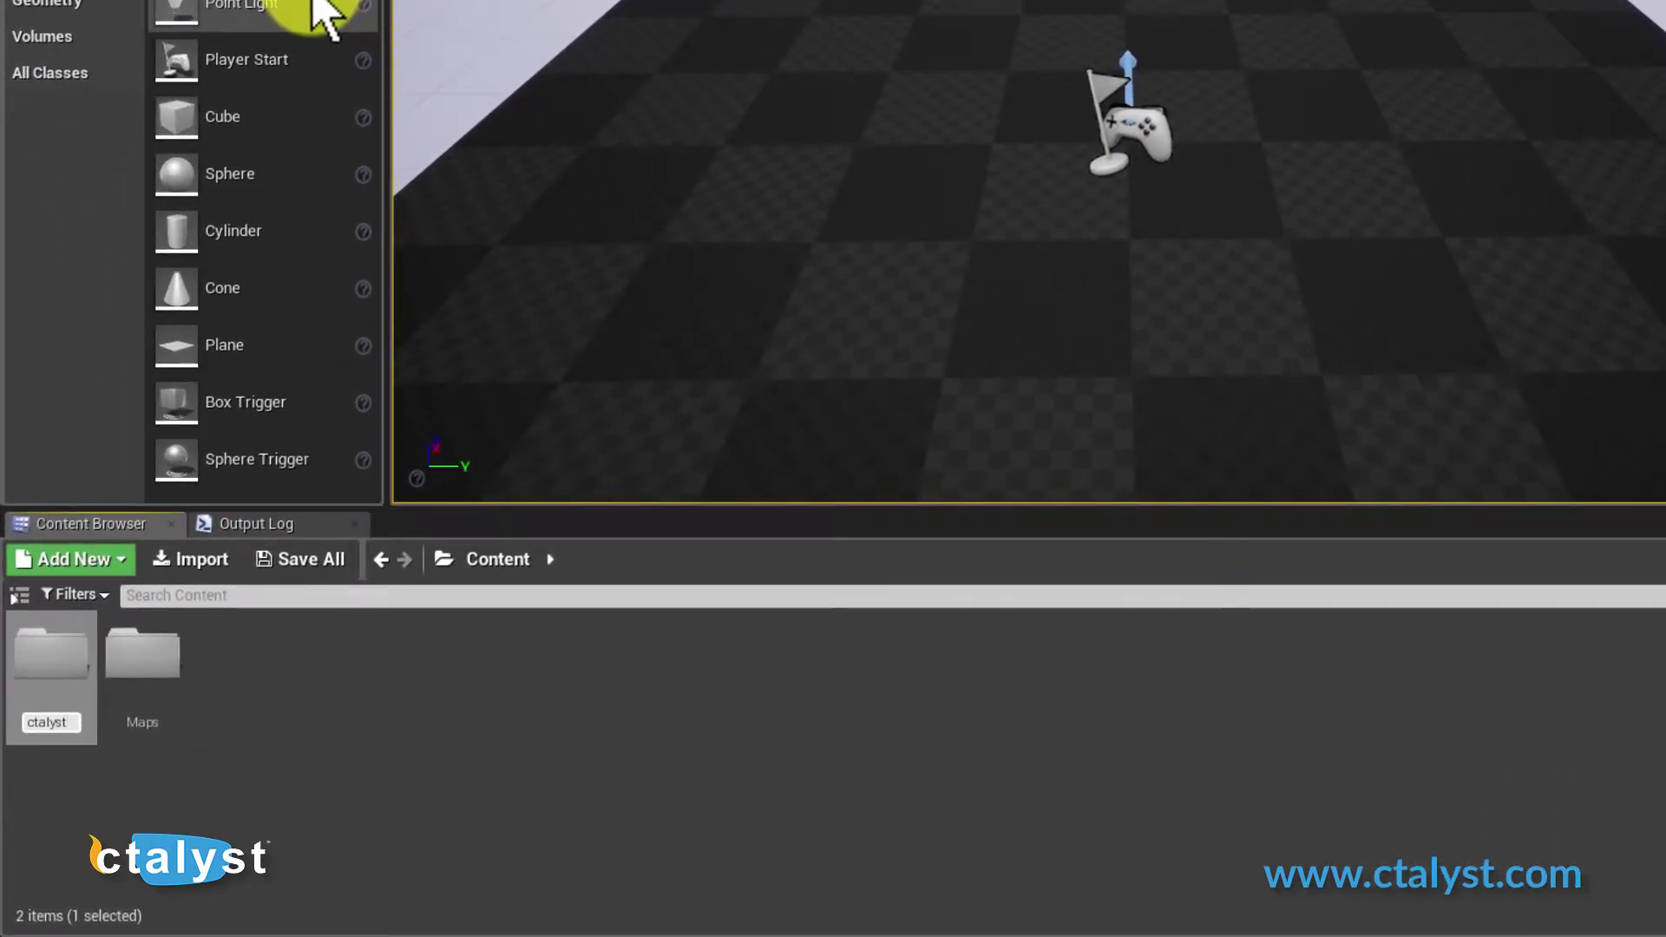
{"action": "key", "text": "Return"}
{"action": "double_click", "coordinate": [50, 659]}
Place a Plane in the level, locate its mesh asset in the engine's BasicShapes and open it for editing.
{"action": "left_click_drag", "start_coordinate": [224, 345], "coordinate": [785, 196]}
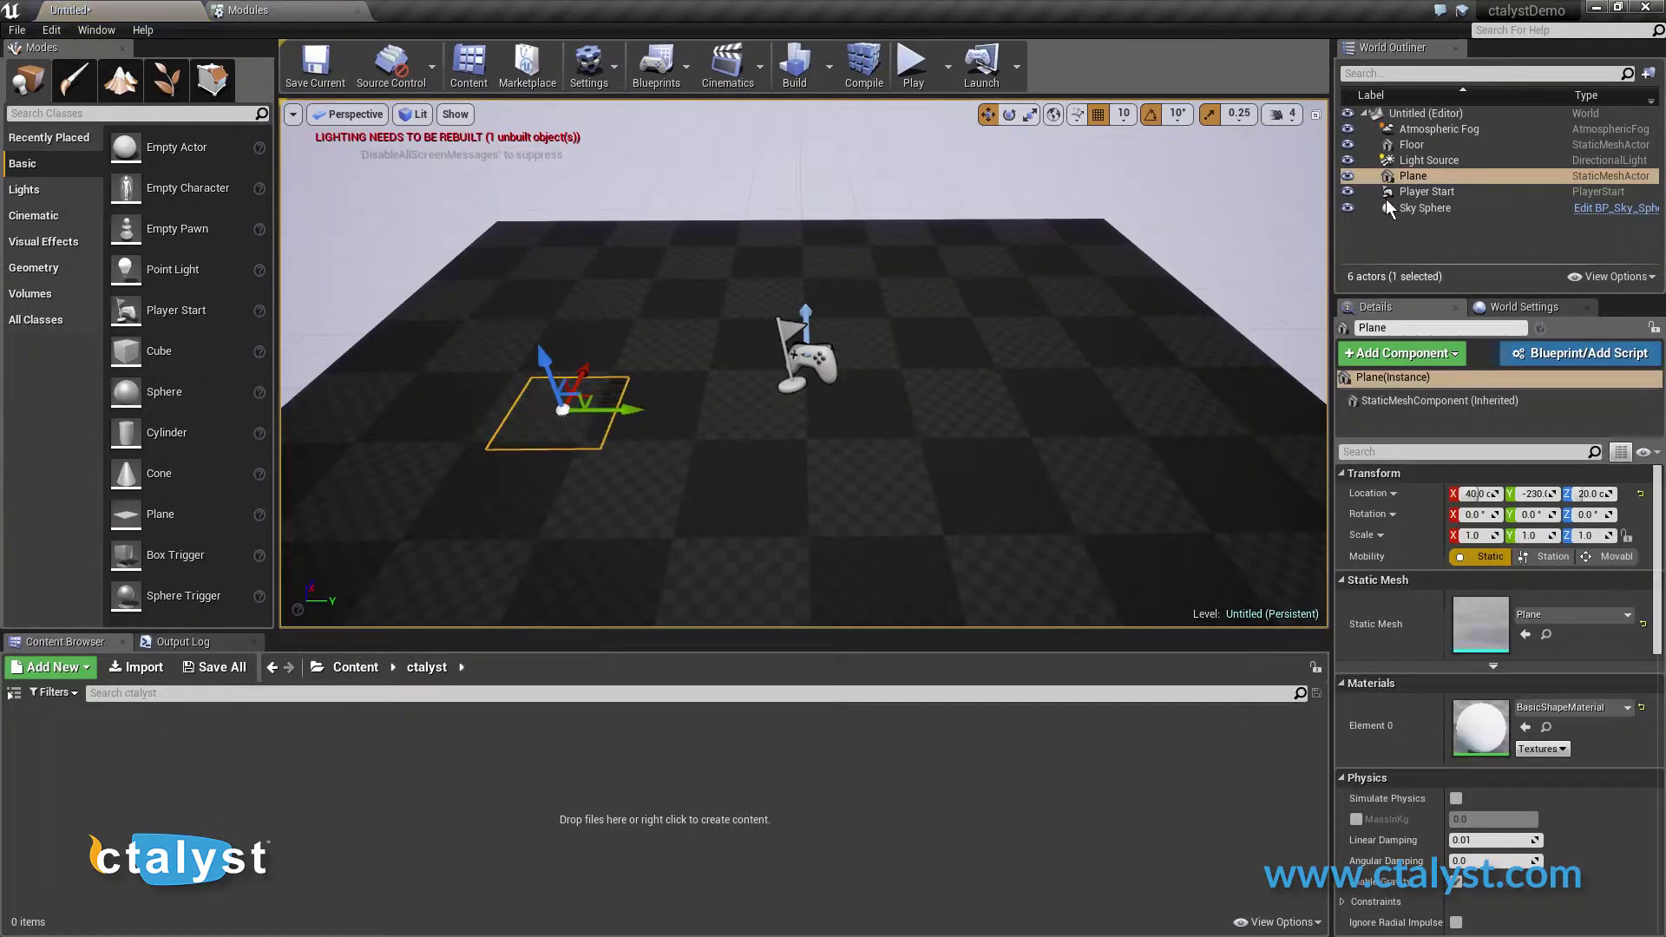
{"action": "key", "text": "ctrl+b"}
{"action": "double_click", "coordinate": [399, 748]}
Save a copy of the plane mesh as DynamicPlane in the ctalyst content folder and close the mesh editor.
{"action": "left_click", "coordinate": [17, 30]}
{"action": "left_click", "coordinate": [52, 91]}
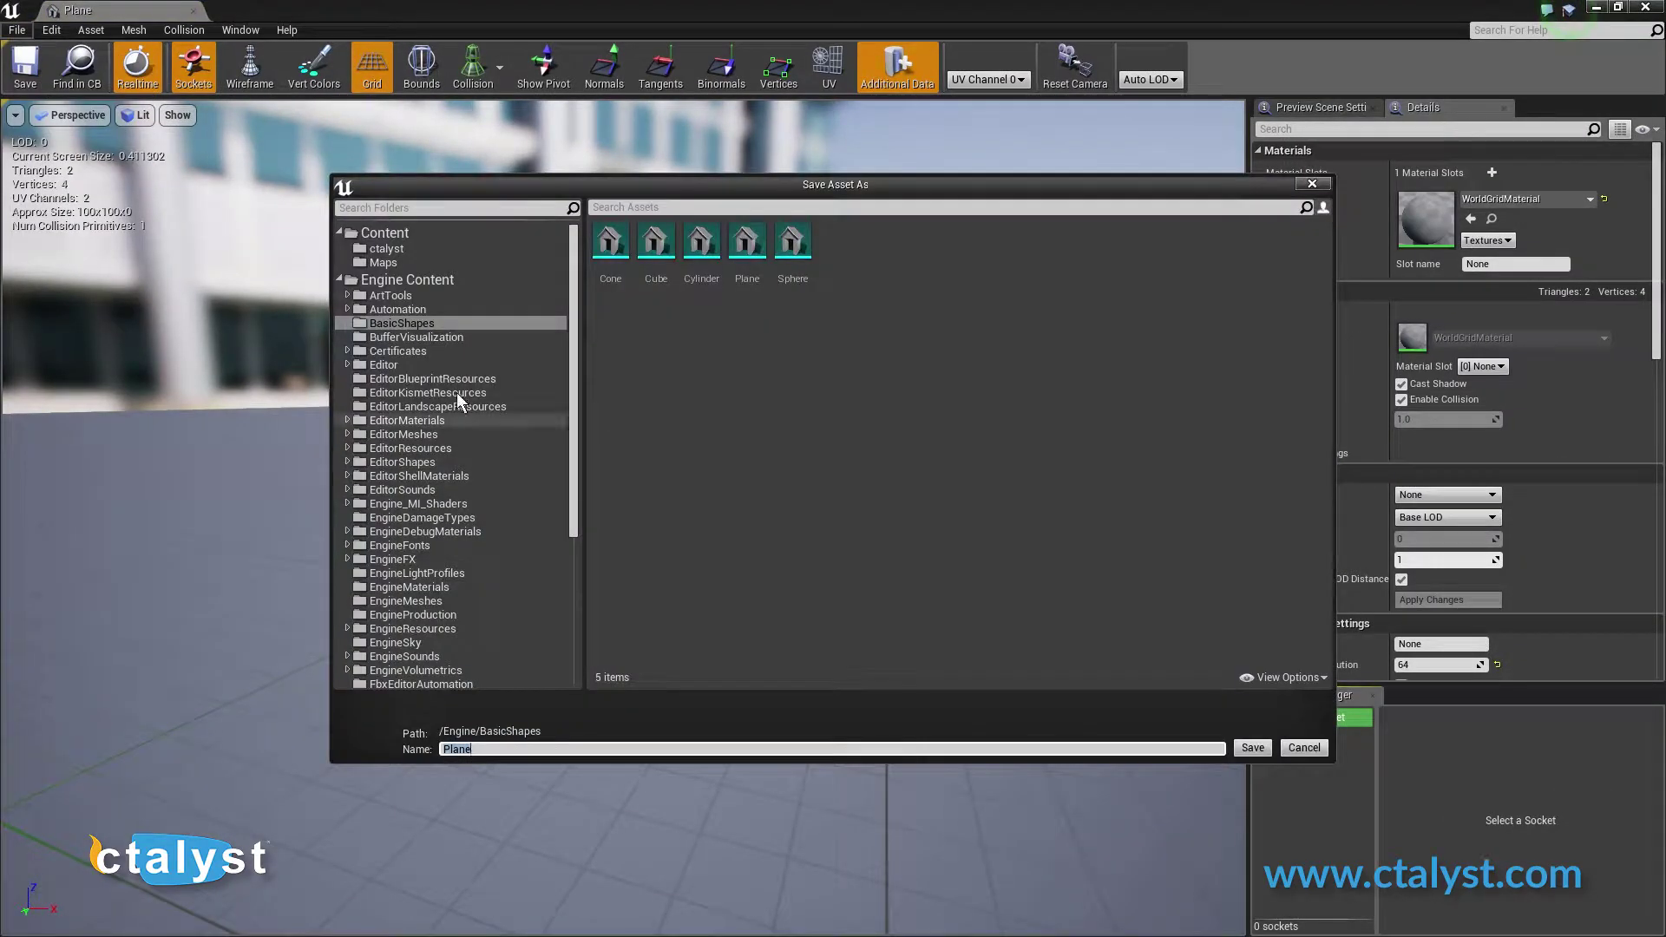
{"action": "left_click", "coordinate": [386, 248]}
{"action": "left_click", "coordinate": [618, 748]}
{"action": "type", "text": "Dynamic"}
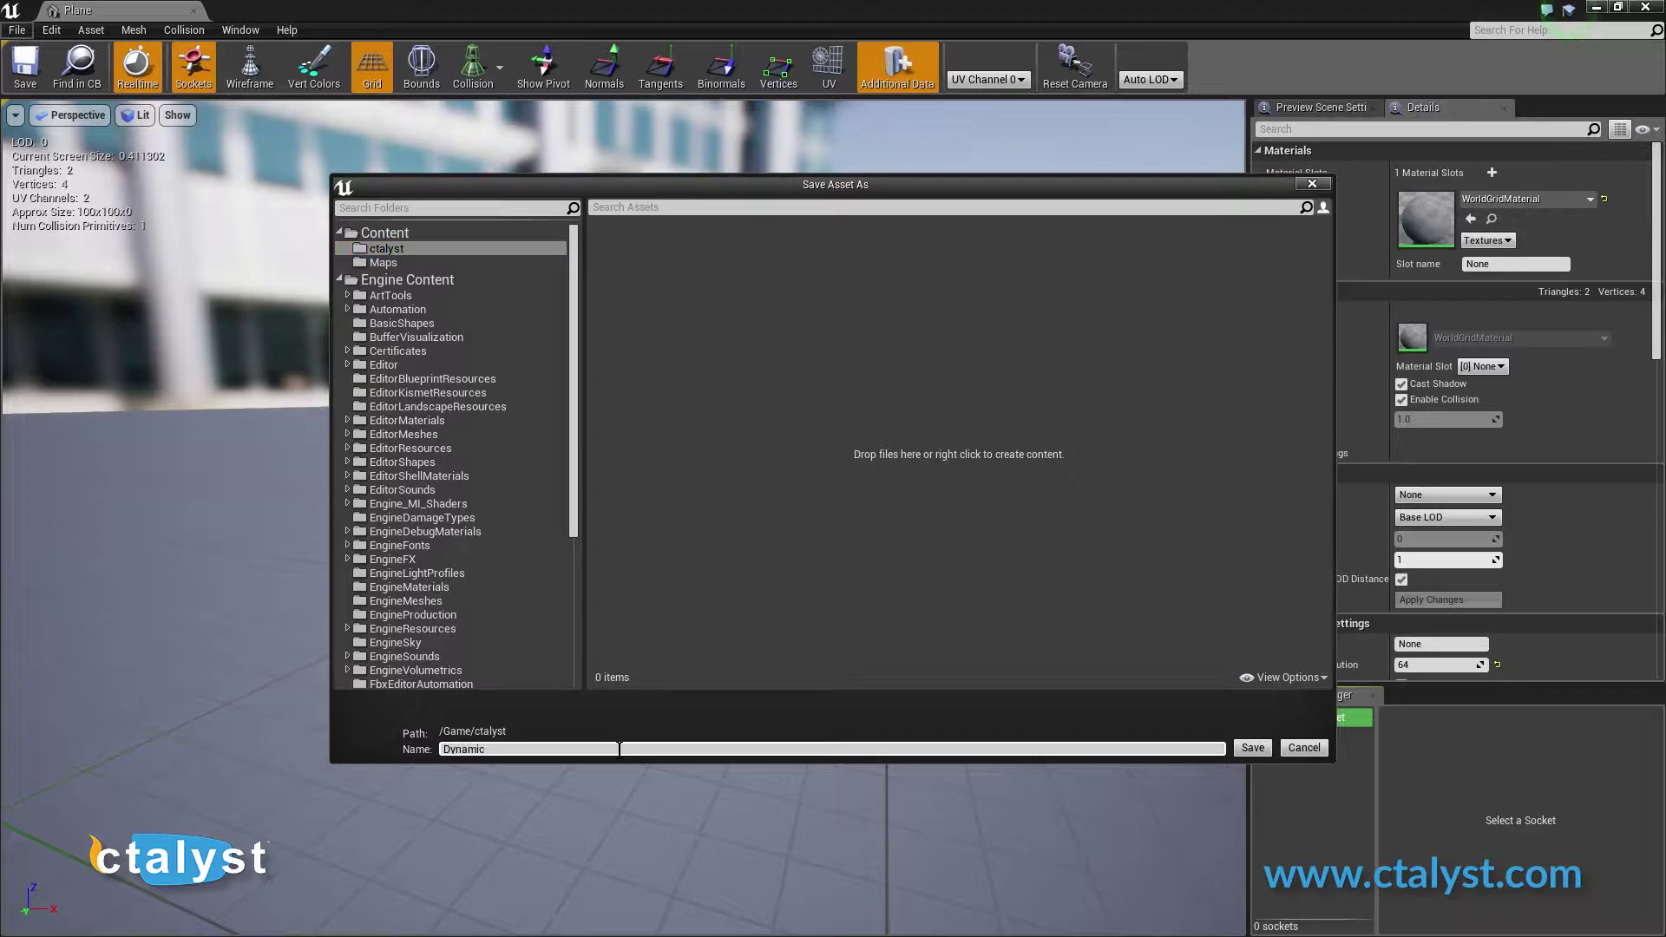
{"action": "left_click", "coordinate": [1251, 748]}
{"action": "left_click", "coordinate": [192, 10]}
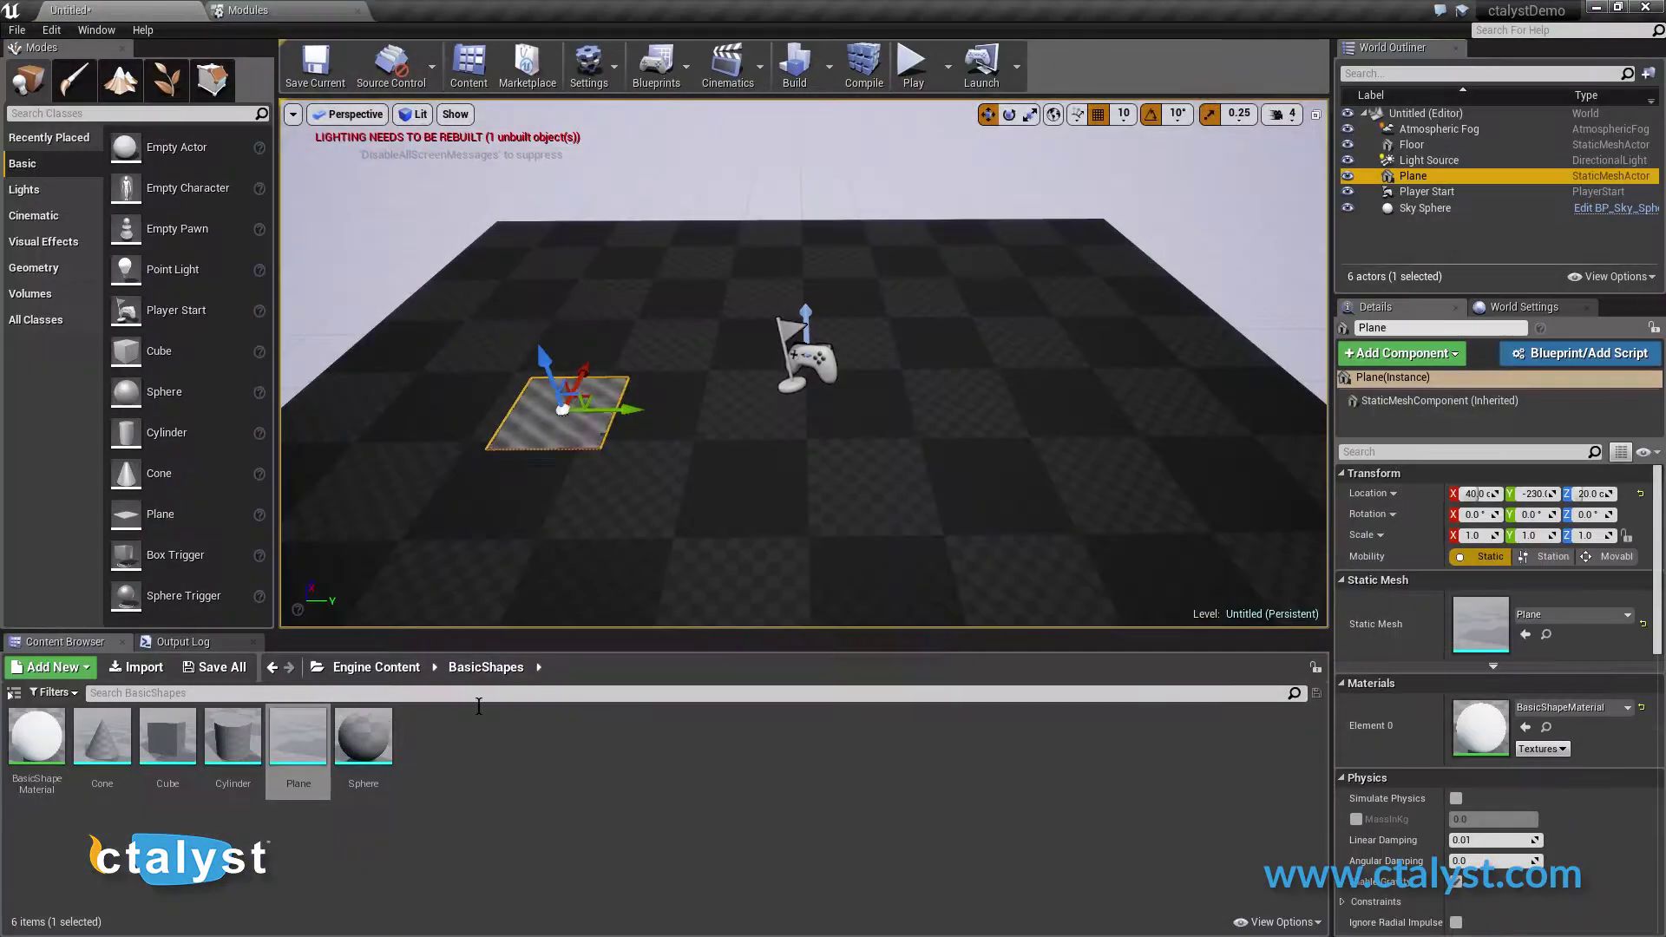
Return to the ctalyst content folder and delete the placed Plane actor from the level.
{"action": "left_click", "coordinate": [318, 666]}
{"action": "left_click", "coordinate": [360, 274]}
{"action": "key", "text": "Delete"}
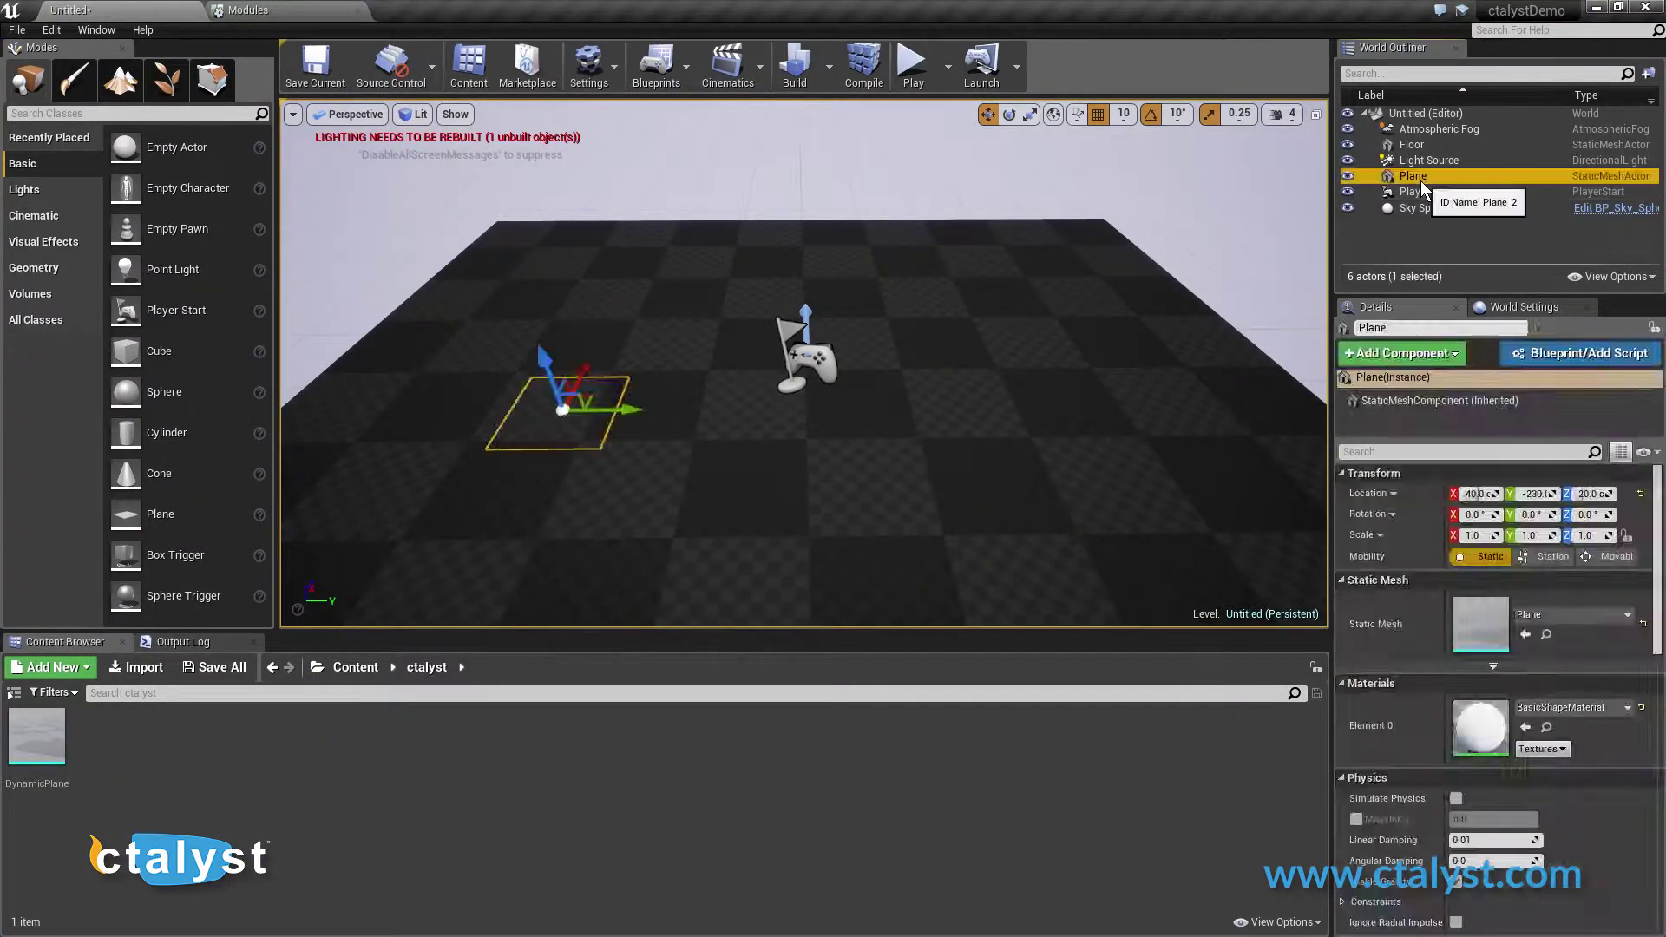
Create a material named DynamicPlaneMaterial in the ctalyst content folder.
{"action": "right_click", "coordinate": [186, 757]}
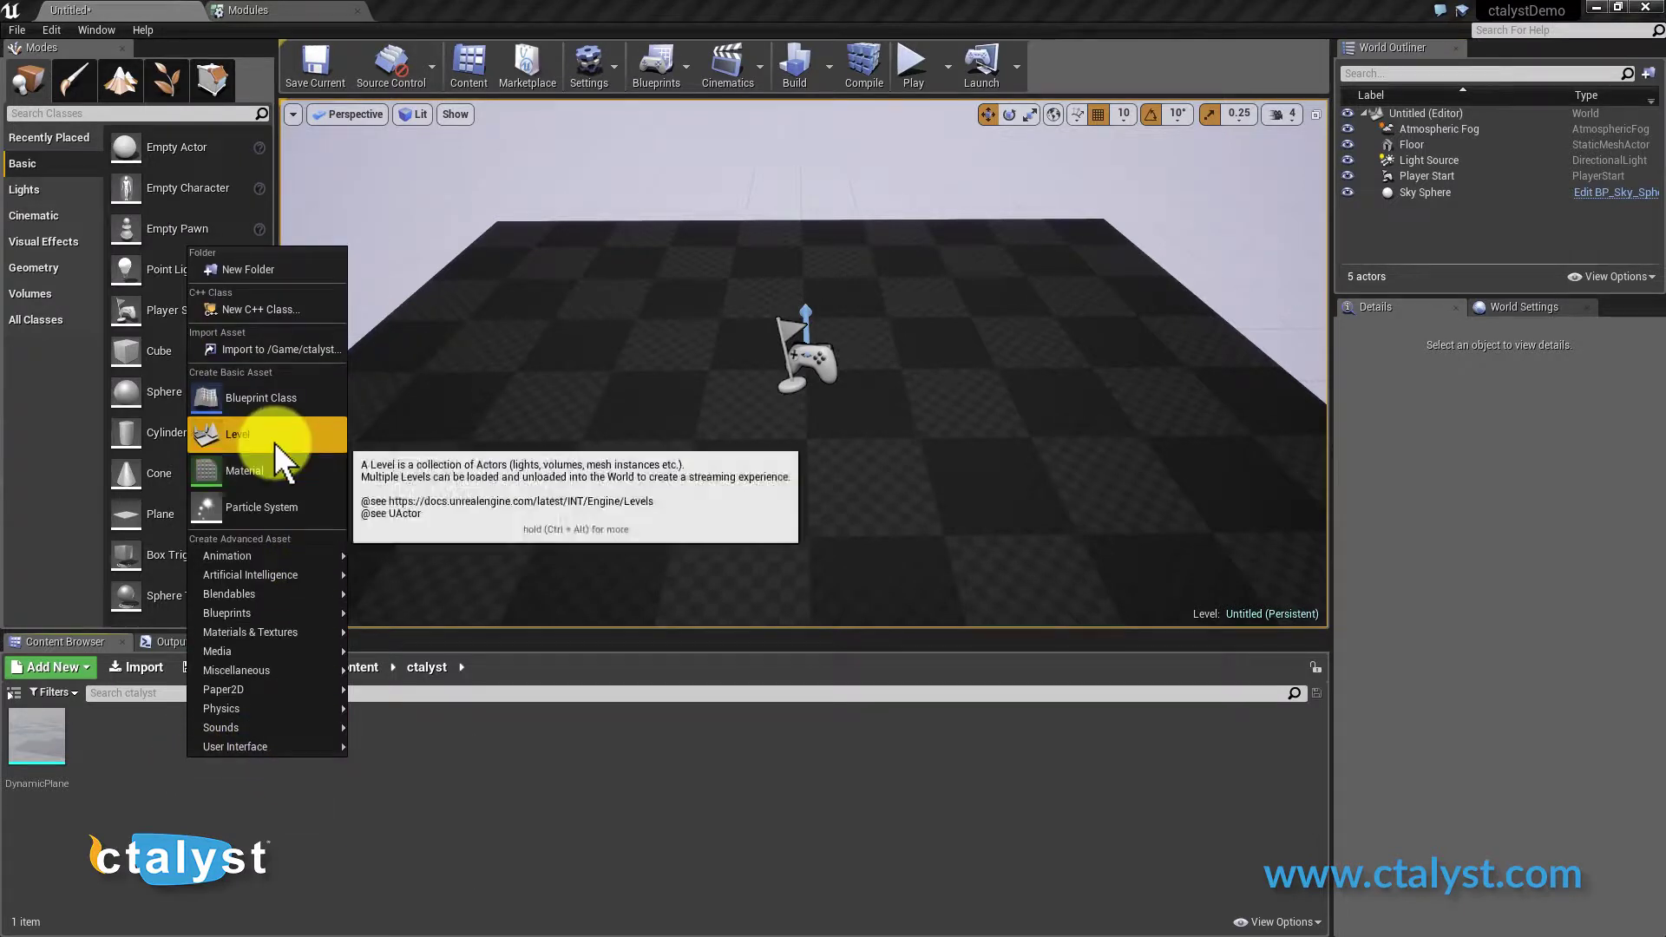
{"action": "left_click", "coordinate": [263, 461]}
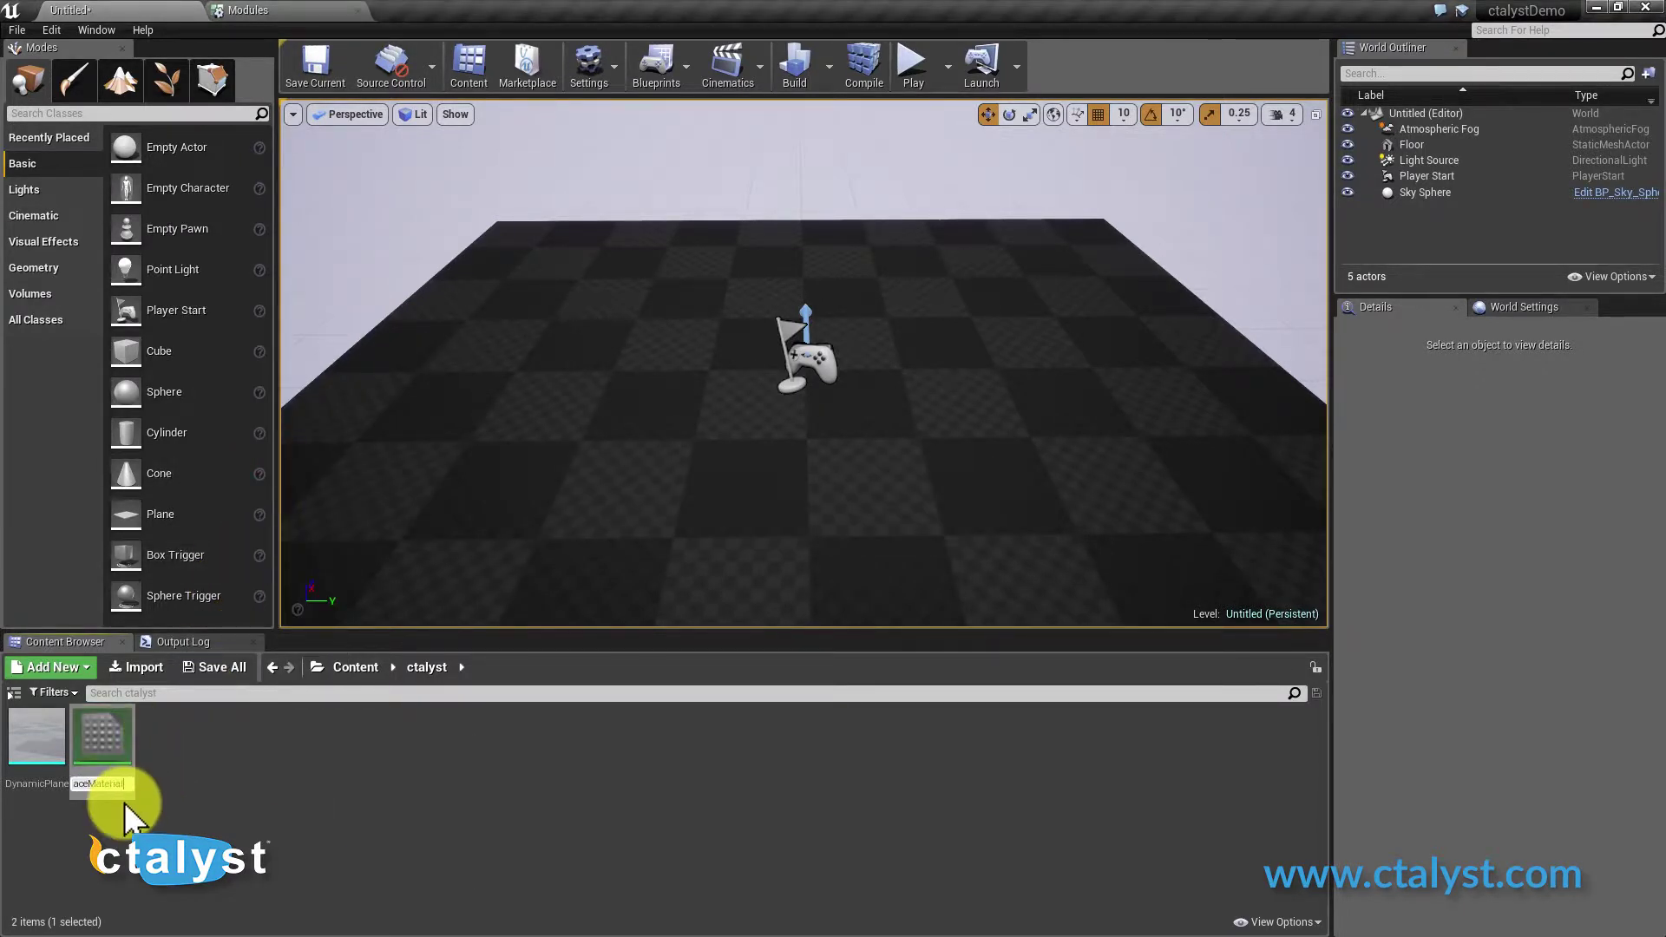
{"action": "key", "text": "Return"}
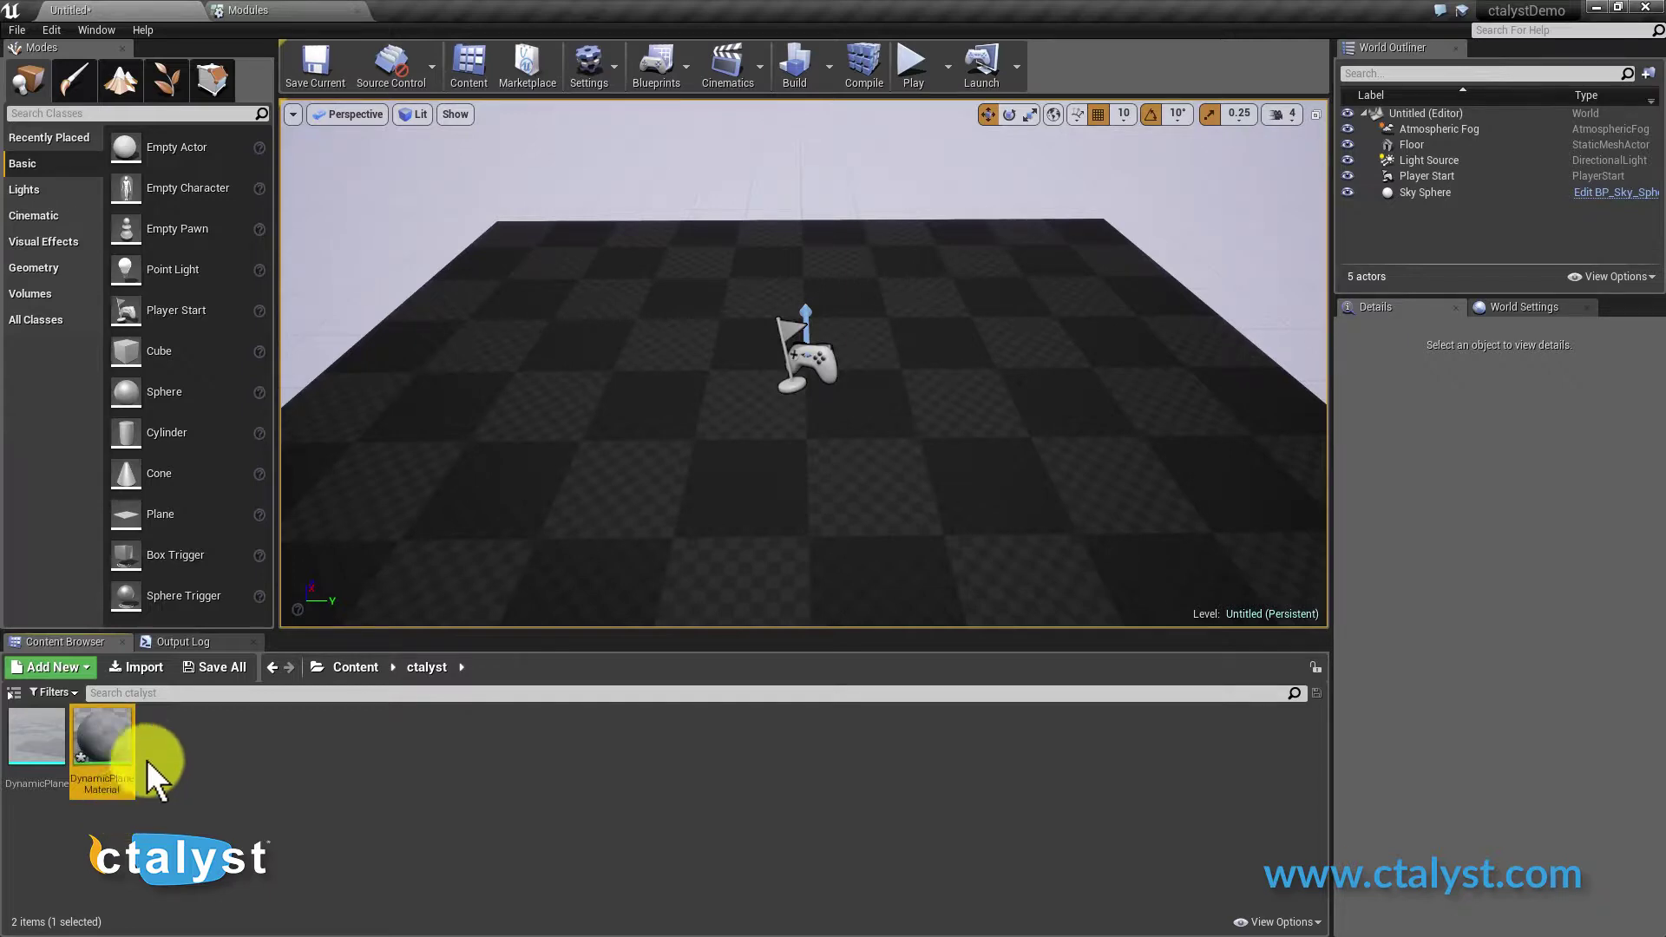
Open DynamicPlaneMaterial for editing, add a TextureSample node to its graph and convert the node to a parameter.
{"action": "double_click", "coordinate": [114, 731]}
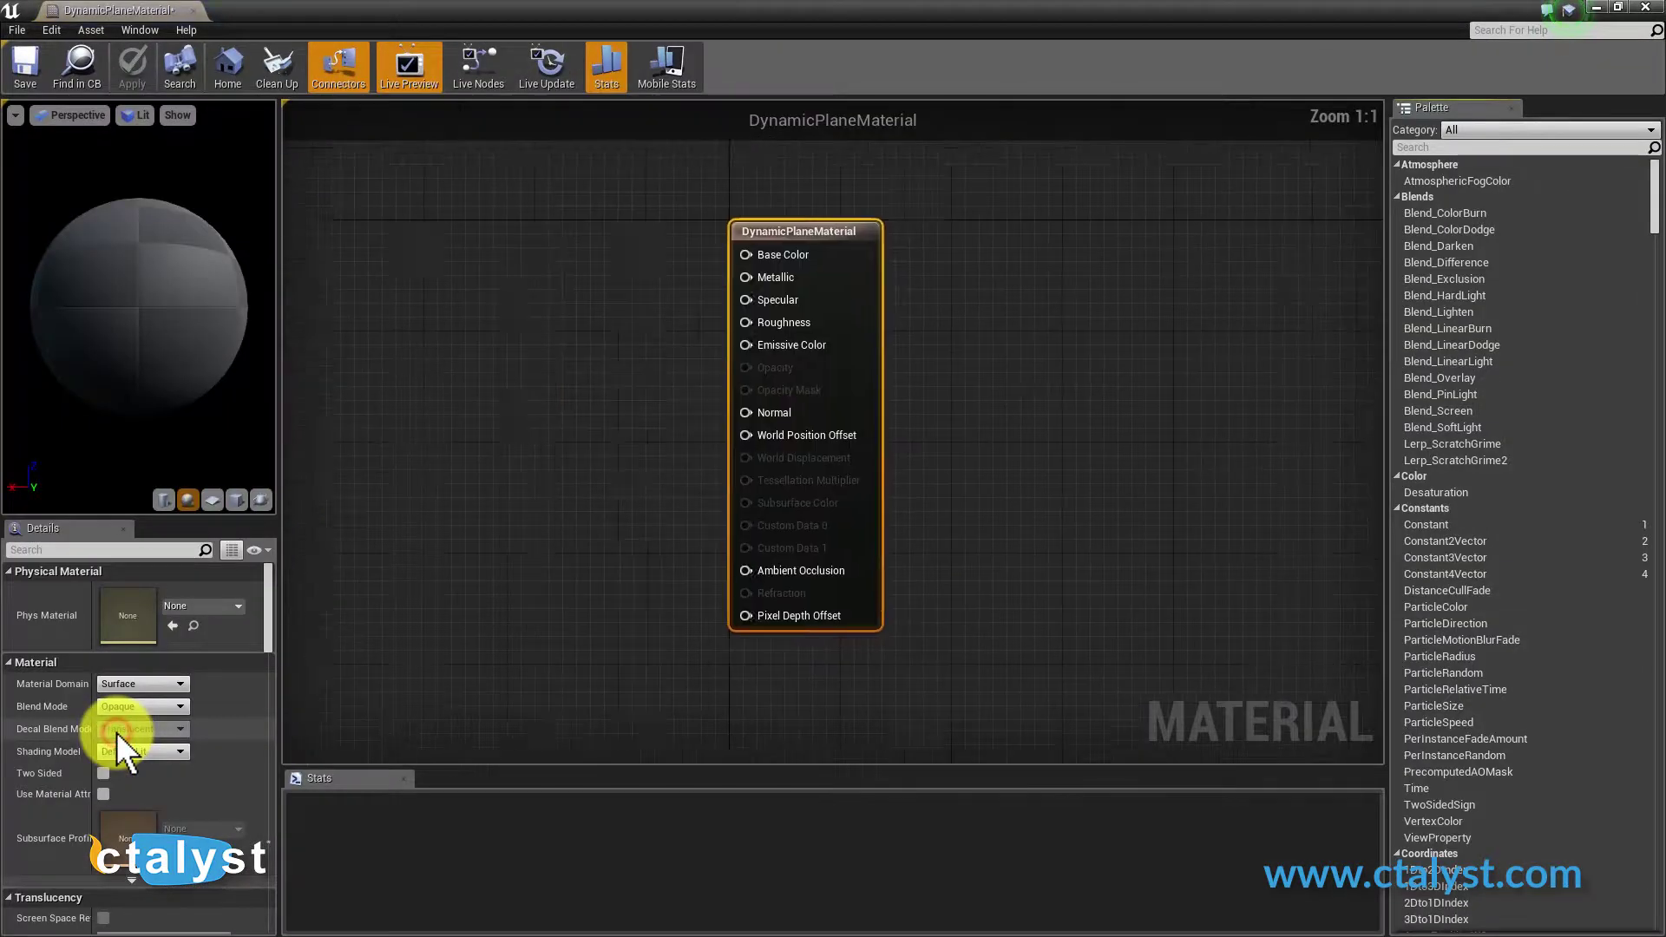
{"action": "right_click", "coordinate": [434, 346]}
{"action": "type", "text": "texturesample"}
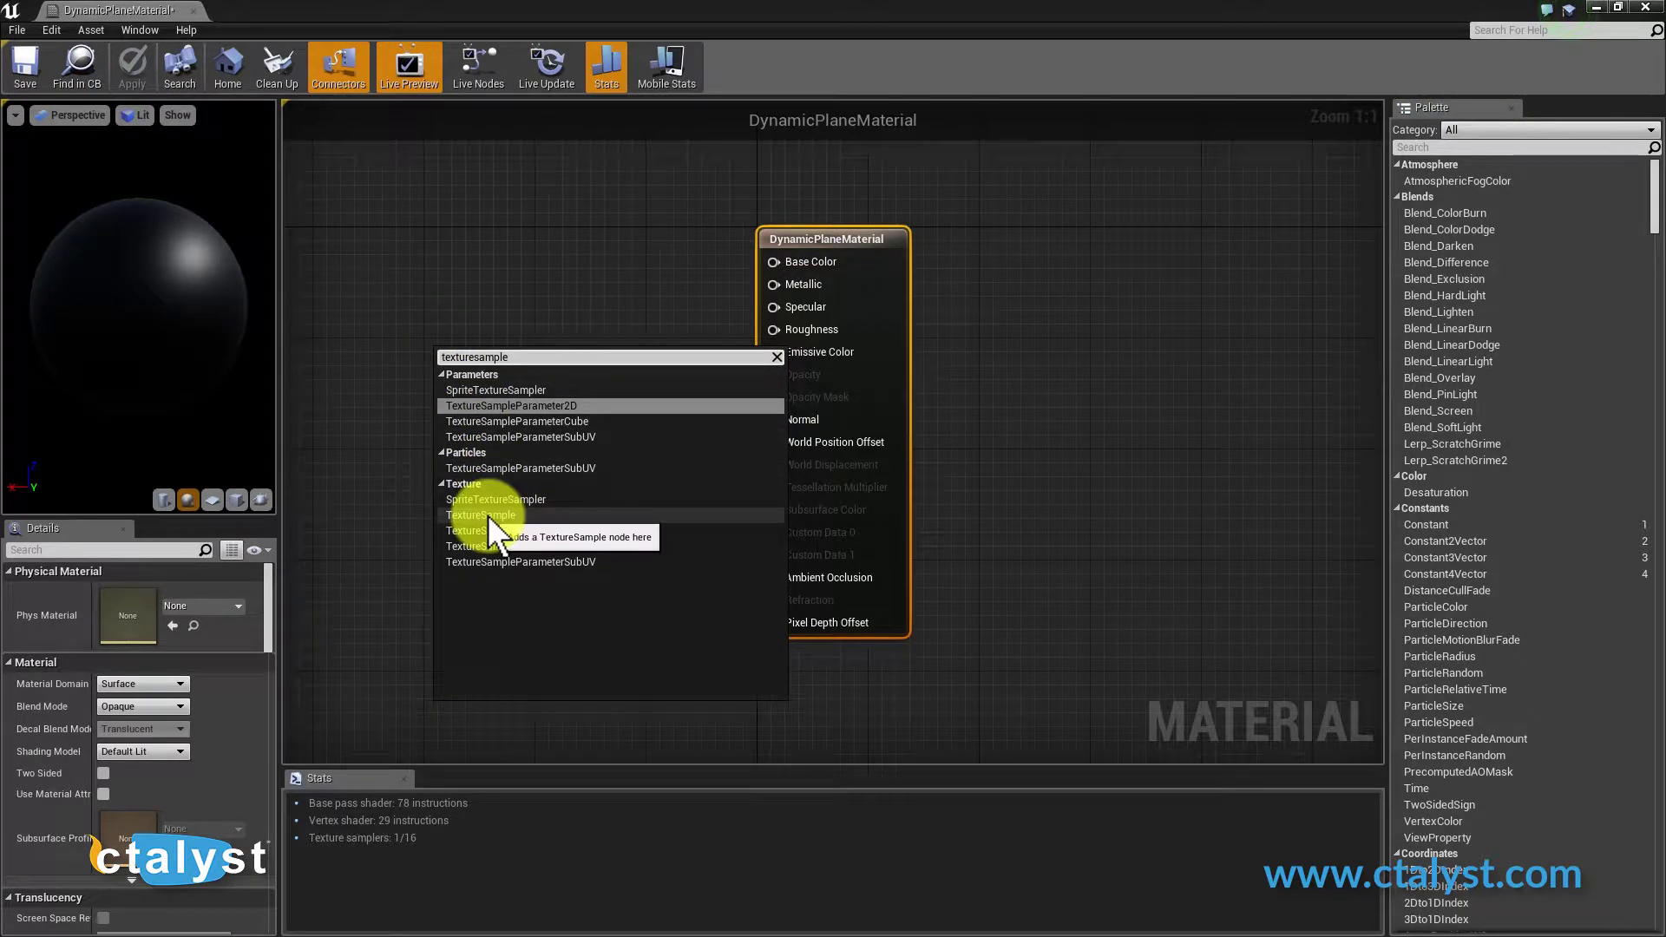
{"action": "left_click", "coordinate": [482, 546]}
{"action": "right_click", "coordinate": [510, 358]}
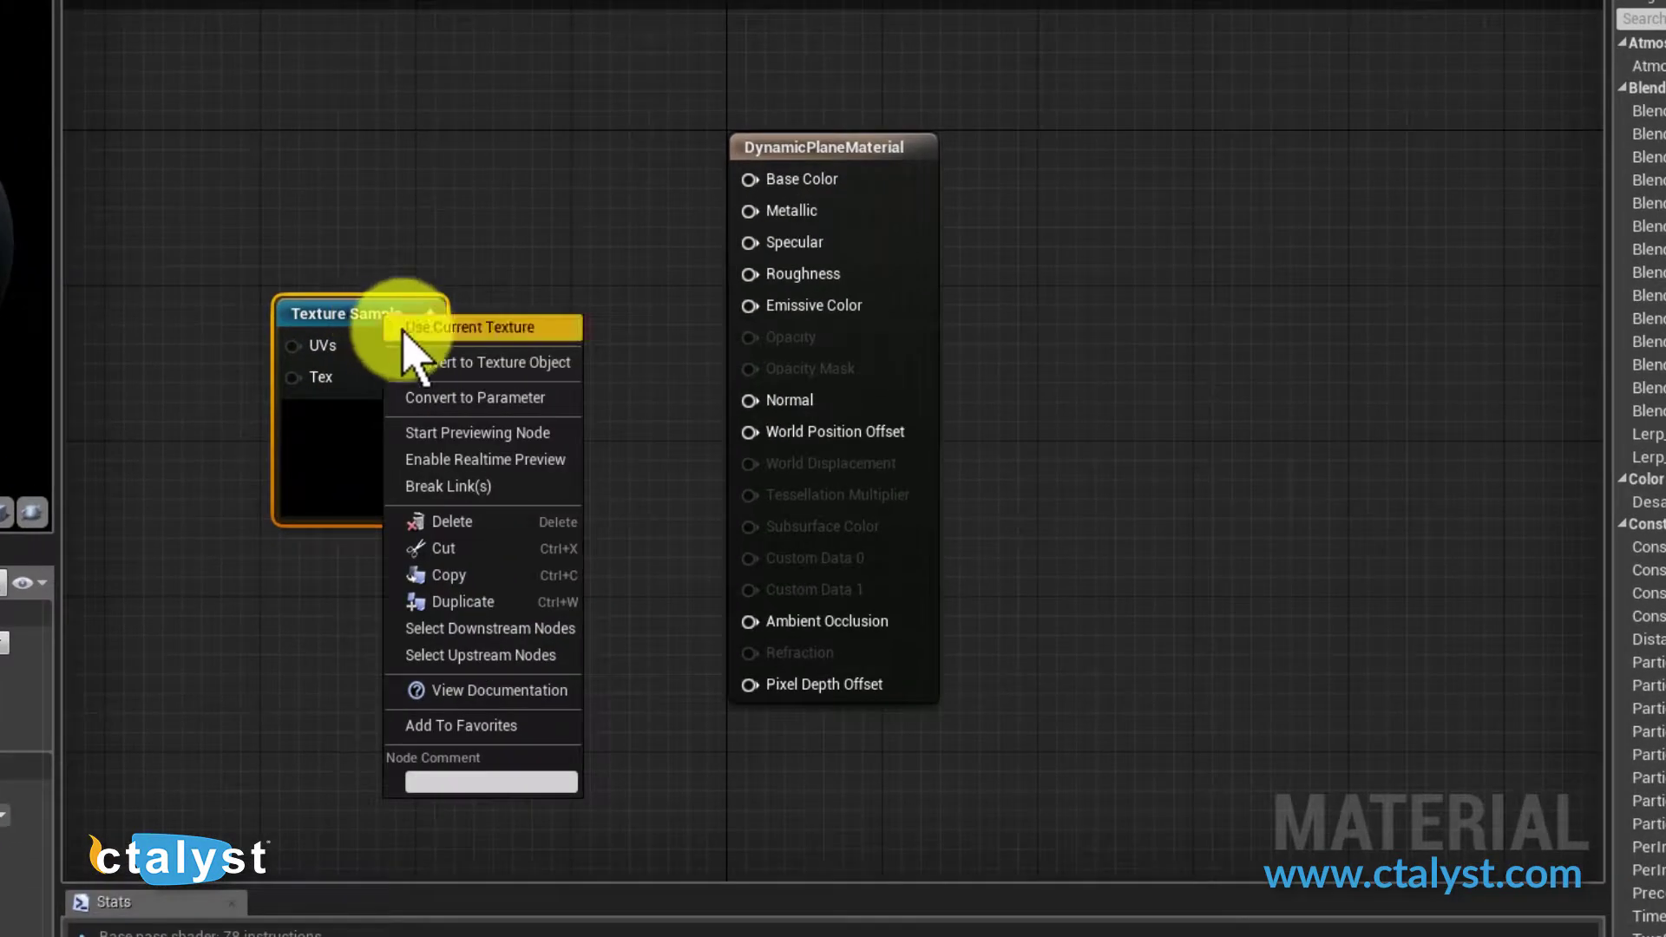
{"action": "left_click", "coordinate": [439, 397]}
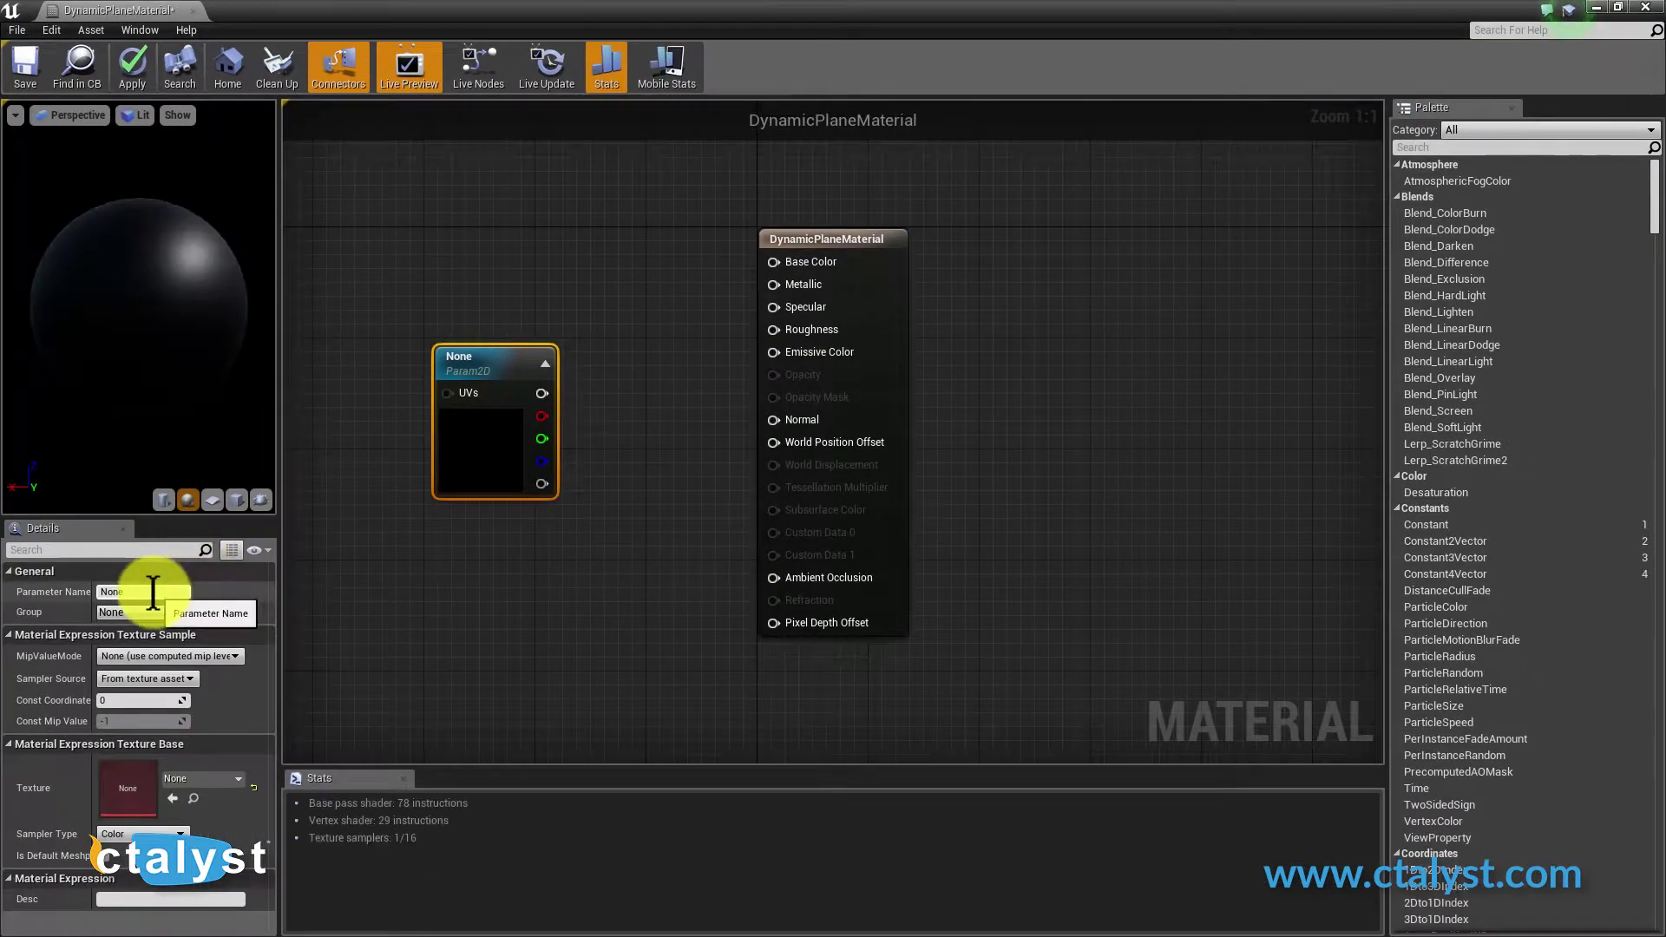
Name the texture parameter ctalystTexture and connect its main color output to the material's Base Color.
{"action": "left_click", "coordinate": [159, 586]}
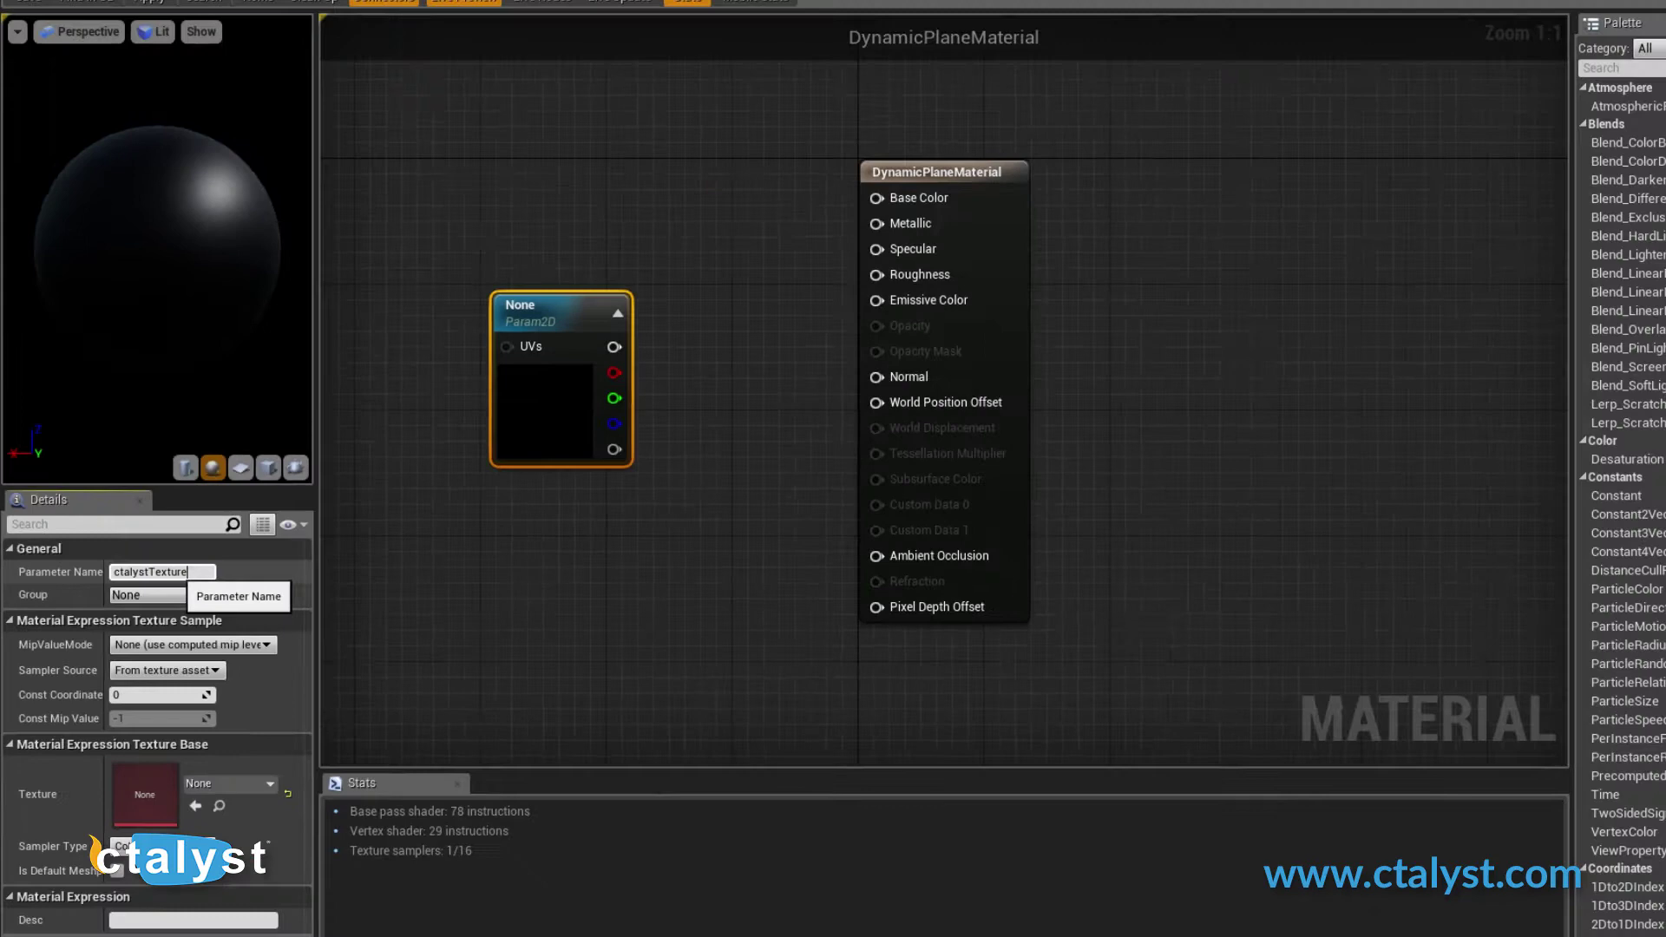
{"action": "key", "text": "Return"}
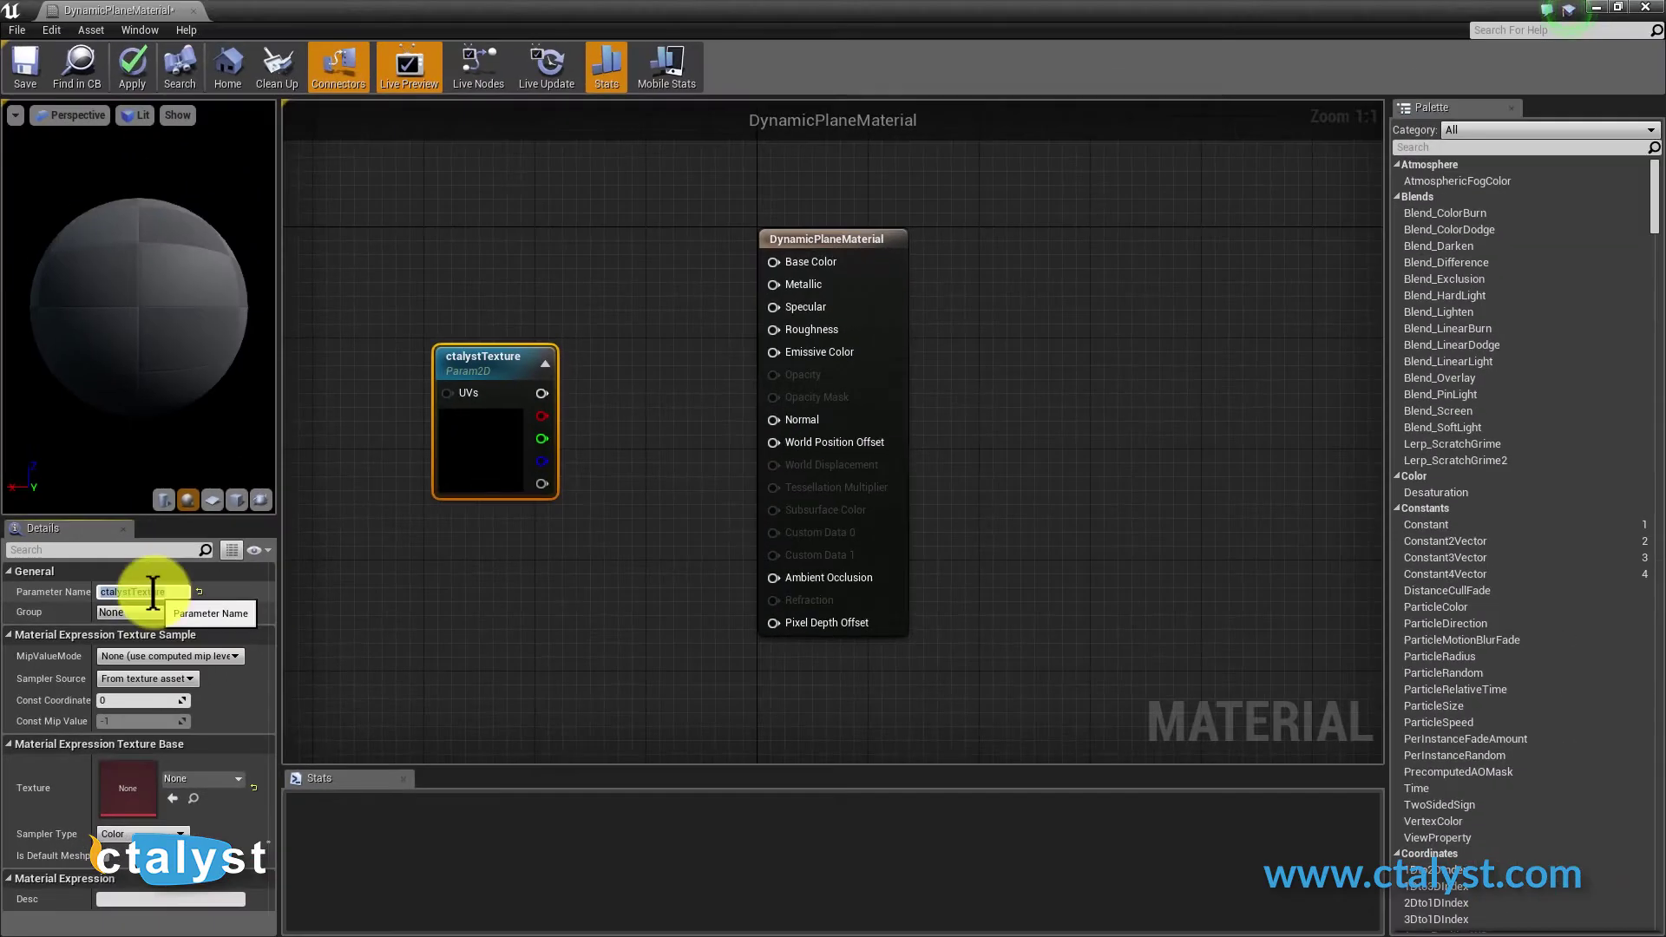
{"action": "left_click_drag", "start_coordinate": [541, 393], "coordinate": [773, 263]}
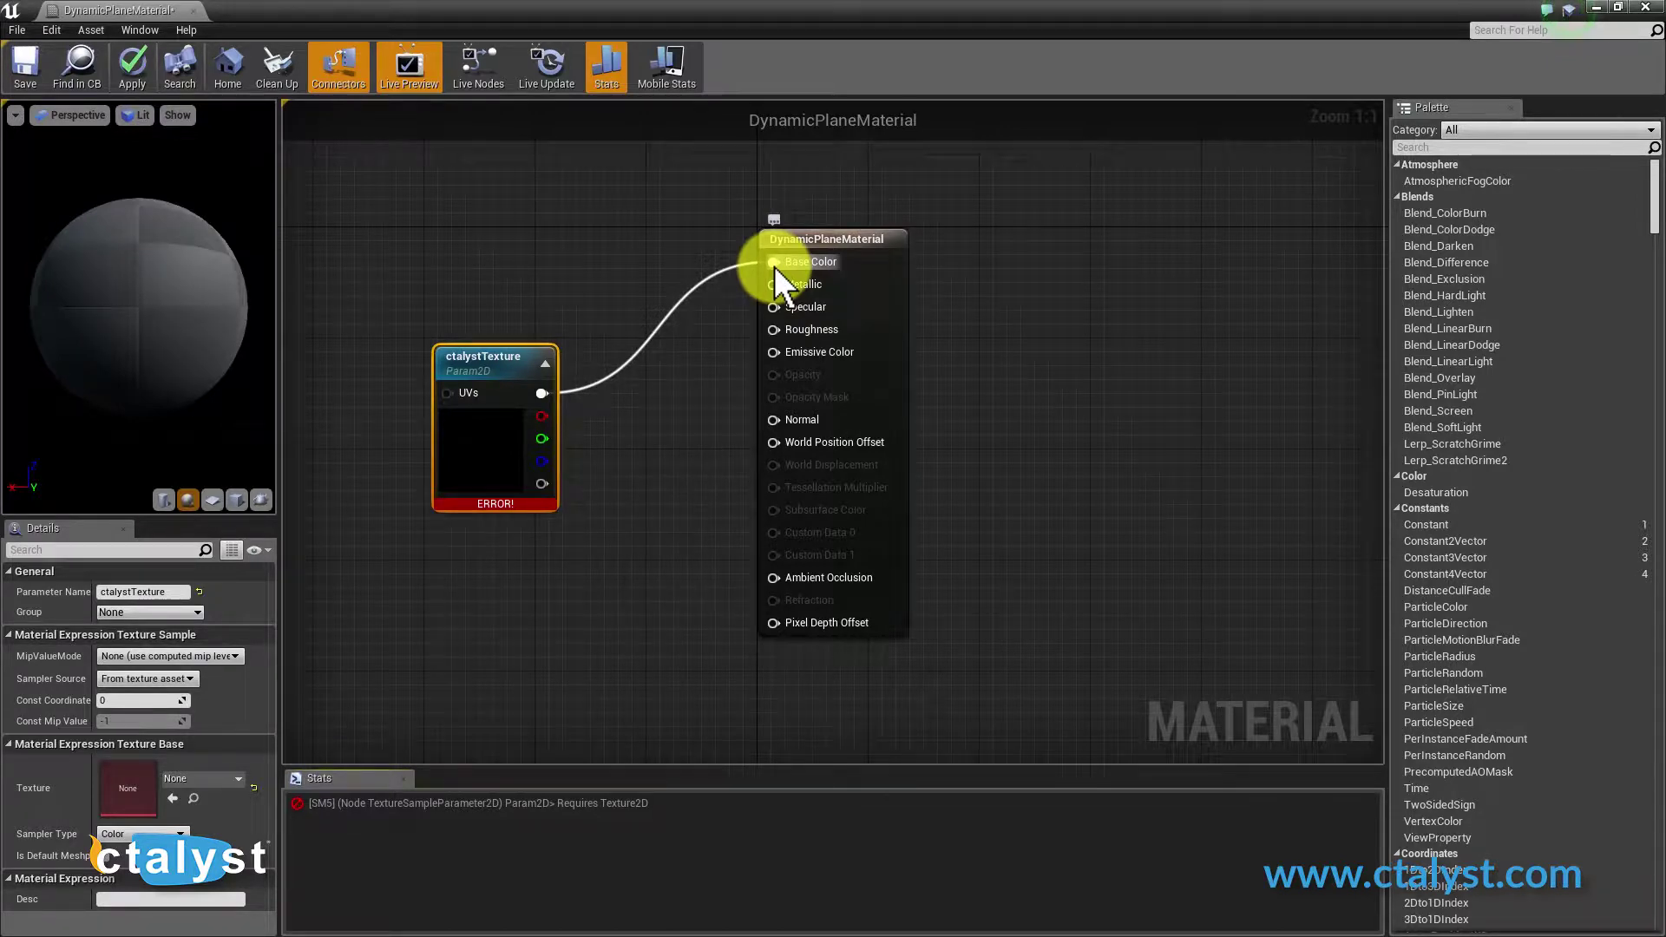
Import the ctalyst-square-default-for-unreal-tutorial image from the Pictures folder into the ctalyst content folder.
{"action": "left_click", "coordinate": [106, 11]}
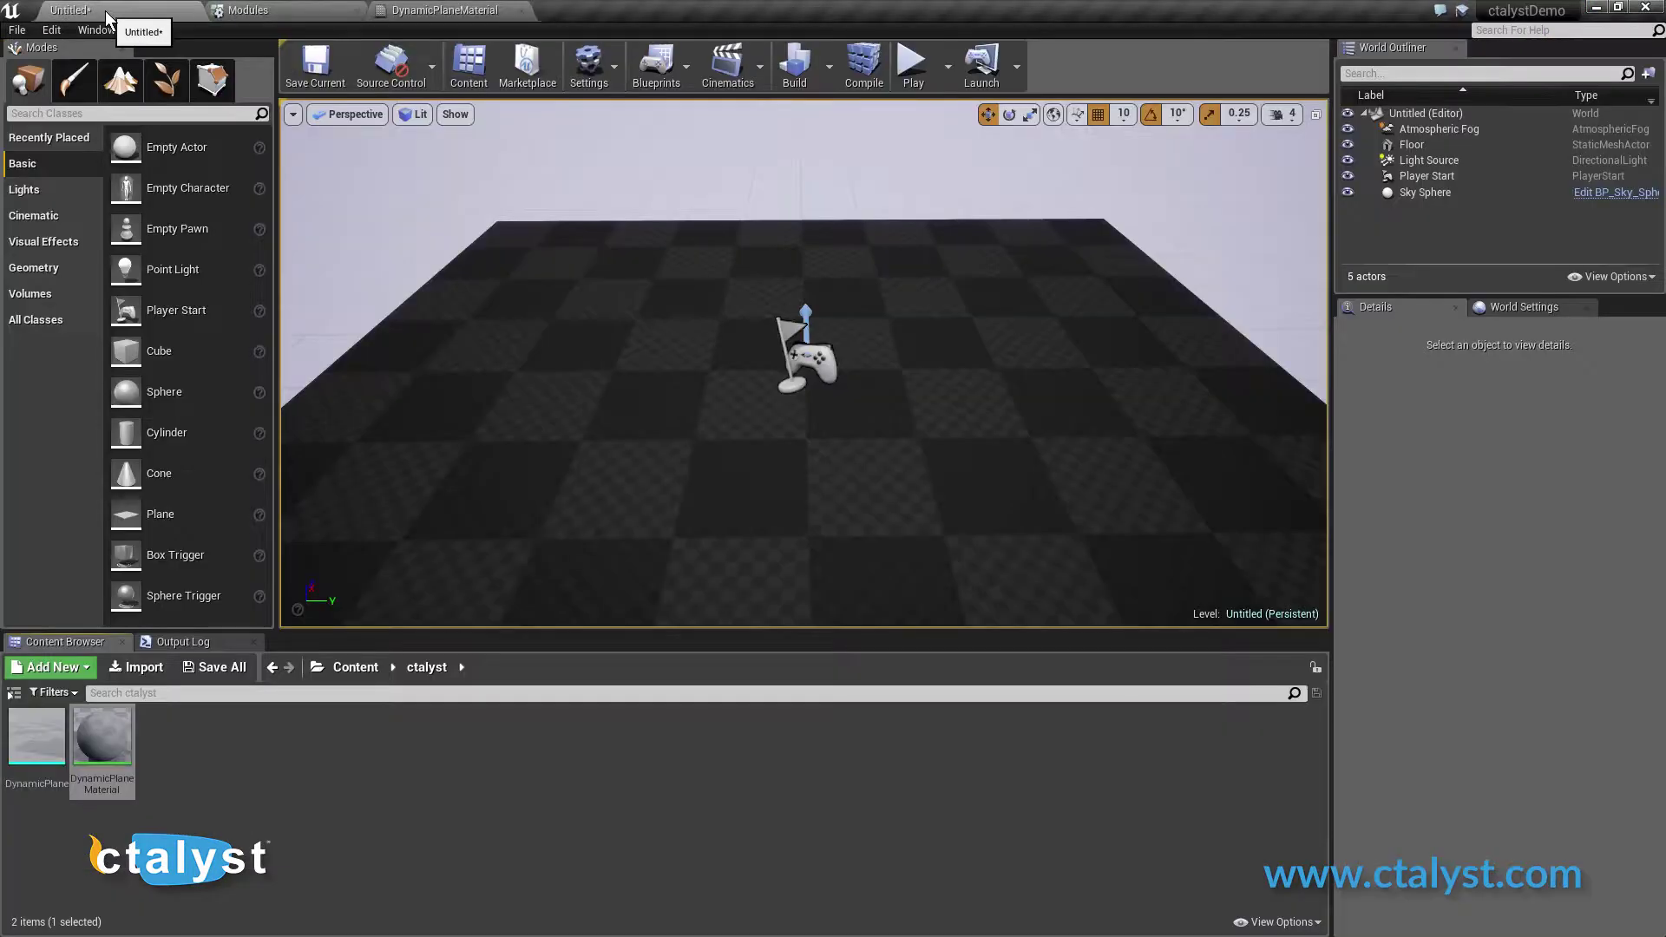
{"action": "right_click", "coordinate": [263, 760]}
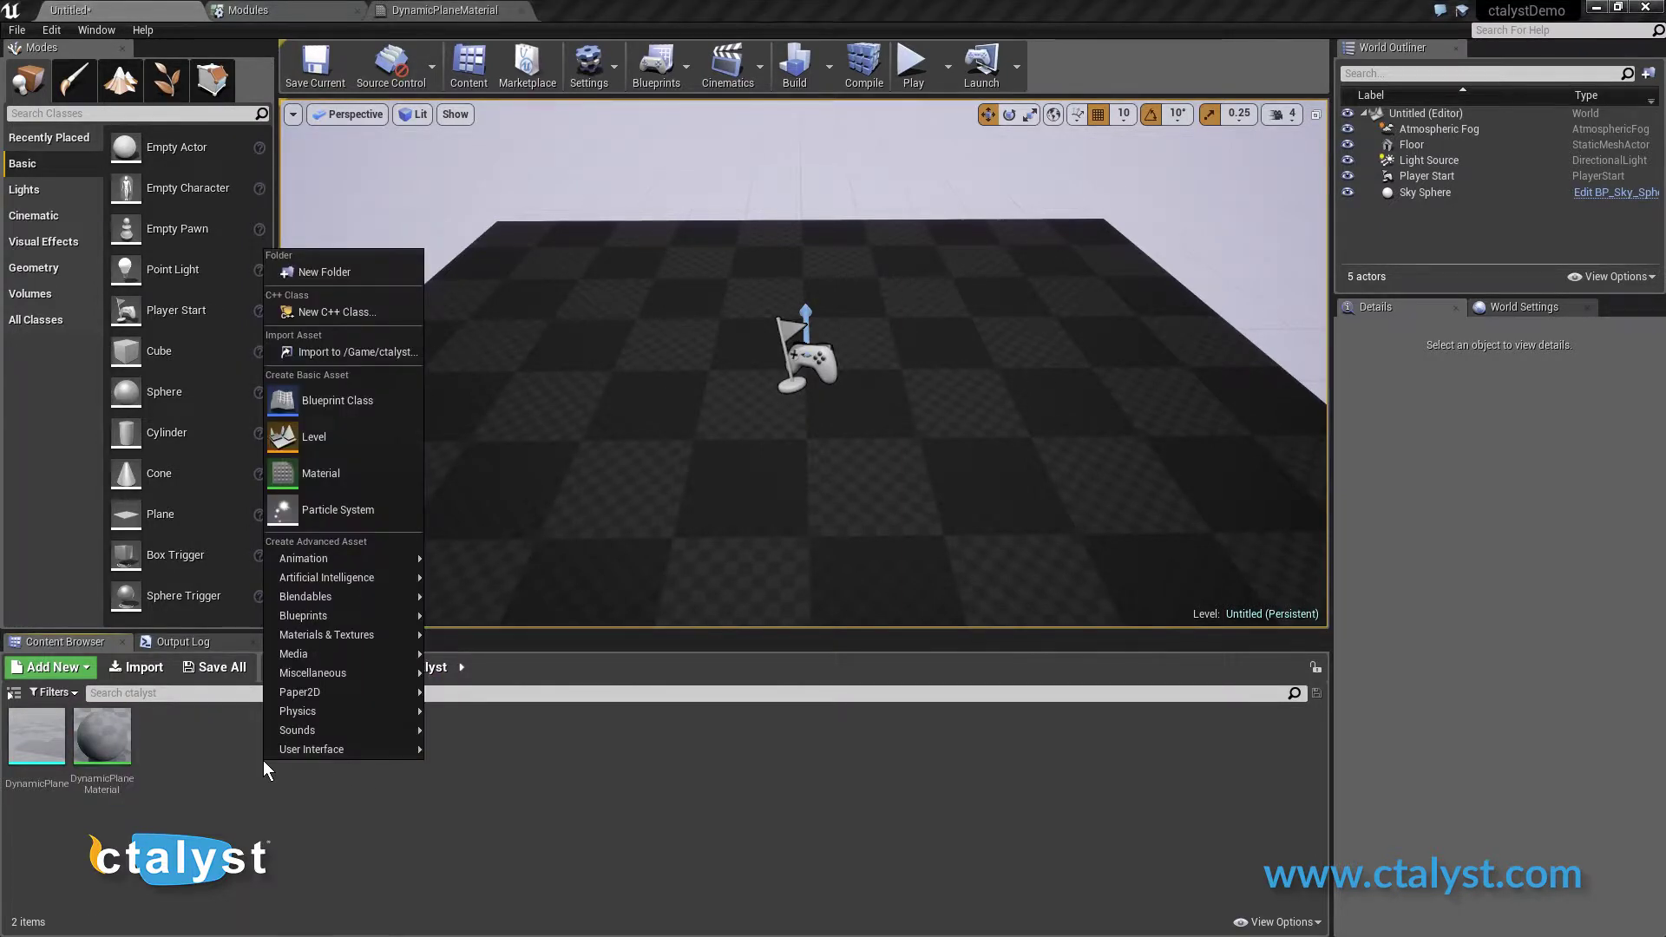
{"action": "left_click", "coordinate": [342, 352]}
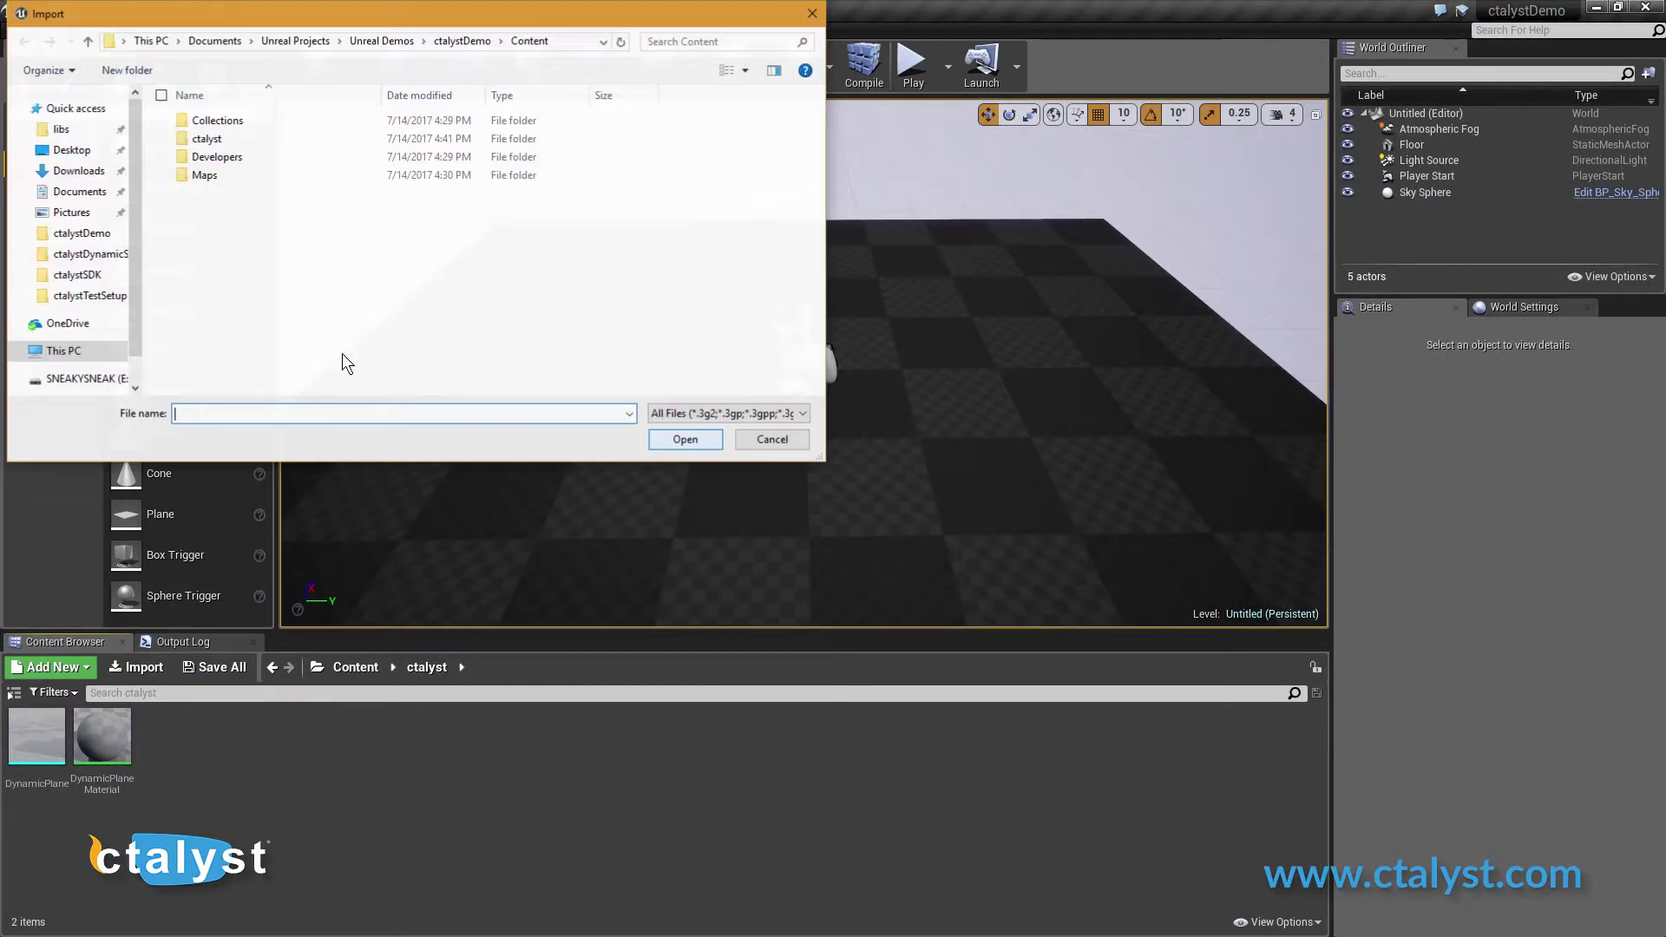
{"action": "left_click", "coordinate": [73, 212]}
{"action": "left_click", "coordinate": [500, 164]}
{"action": "double_click", "coordinate": [501, 165]}
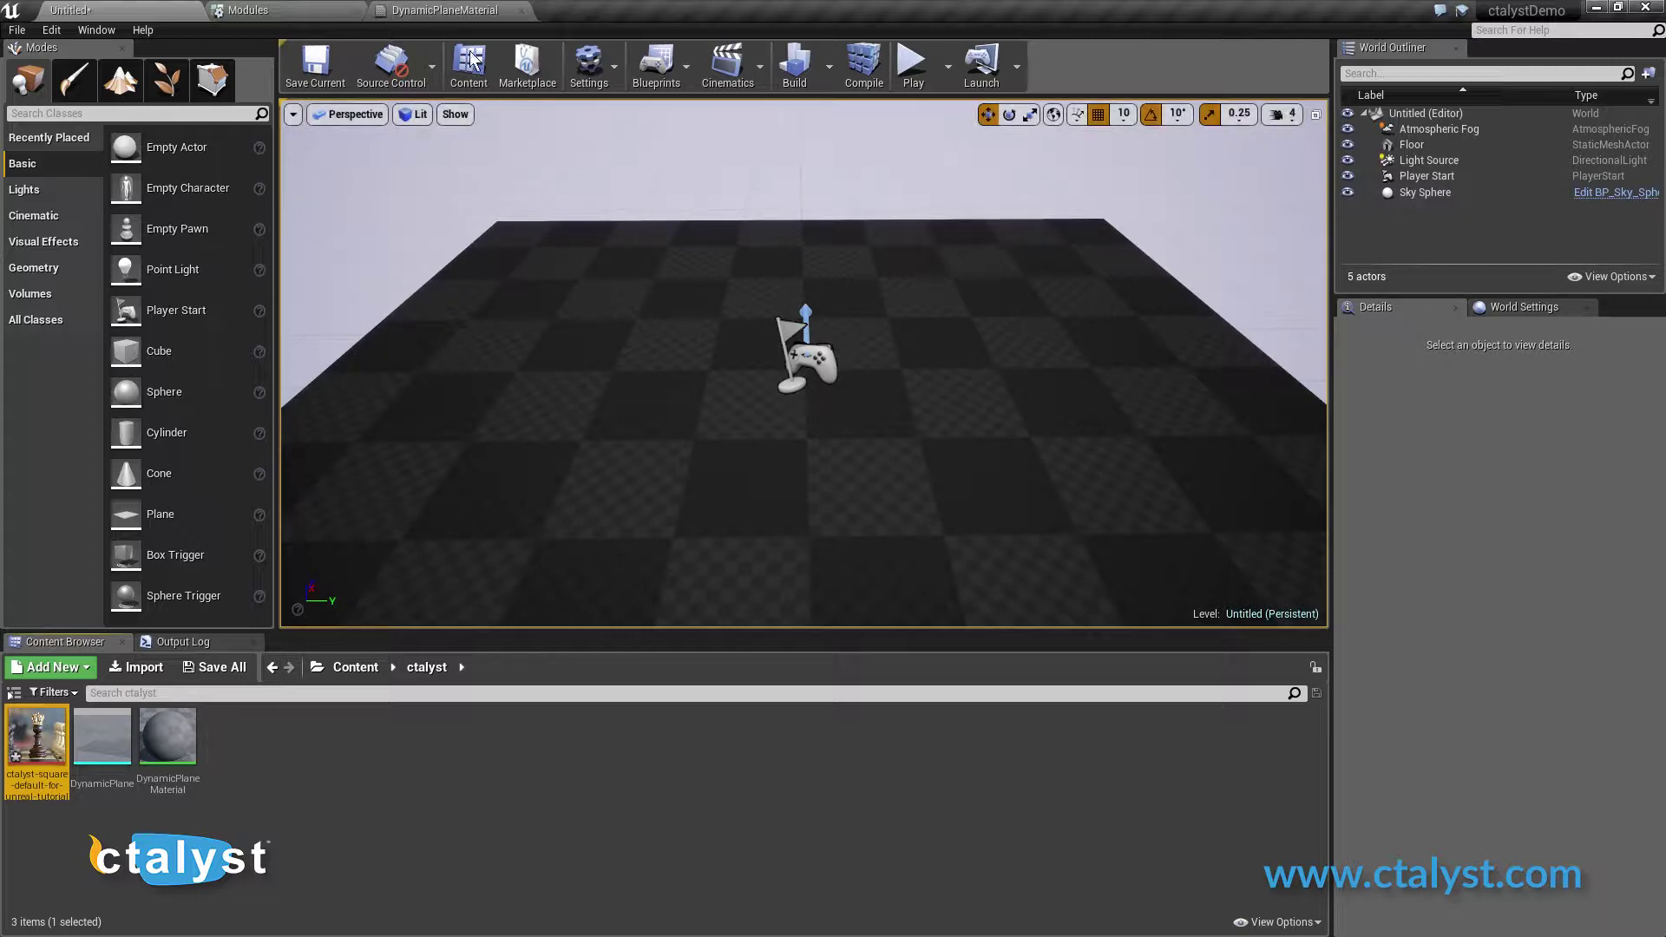
Assign the imported ctalyst-square image as the ctalystTexture node's texture, save the material and close its editor.
{"action": "left_click", "coordinate": [453, 12]}
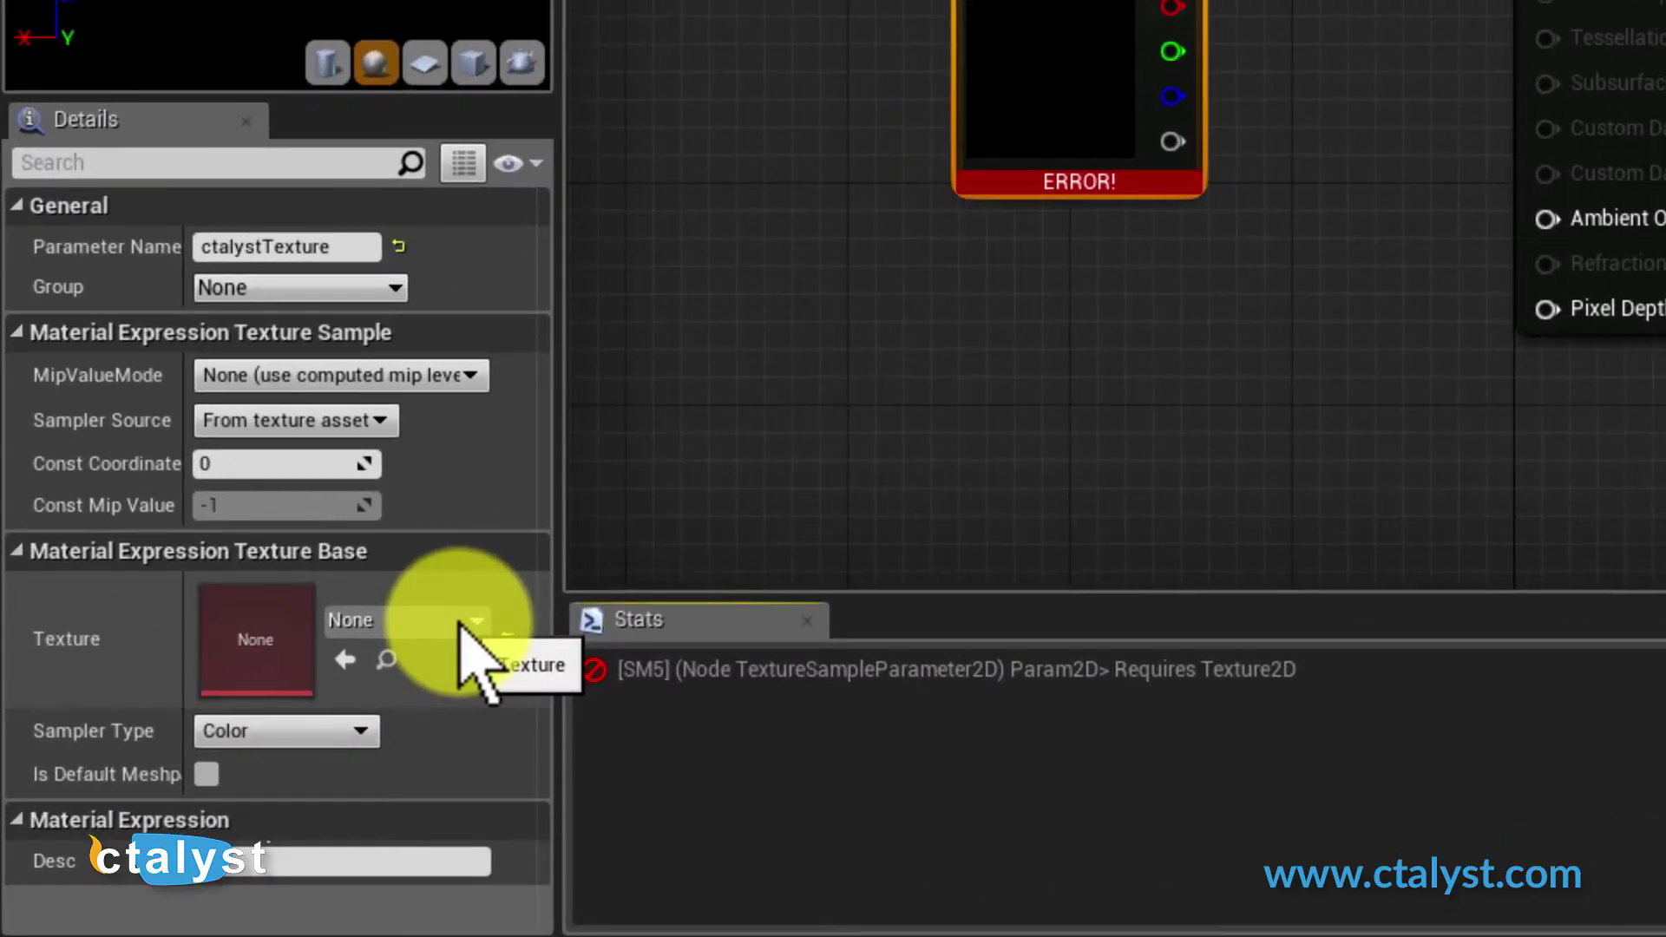
{"action": "left_click", "coordinate": [230, 780]}
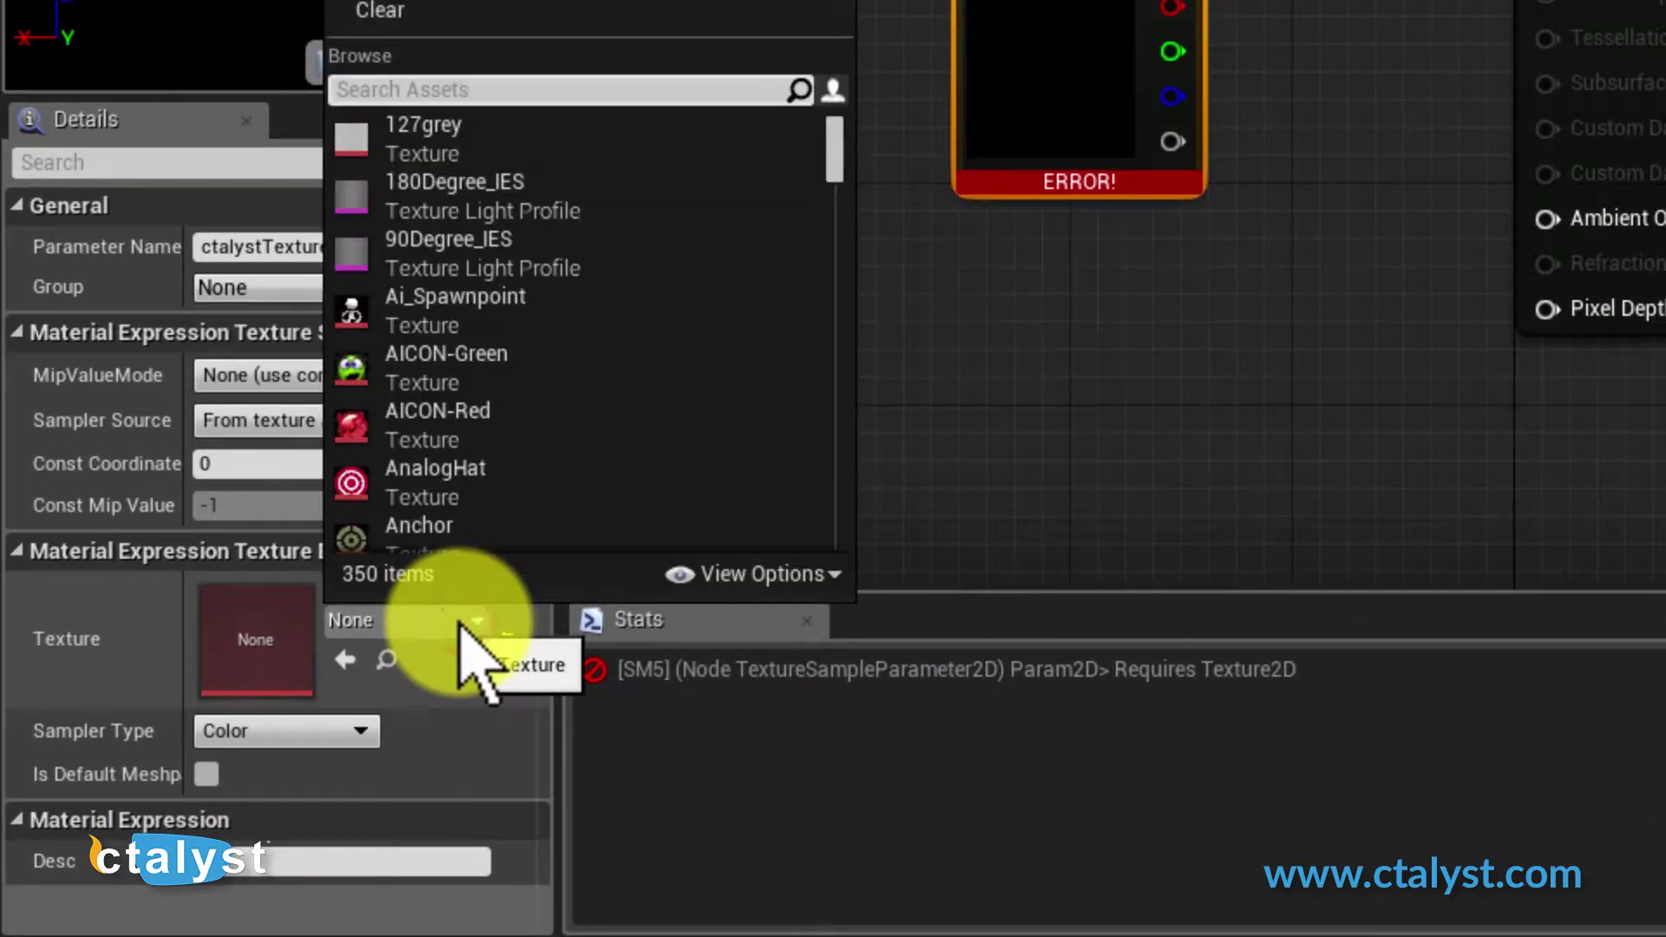
{"action": "type", "text": "cta"}
{"action": "left_click", "coordinate": [555, 169]}
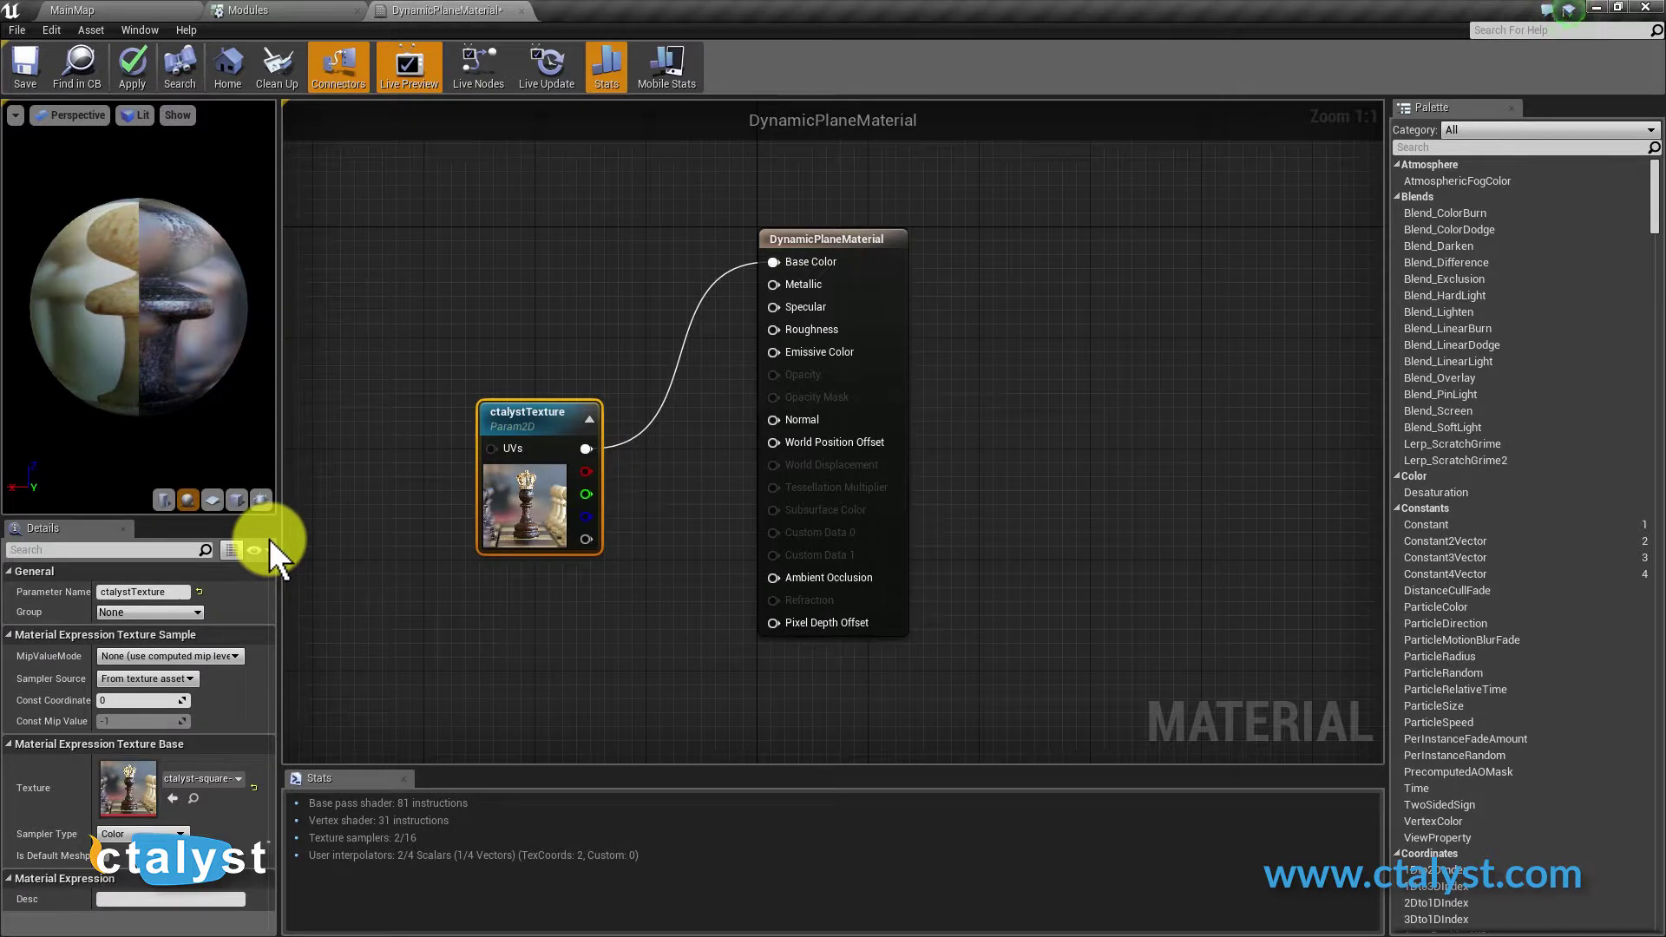
{"action": "left_click", "coordinate": [15, 66]}
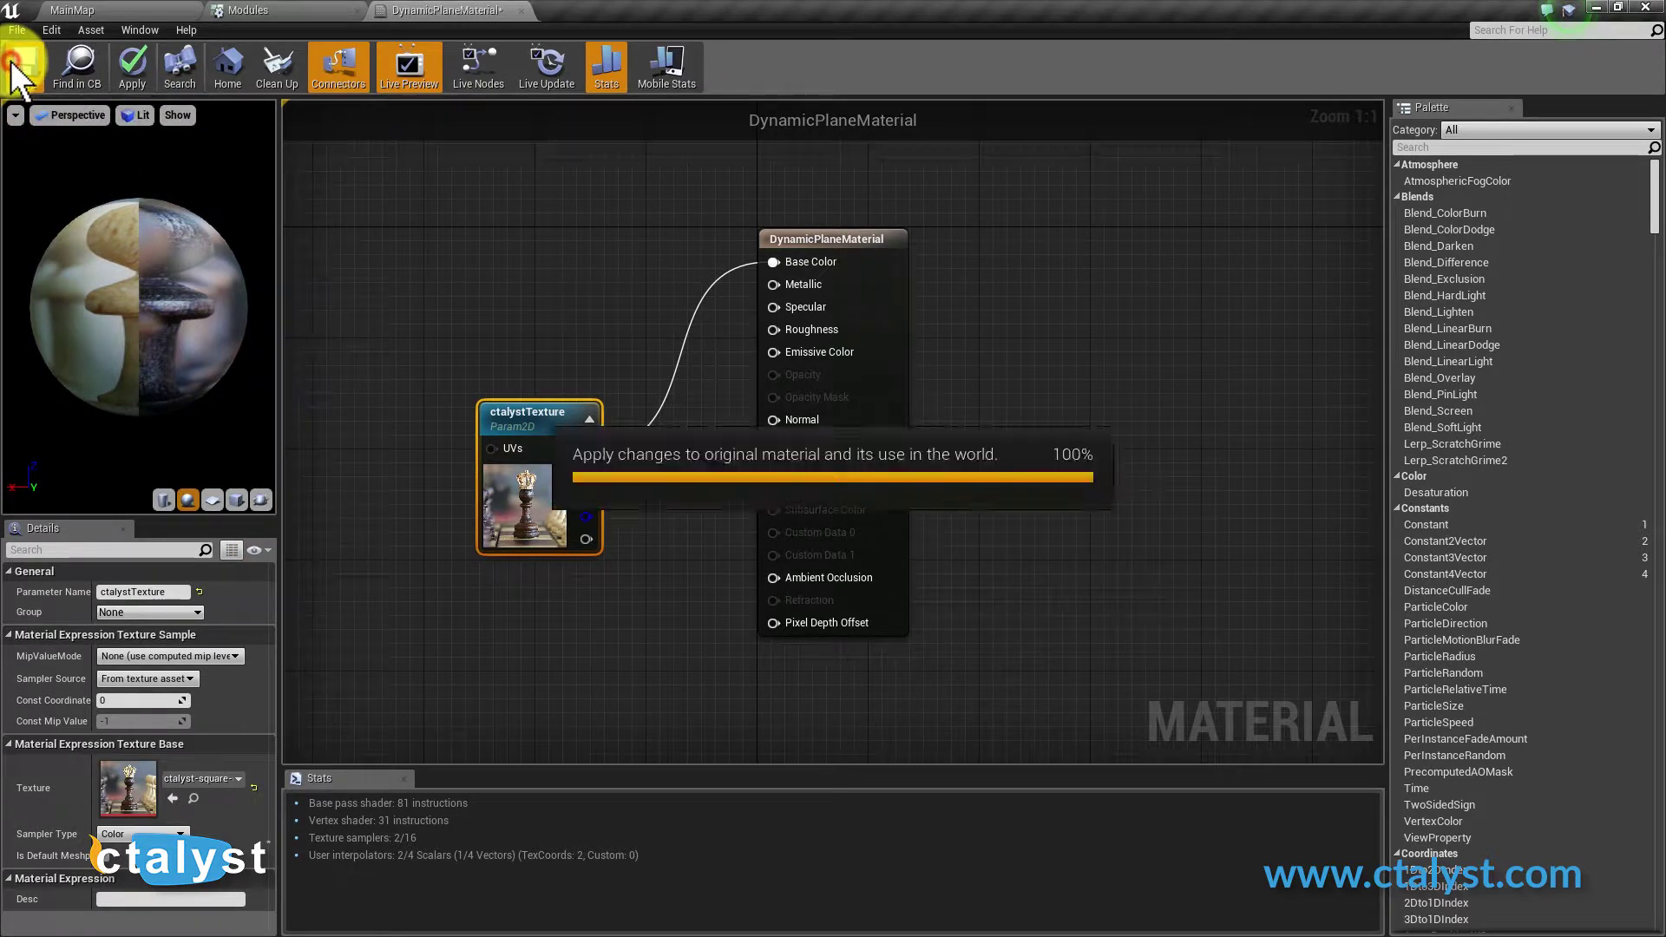
{"action": "left_click", "coordinate": [521, 10]}
{"action": "left_click", "coordinate": [148, 10]}
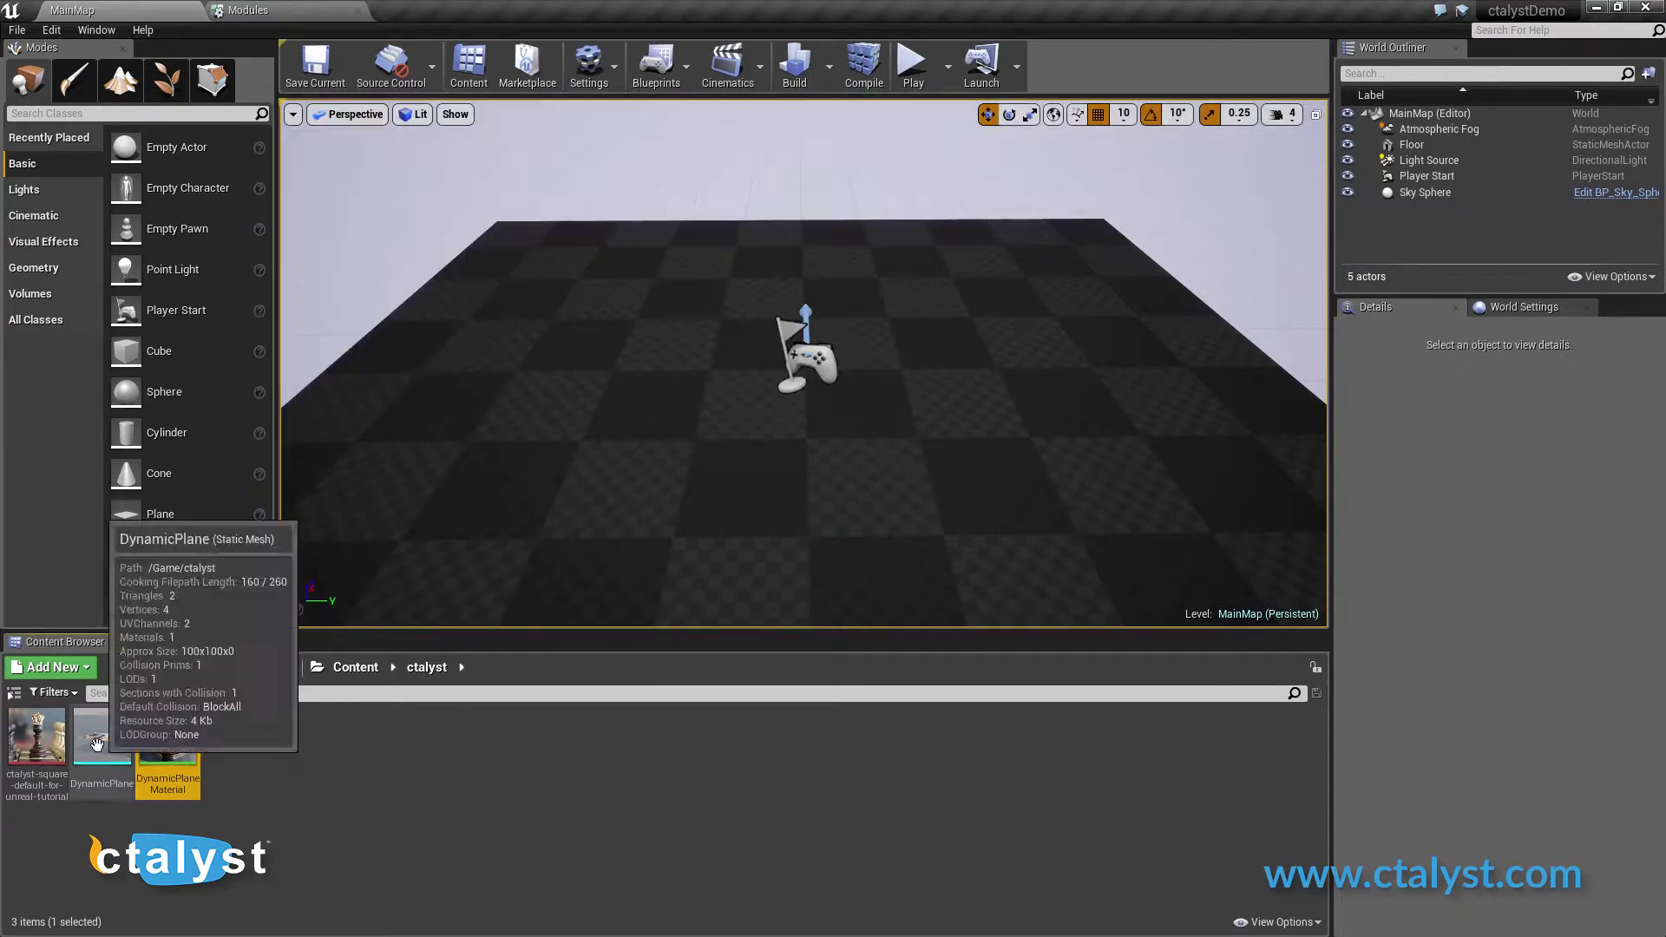
Place DynamicPlane in the level, rotate it upright to face the Player Start and move it to about X 360, Y 30, Z 70.
{"action": "left_click_drag", "start_coordinate": [97, 744], "coordinate": [764, 278]}
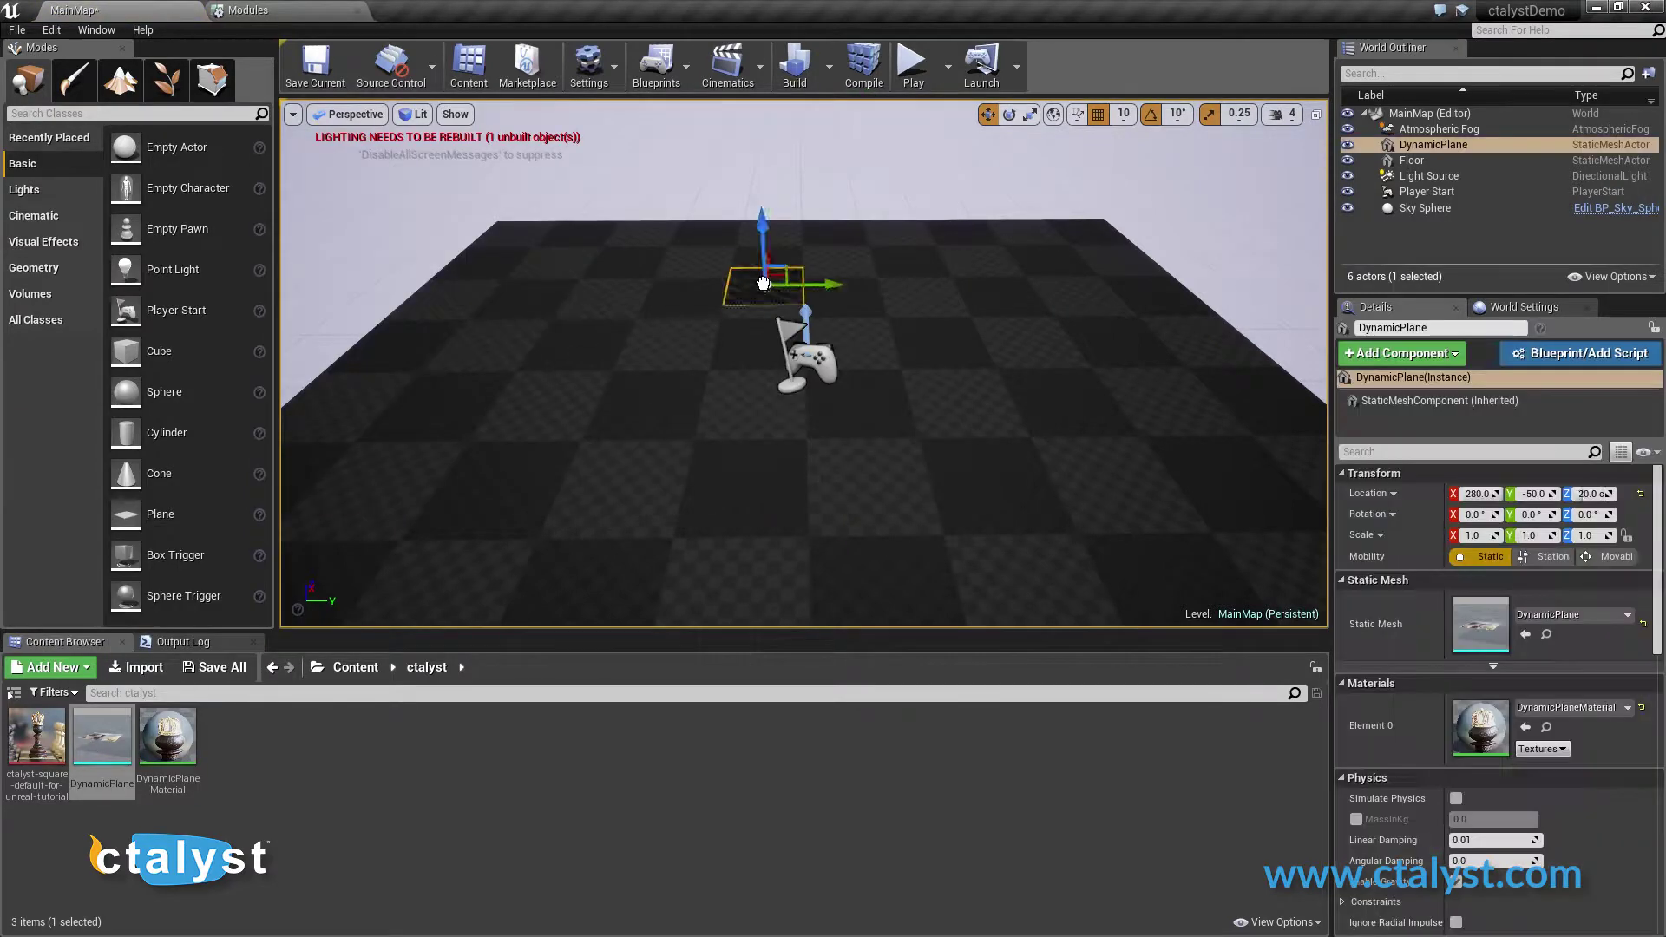
{"action": "key", "text": "e"}
{"action": "left_click_drag", "start_coordinate": [868, 287], "coordinate": [893, 251]}
{"action": "key", "text": "w"}
{"action": "left_click_drag", "start_coordinate": [763, 256], "coordinate": [815, 208]}
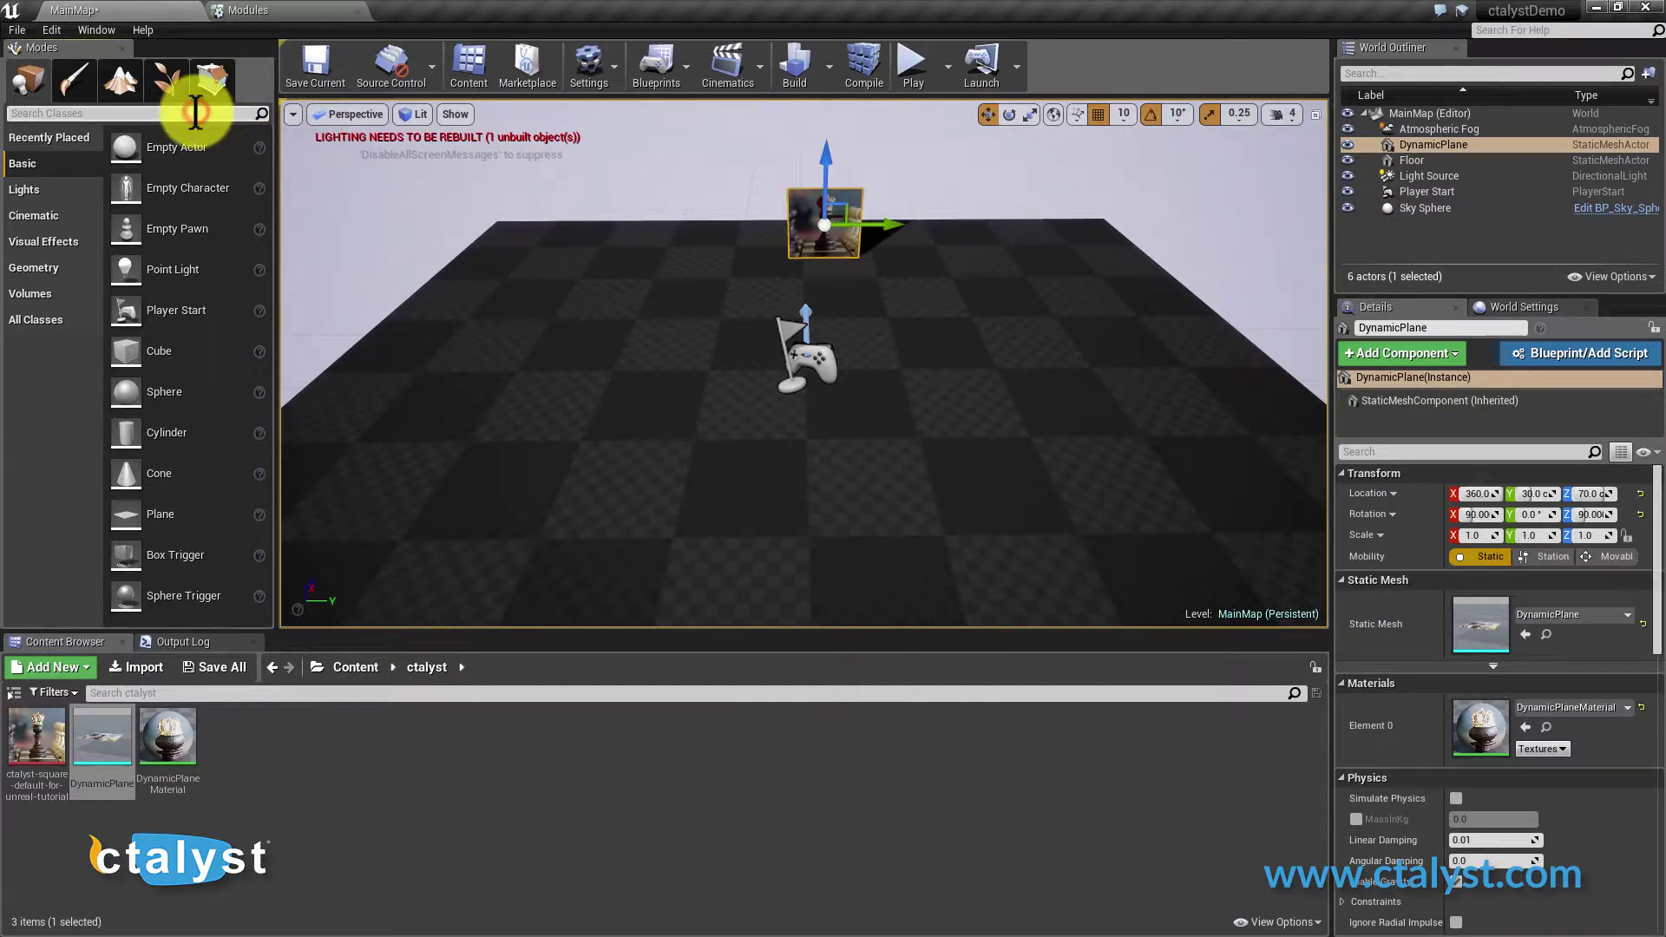
Find the SDK actor class, place an instance in the level and rename it ctalystSDK.
{"action": "type", "text": "sdk"}
{"action": "left_click_drag", "start_coordinate": [52, 148], "coordinate": [717, 408]}
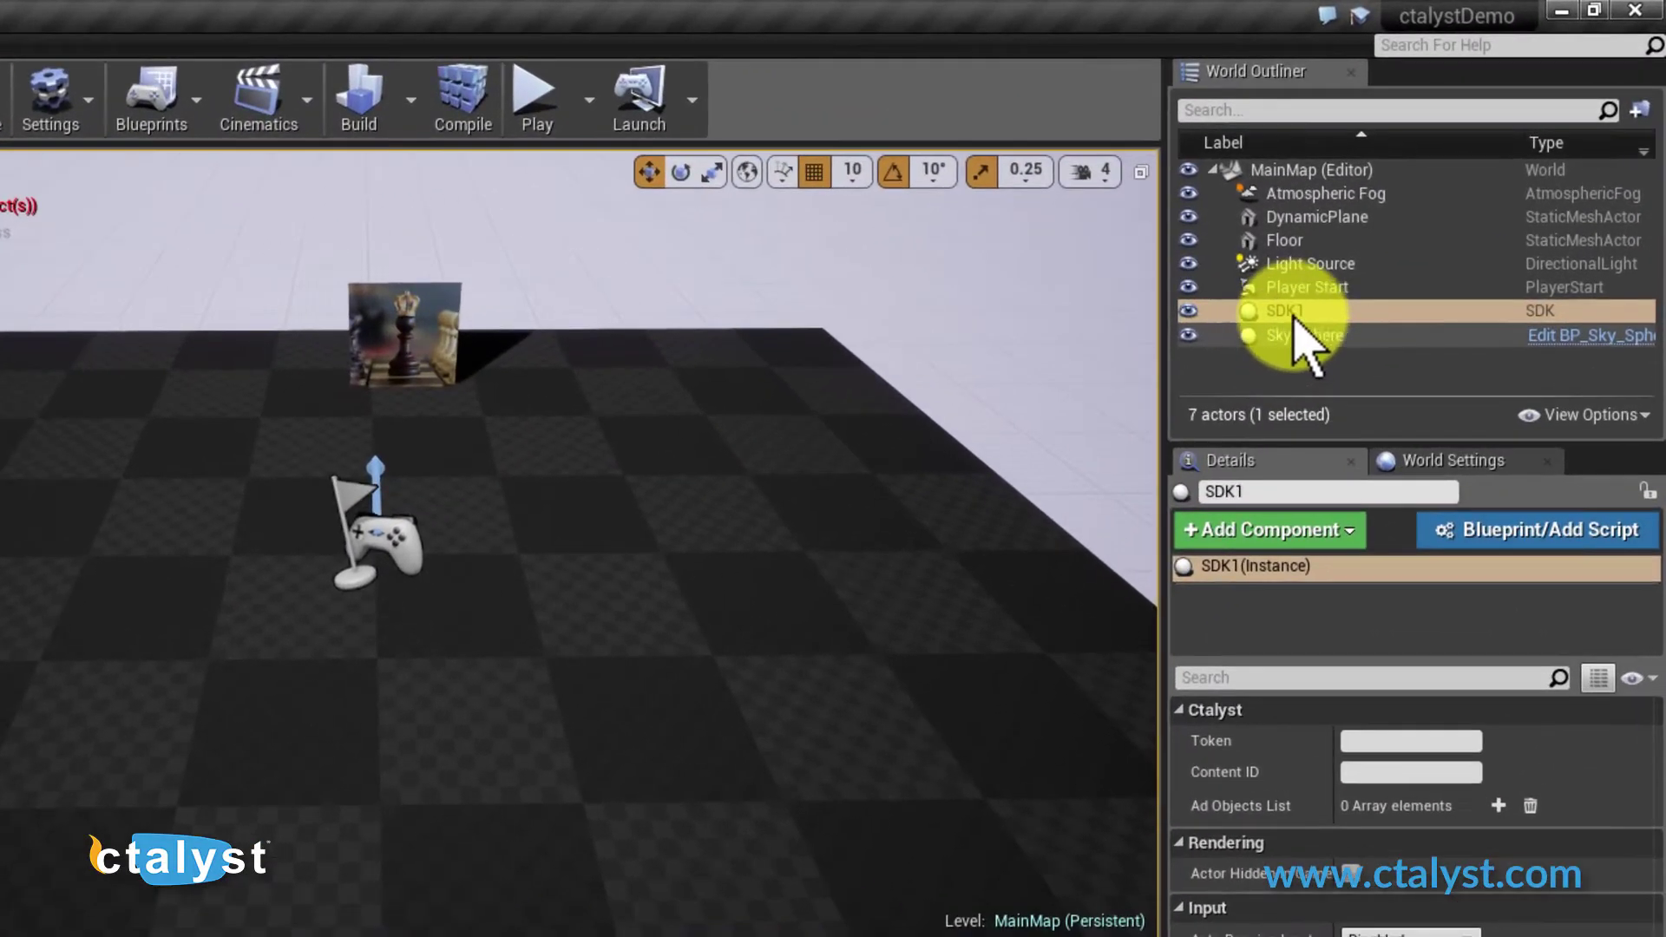
{"action": "left_click", "coordinate": [1420, 209]}
{"action": "type", "text": "ctalystSD"}
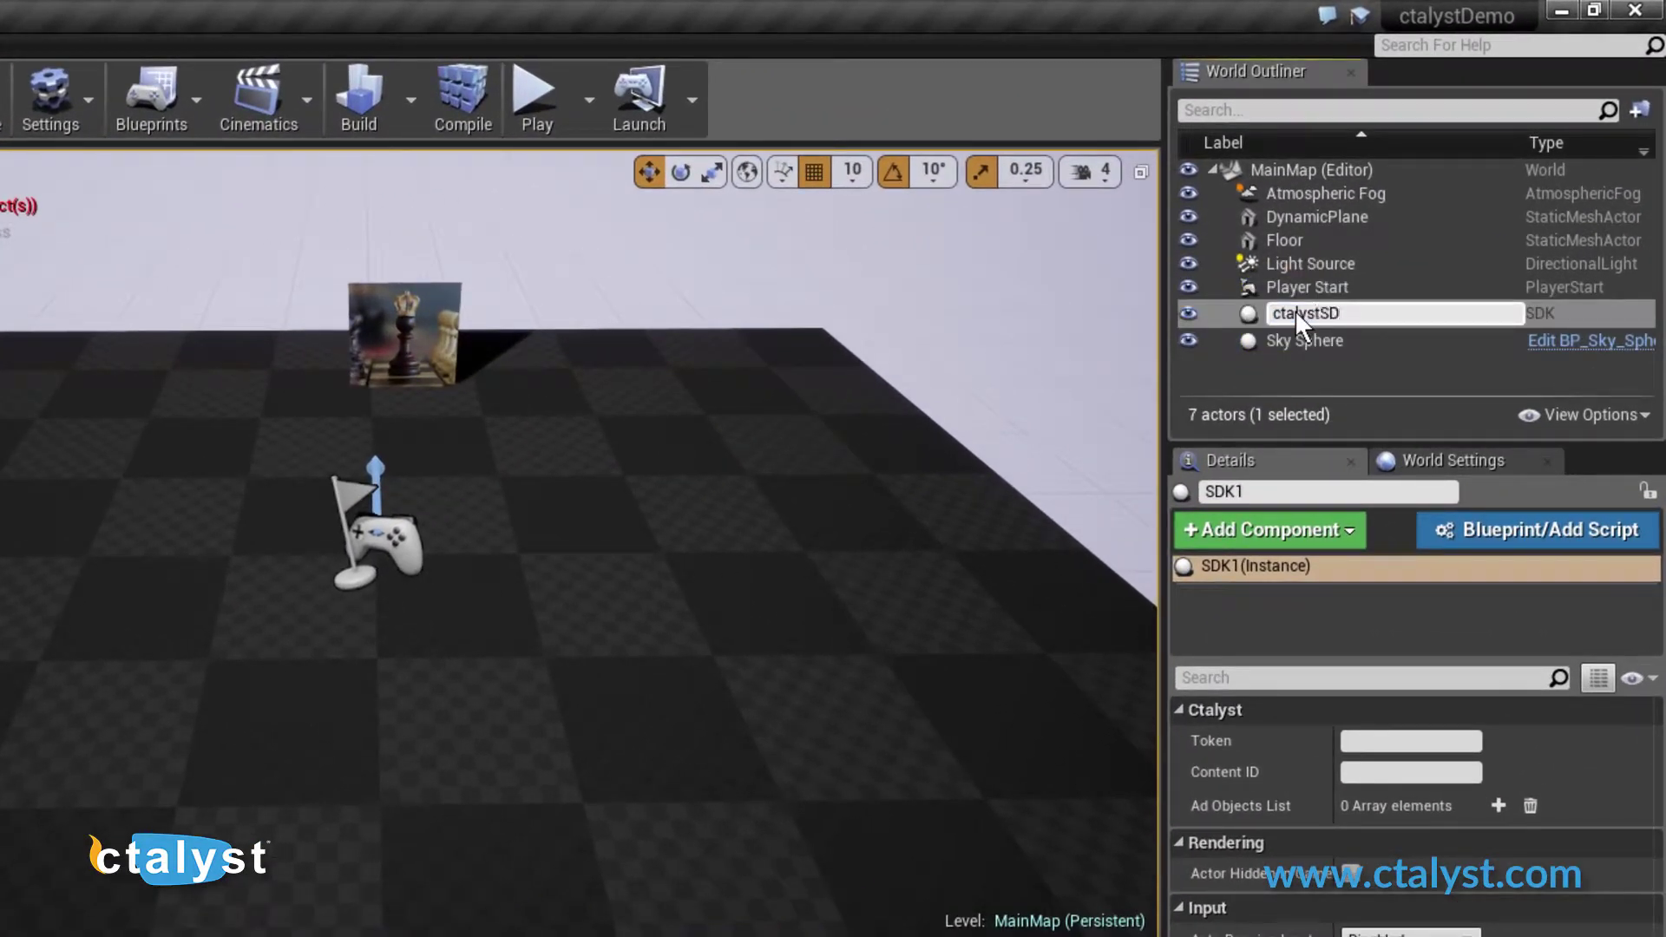
{"action": "type", "text": "K"}
{"action": "key", "text": "Return"}
Paste the account token and the content ID into the ctalystSDK actor's Token and Content ID properties.
{"action": "left_click", "coordinate": [1392, 741]}
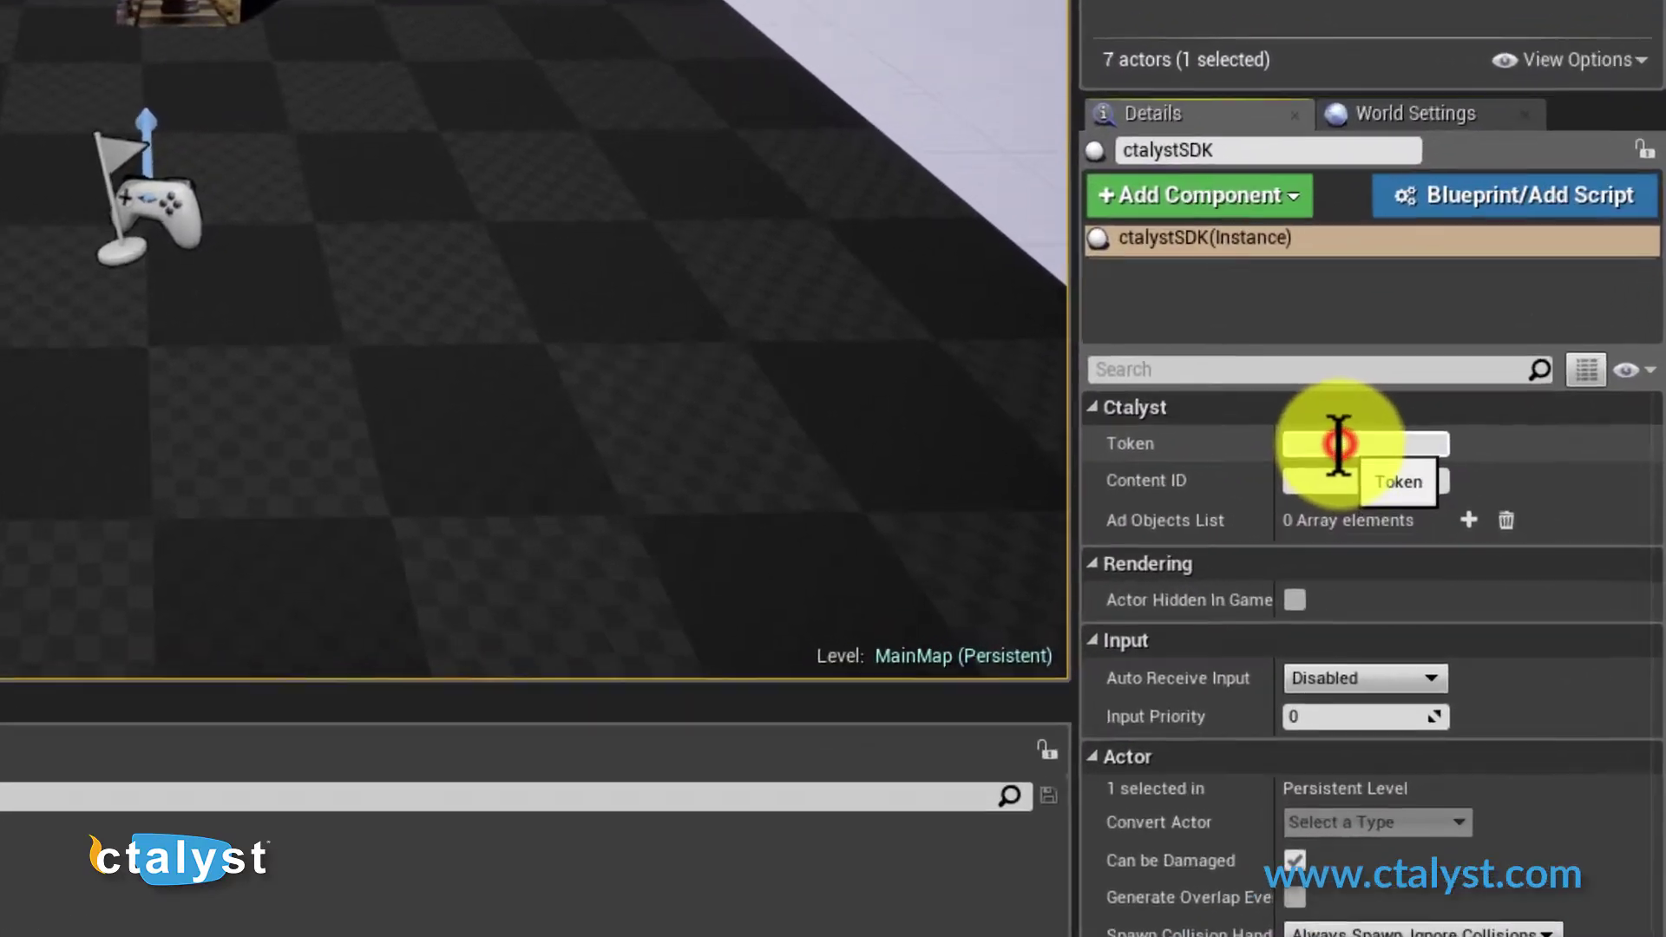
{"action": "right_click", "coordinate": [1401, 477]}
{"action": "left_click", "coordinate": [1473, 588]}
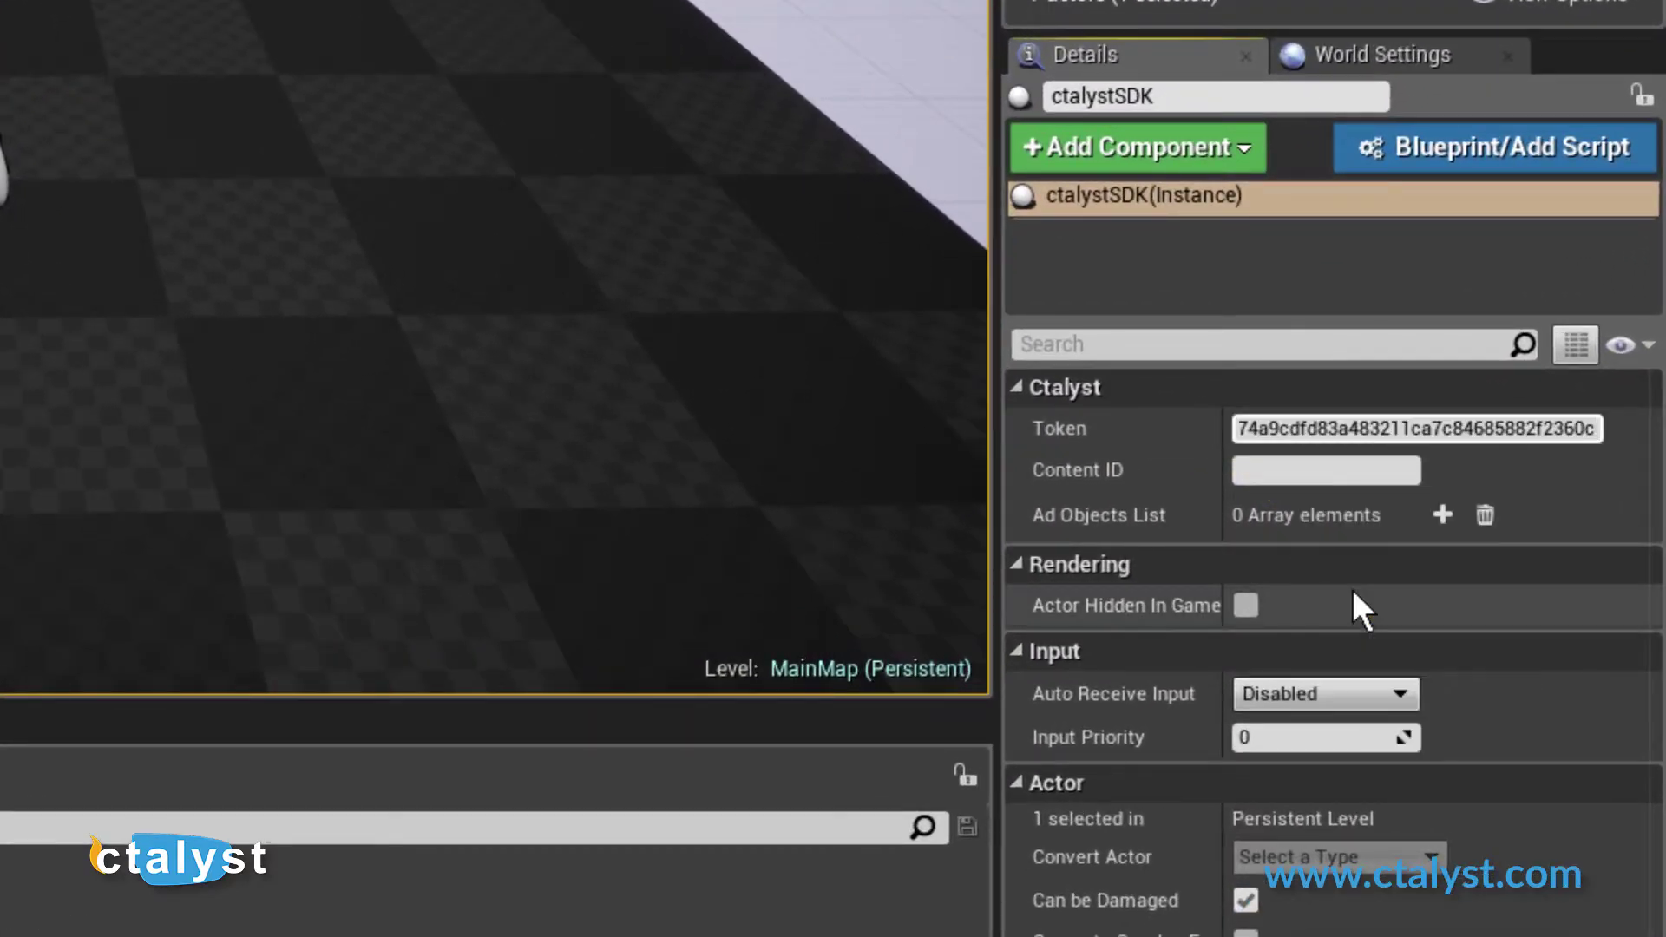
{"action": "left_click", "coordinate": [1271, 468]}
{"action": "key", "text": "ctrl+v"}
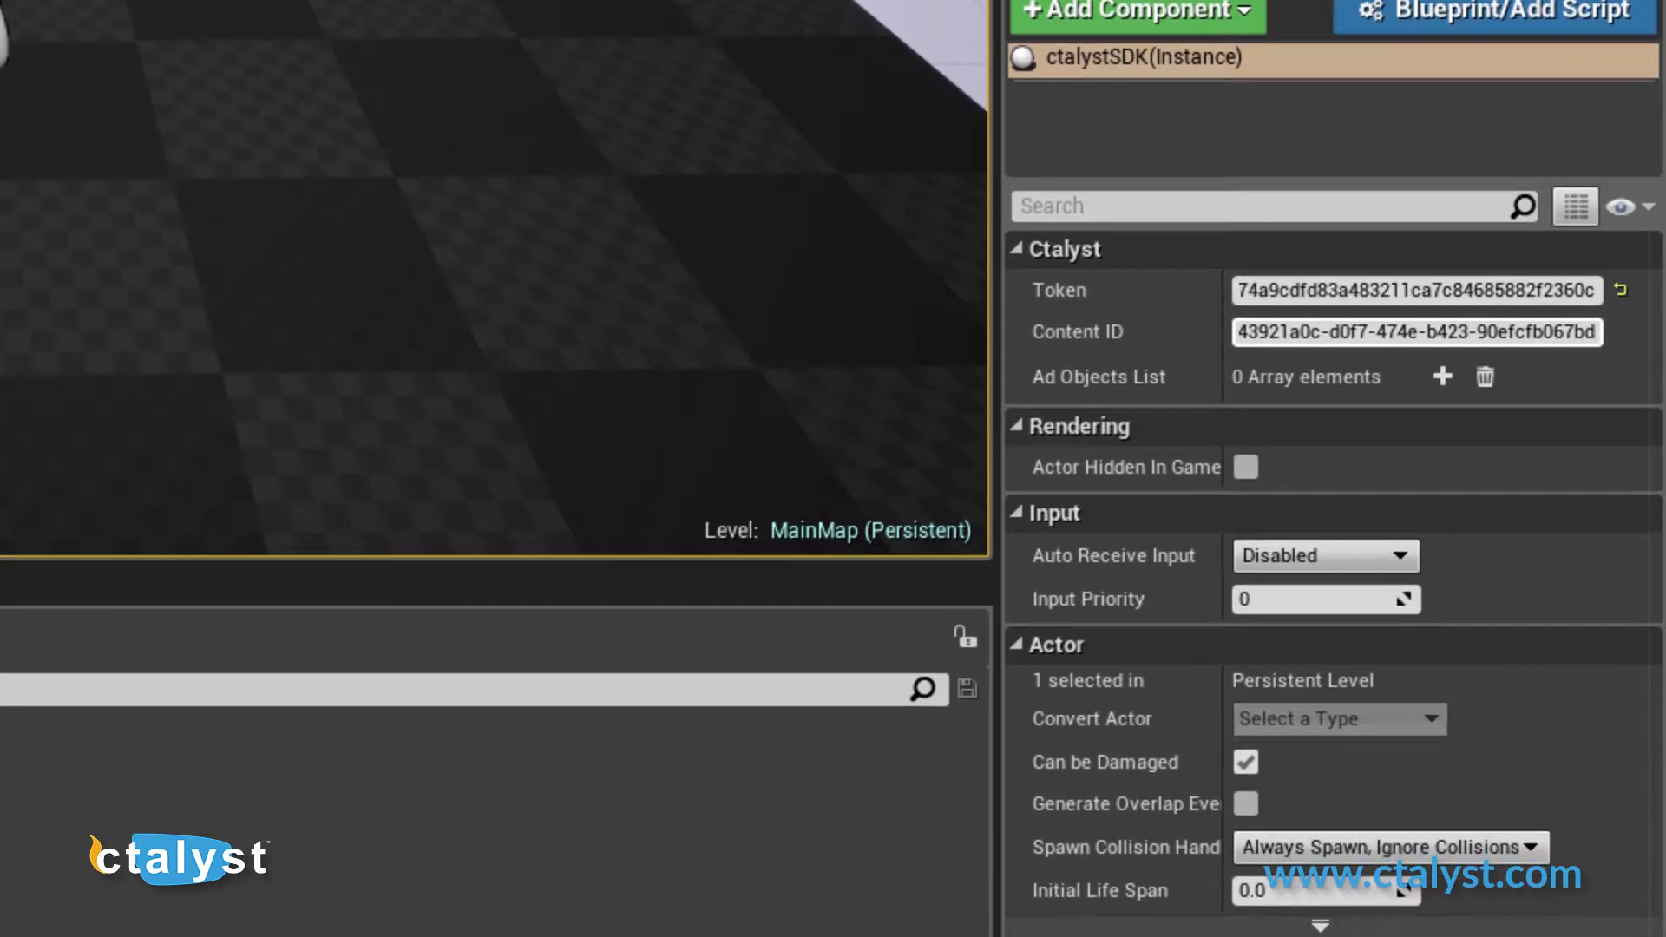
Add an element to ctalystSDK's Ad Objects List and set its Actor to DynamicPlane.
{"action": "left_click", "coordinate": [1442, 375]}
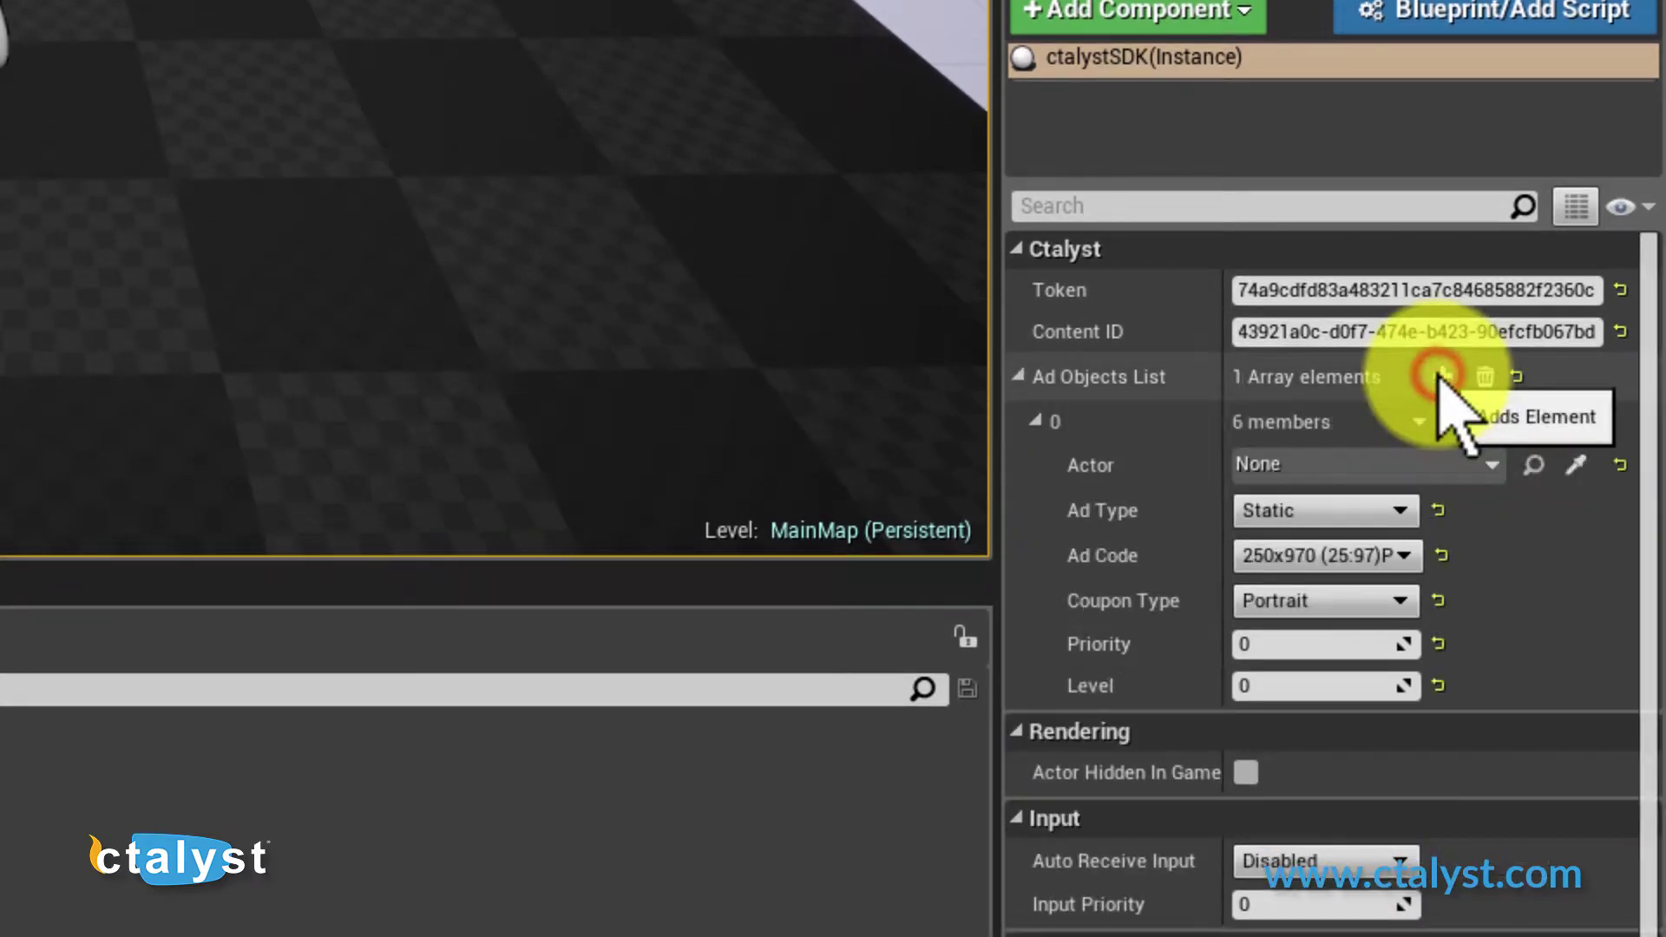
{"action": "left_click", "coordinate": [1438, 475]}
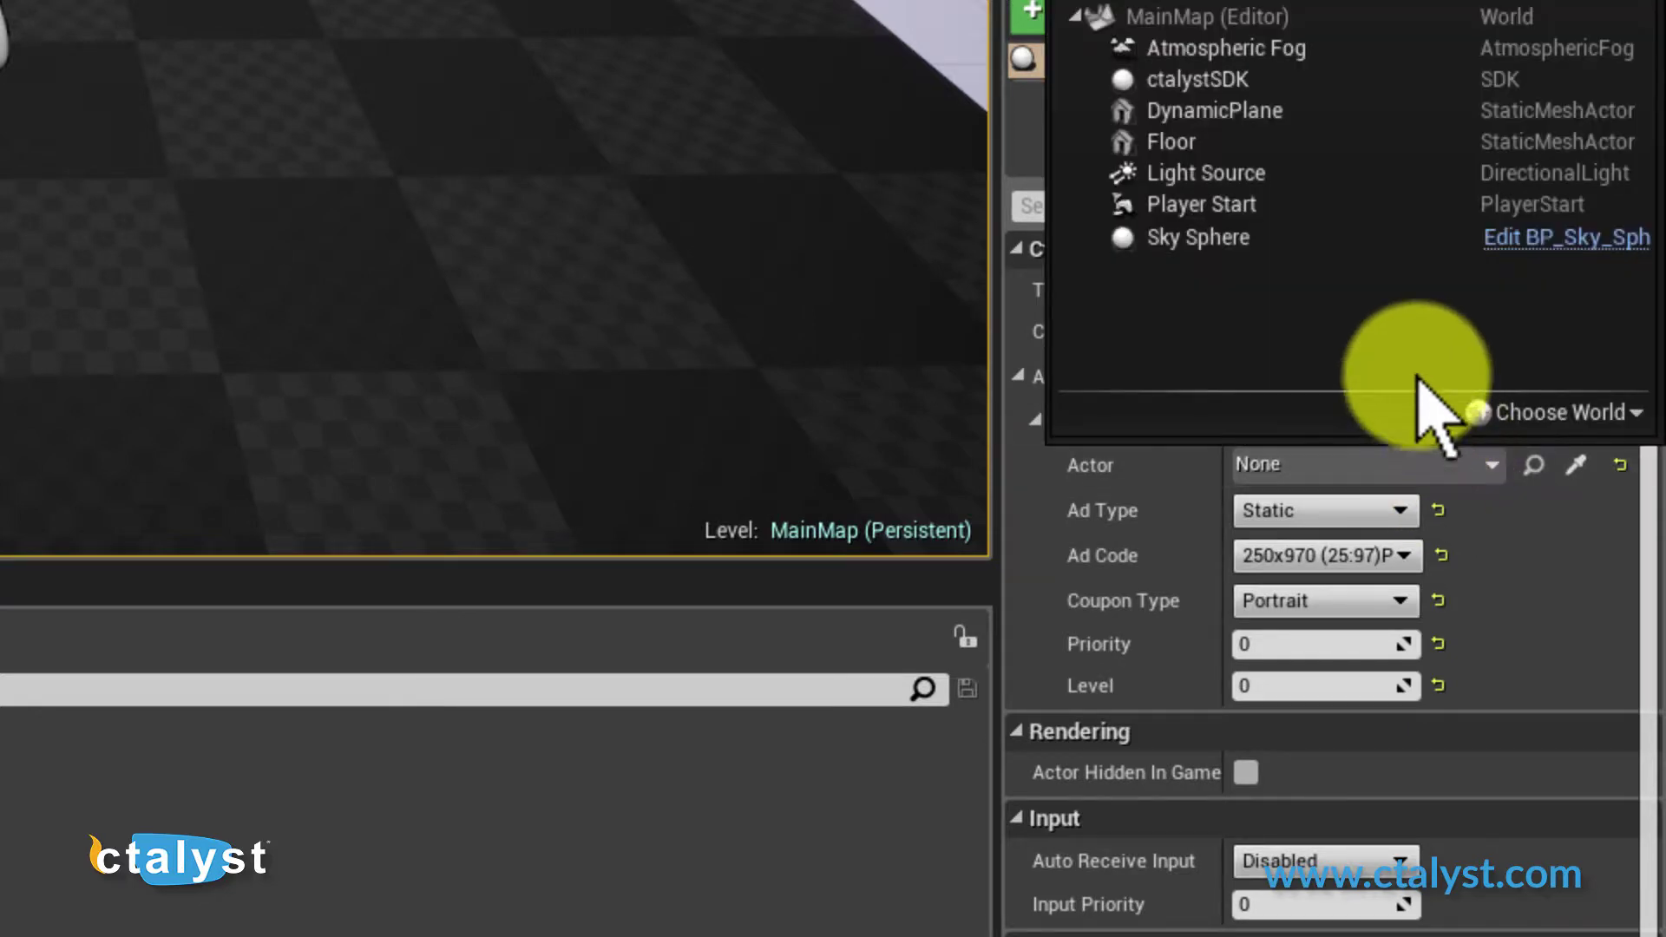
{"action": "left_click", "coordinate": [1286, 109]}
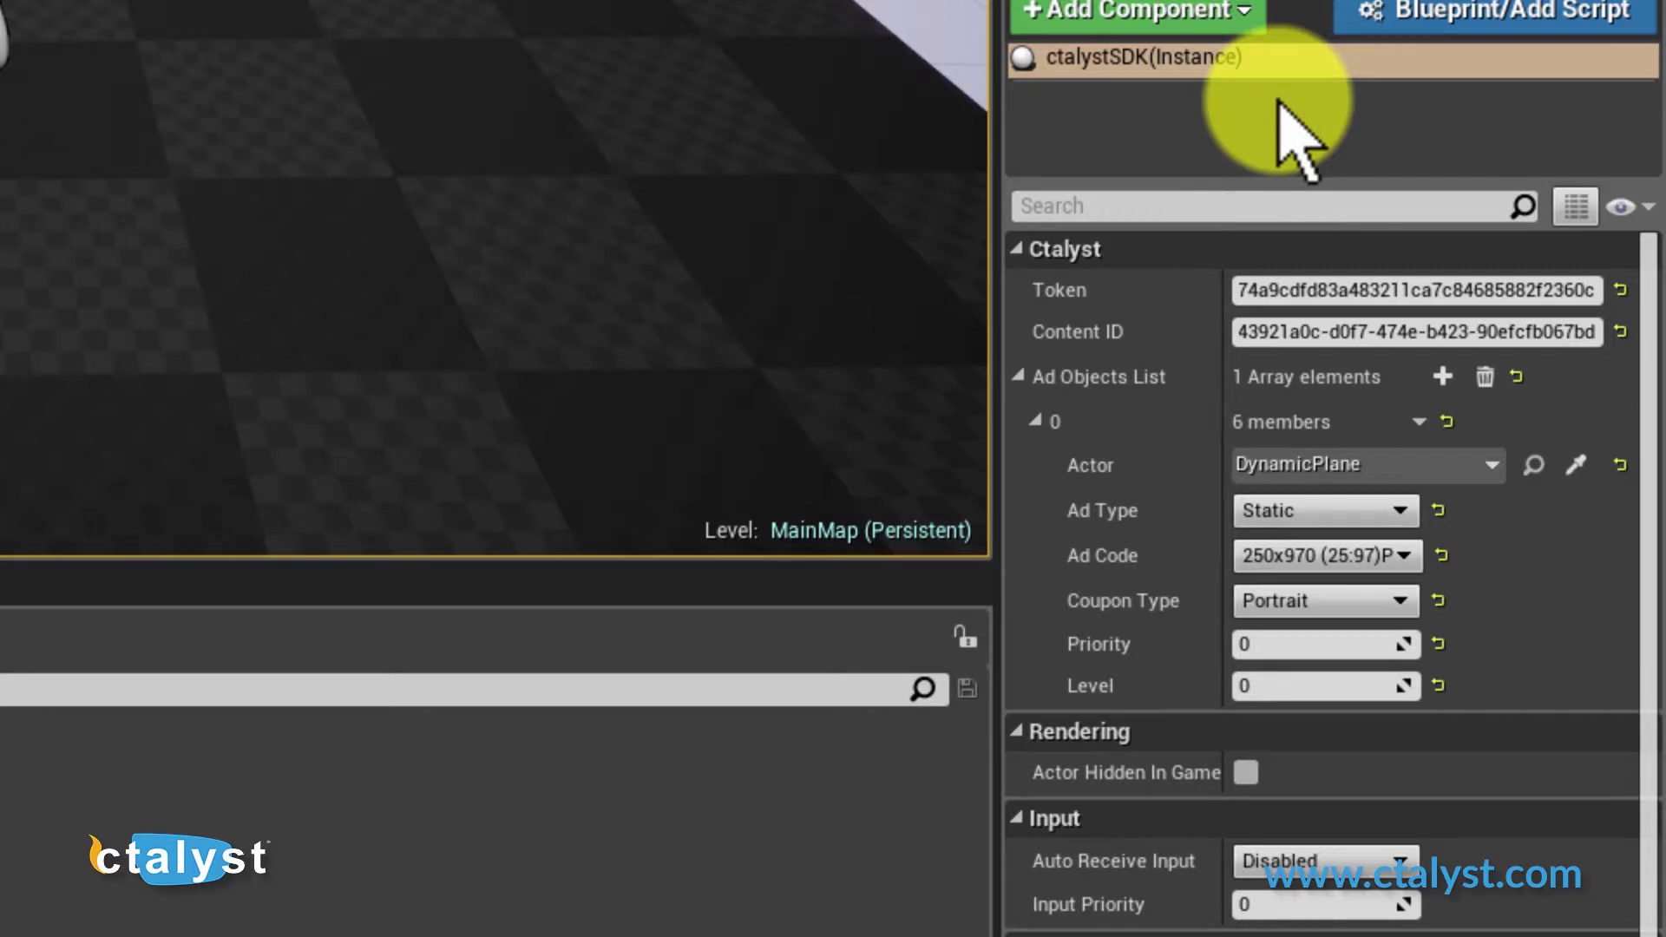
Configure the ad object with Ad Type Dynamic, Ad Code 600x600 (1:1) SQ and Coupon Type Portrait.
{"action": "left_click", "coordinate": [1380, 504]}
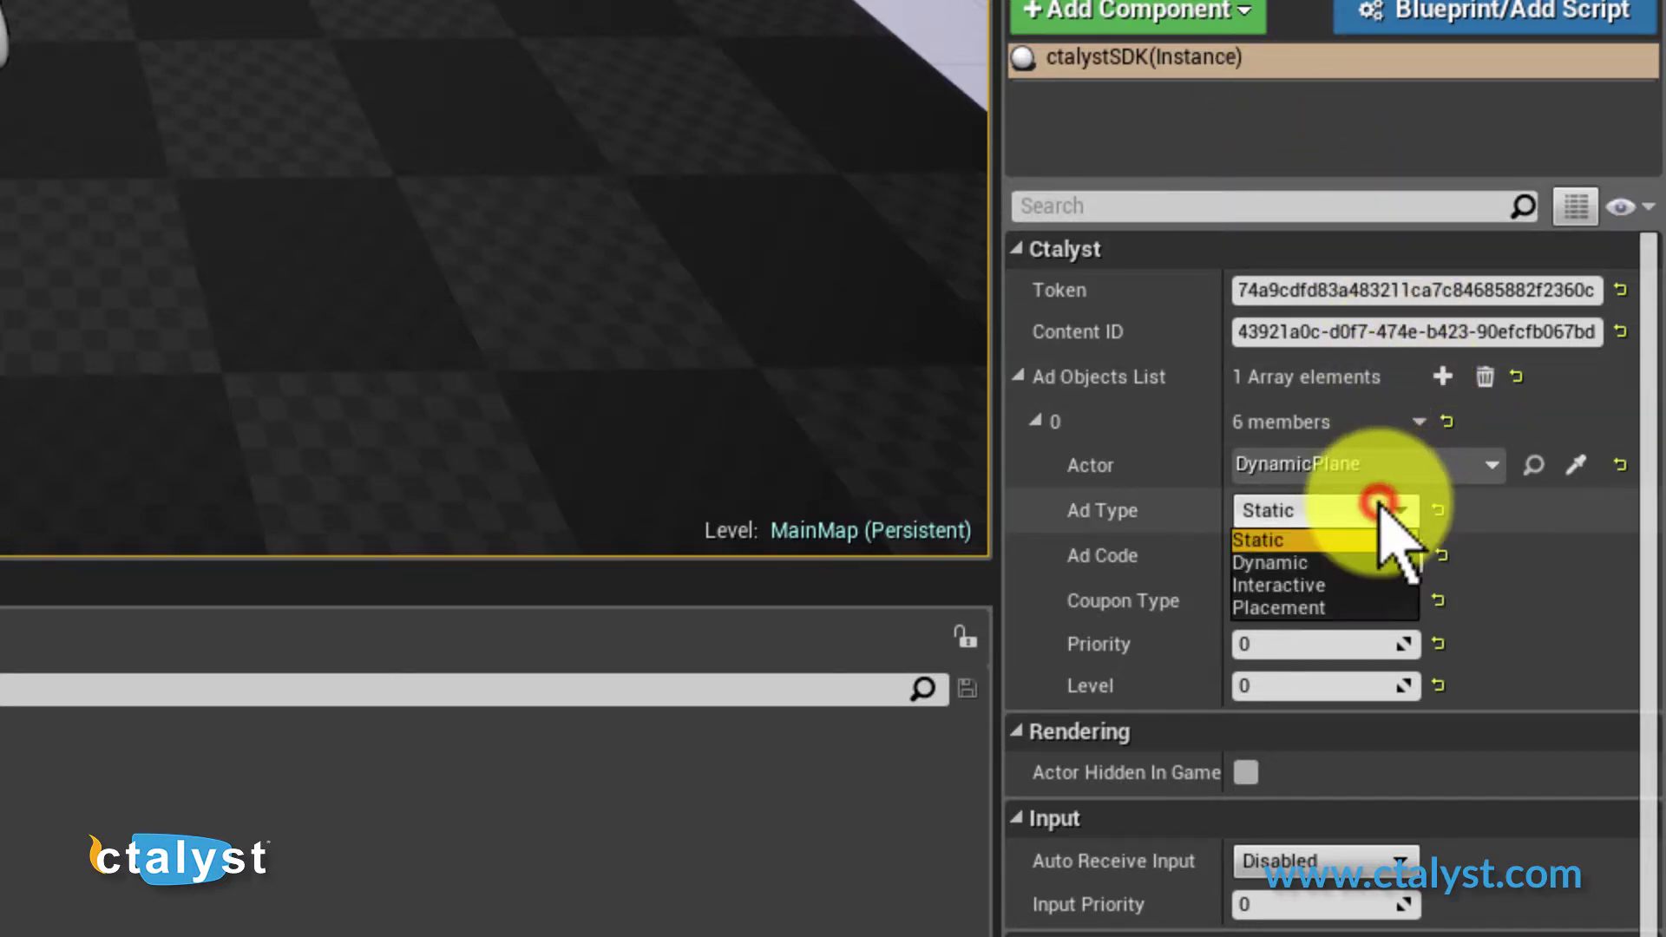
{"action": "left_click", "coordinate": [1351, 562]}
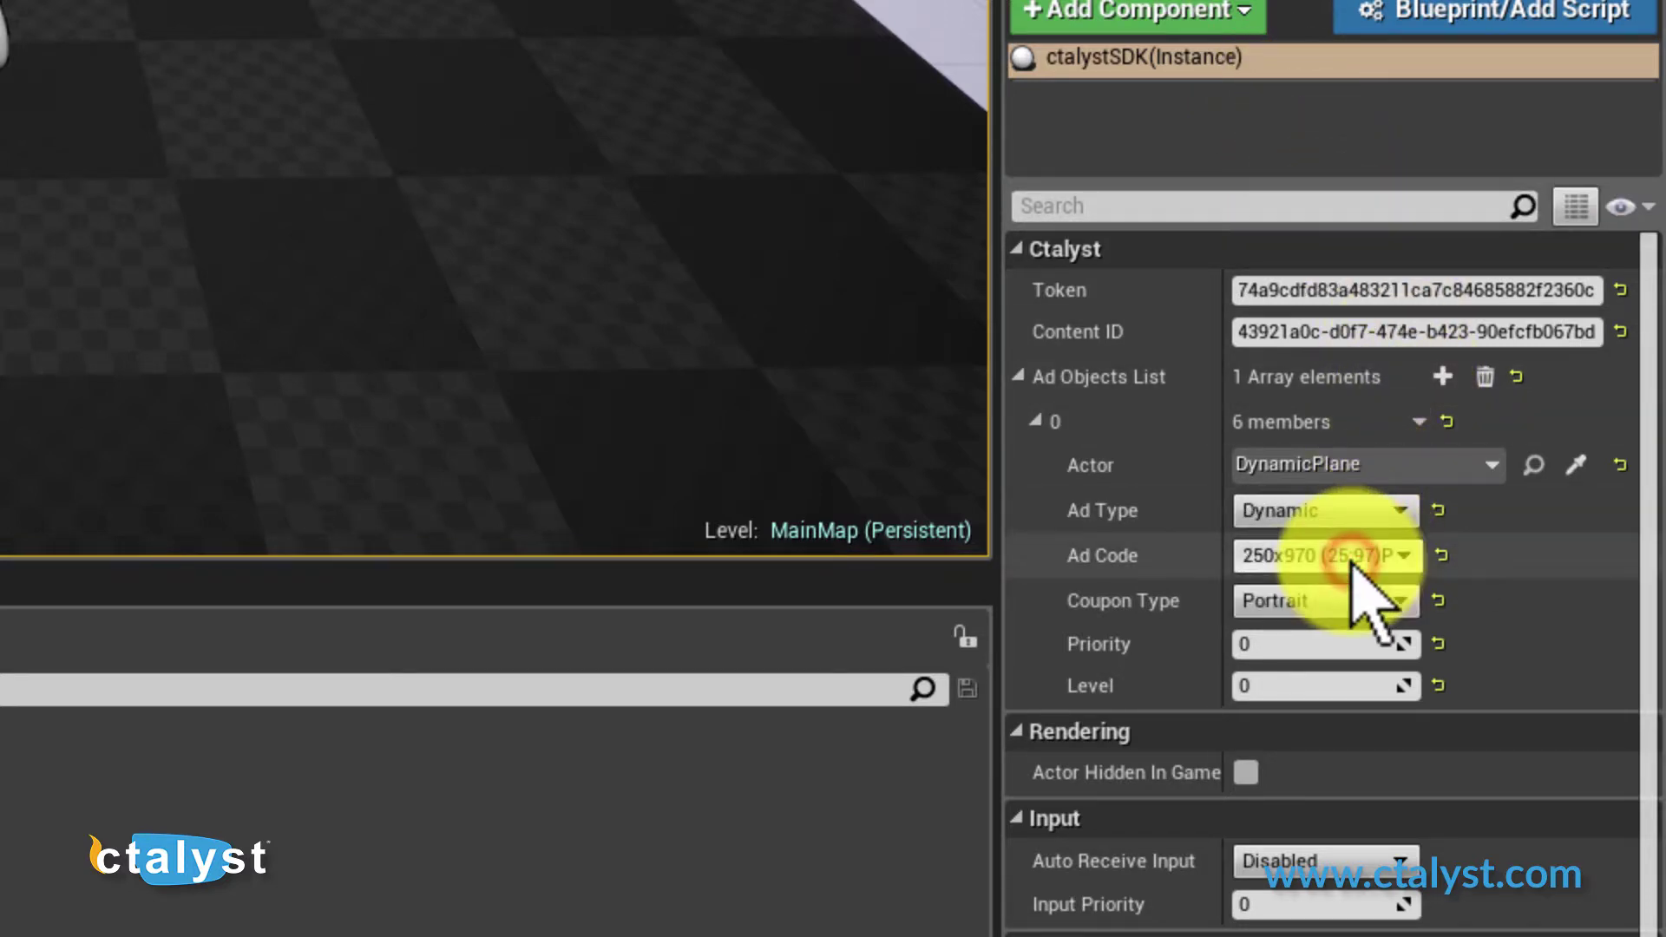
{"action": "left_click", "coordinate": [1351, 559]}
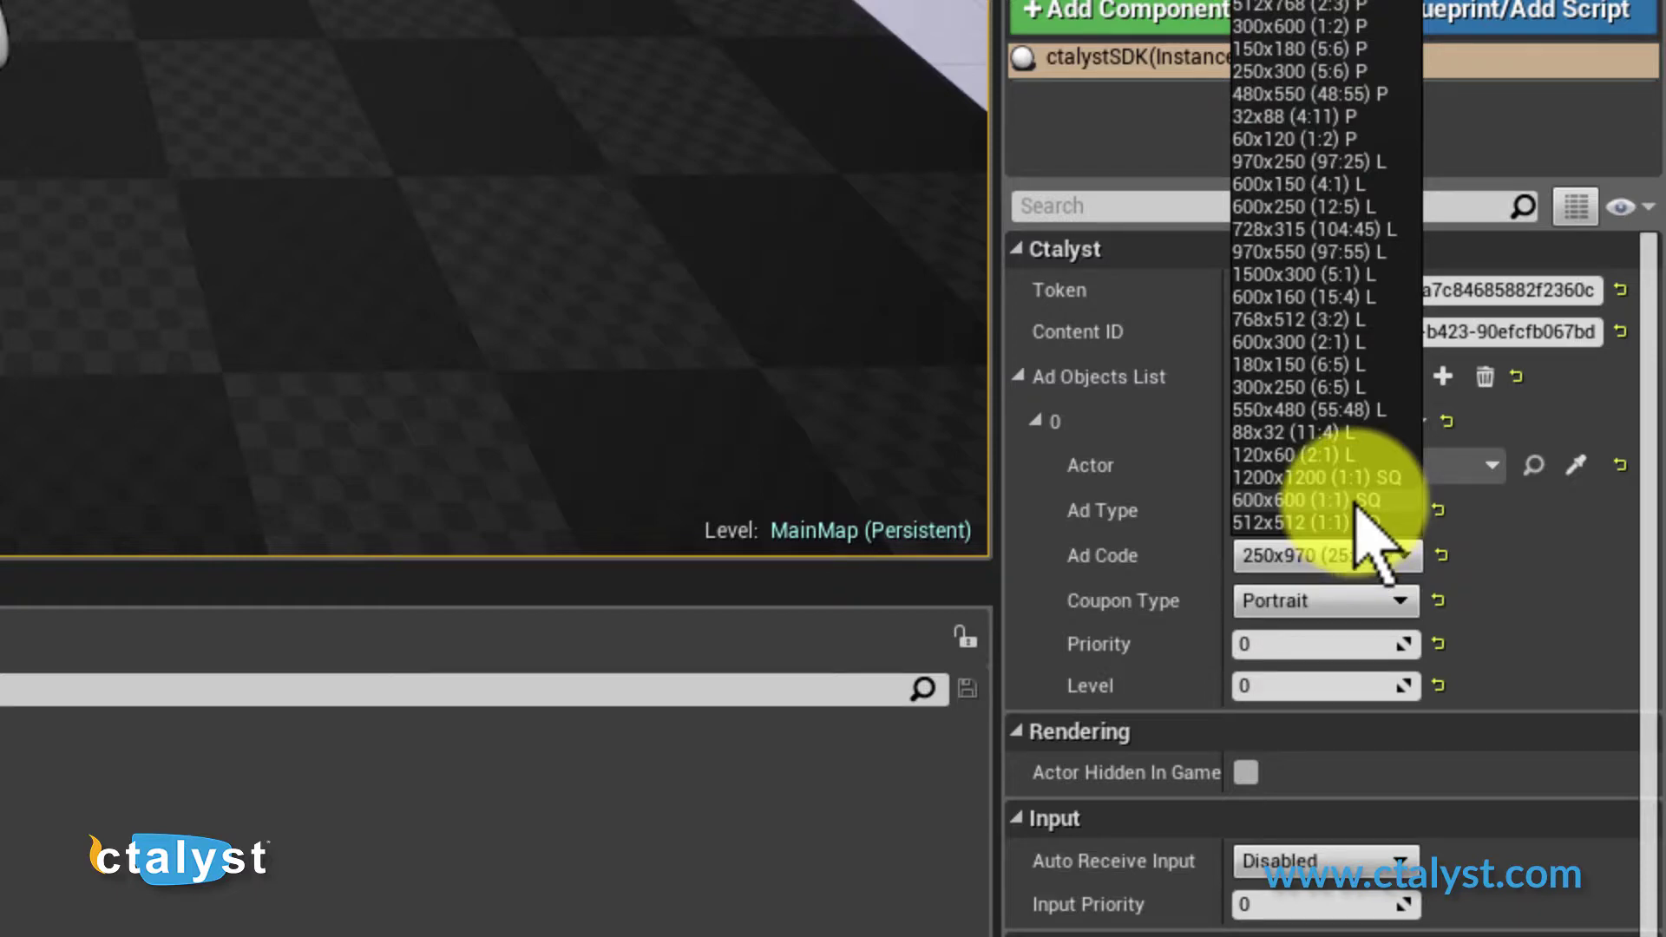
{"action": "left_click", "coordinate": [1355, 502]}
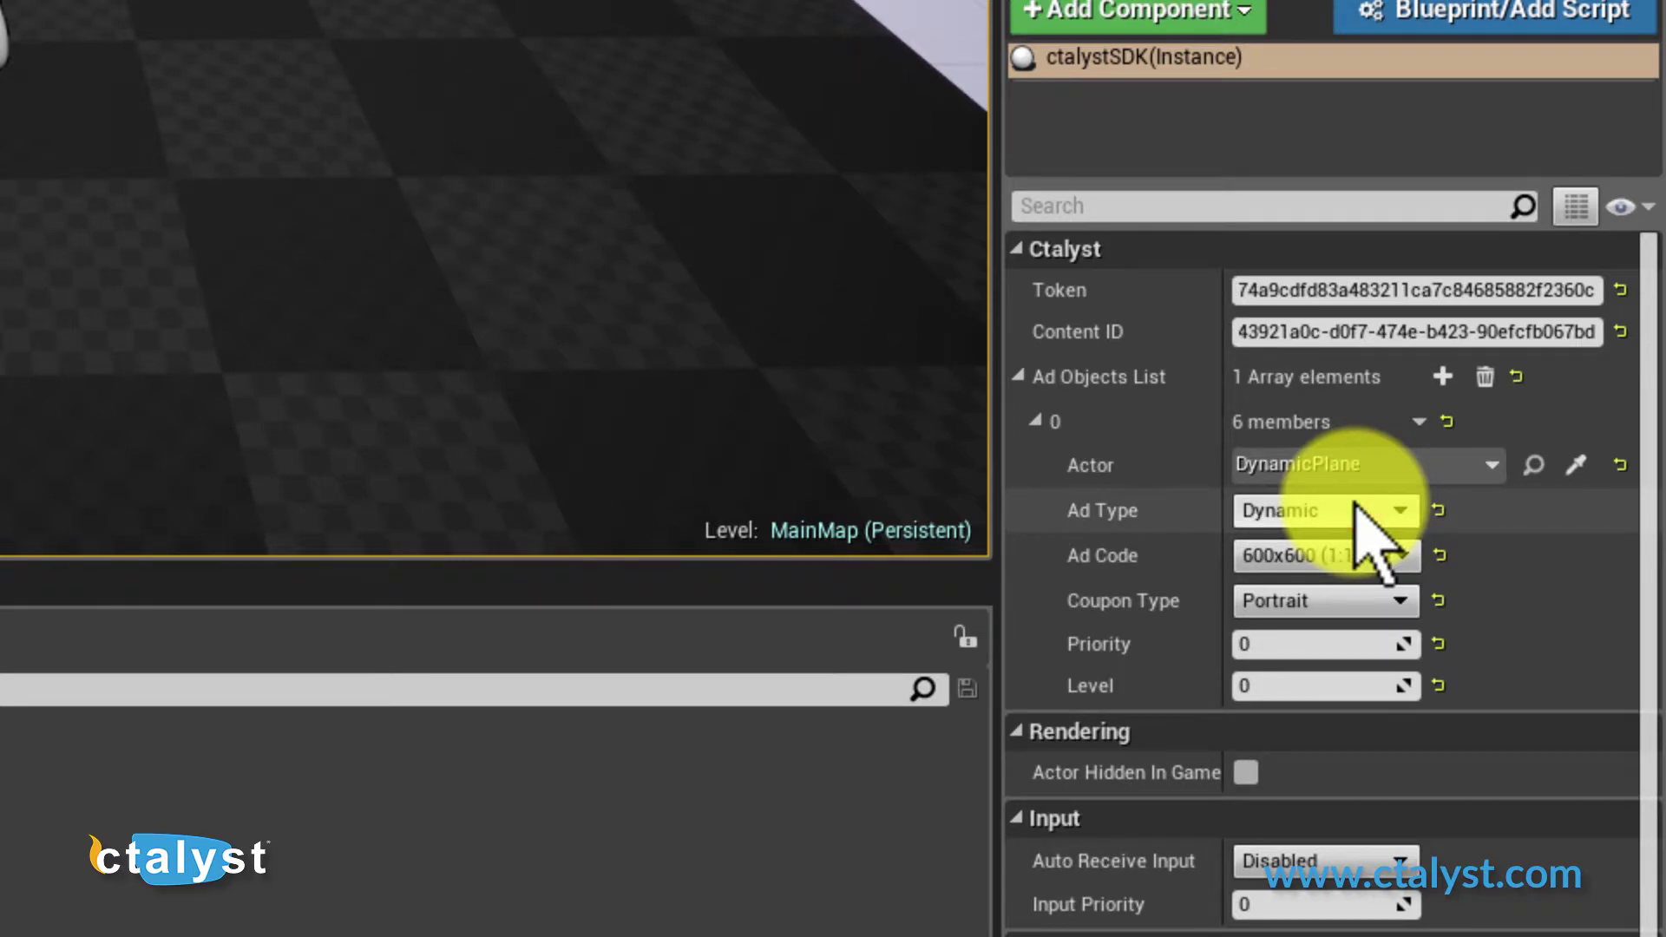
{"action": "left_click", "coordinate": [1350, 599]}
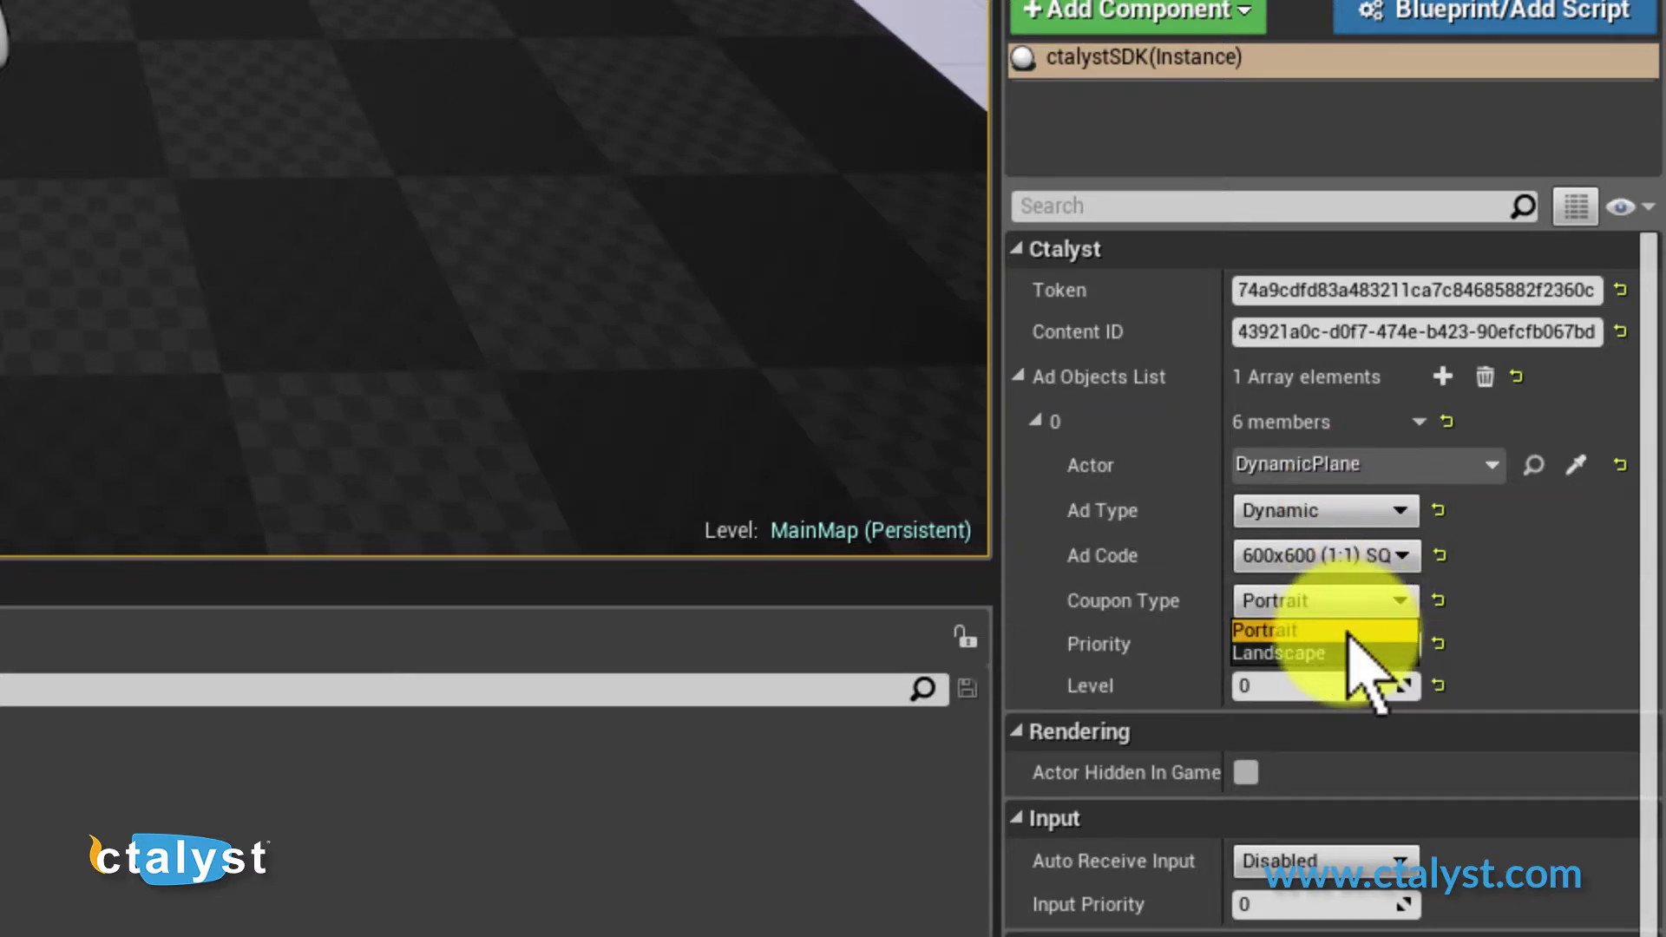
{"action": "left_click", "coordinate": [1349, 632]}
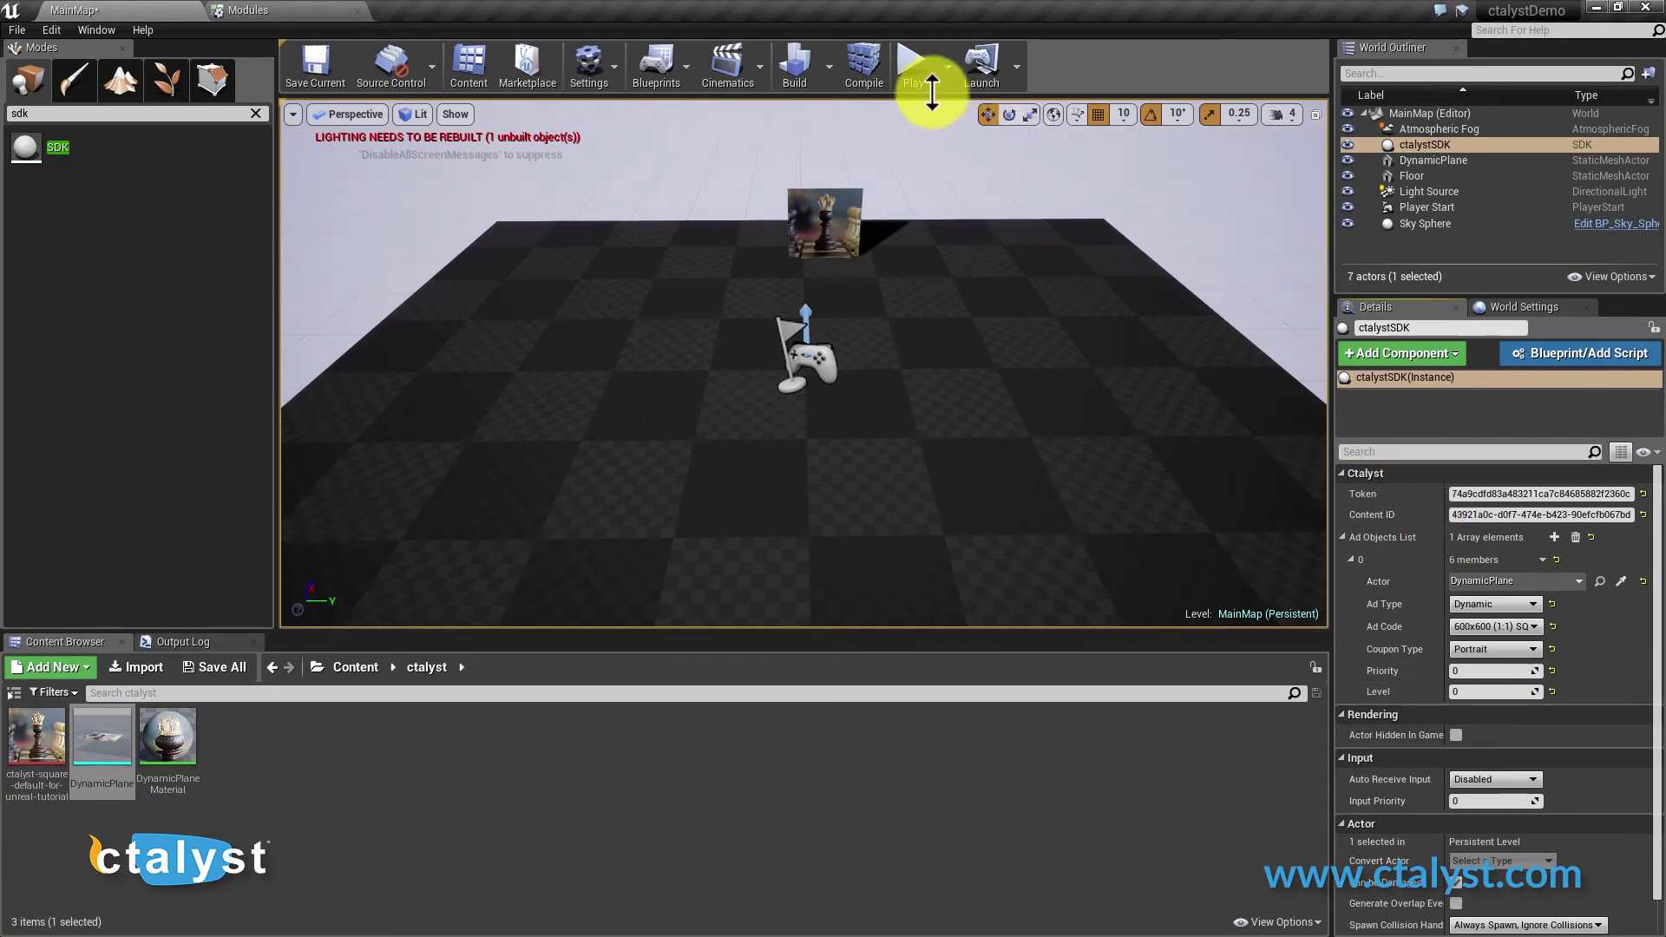
Play the level to check the dynamic ad on the plane, and stop the session.
{"action": "left_click", "coordinate": [911, 73]}
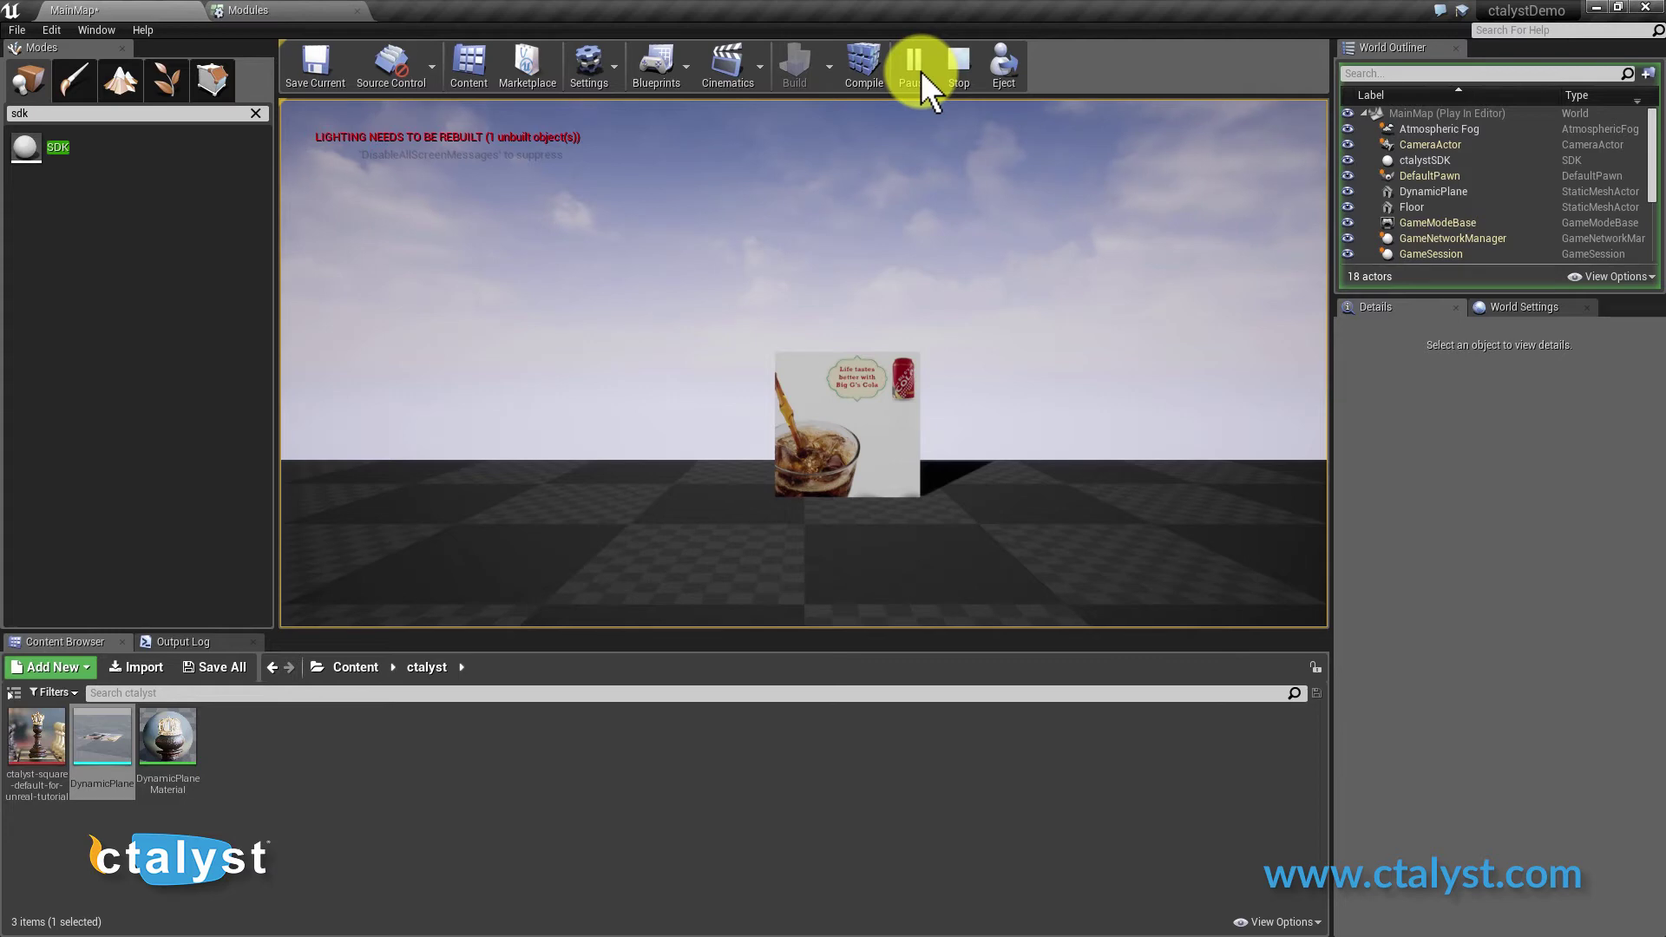
{"action": "left_click", "coordinate": [958, 65]}
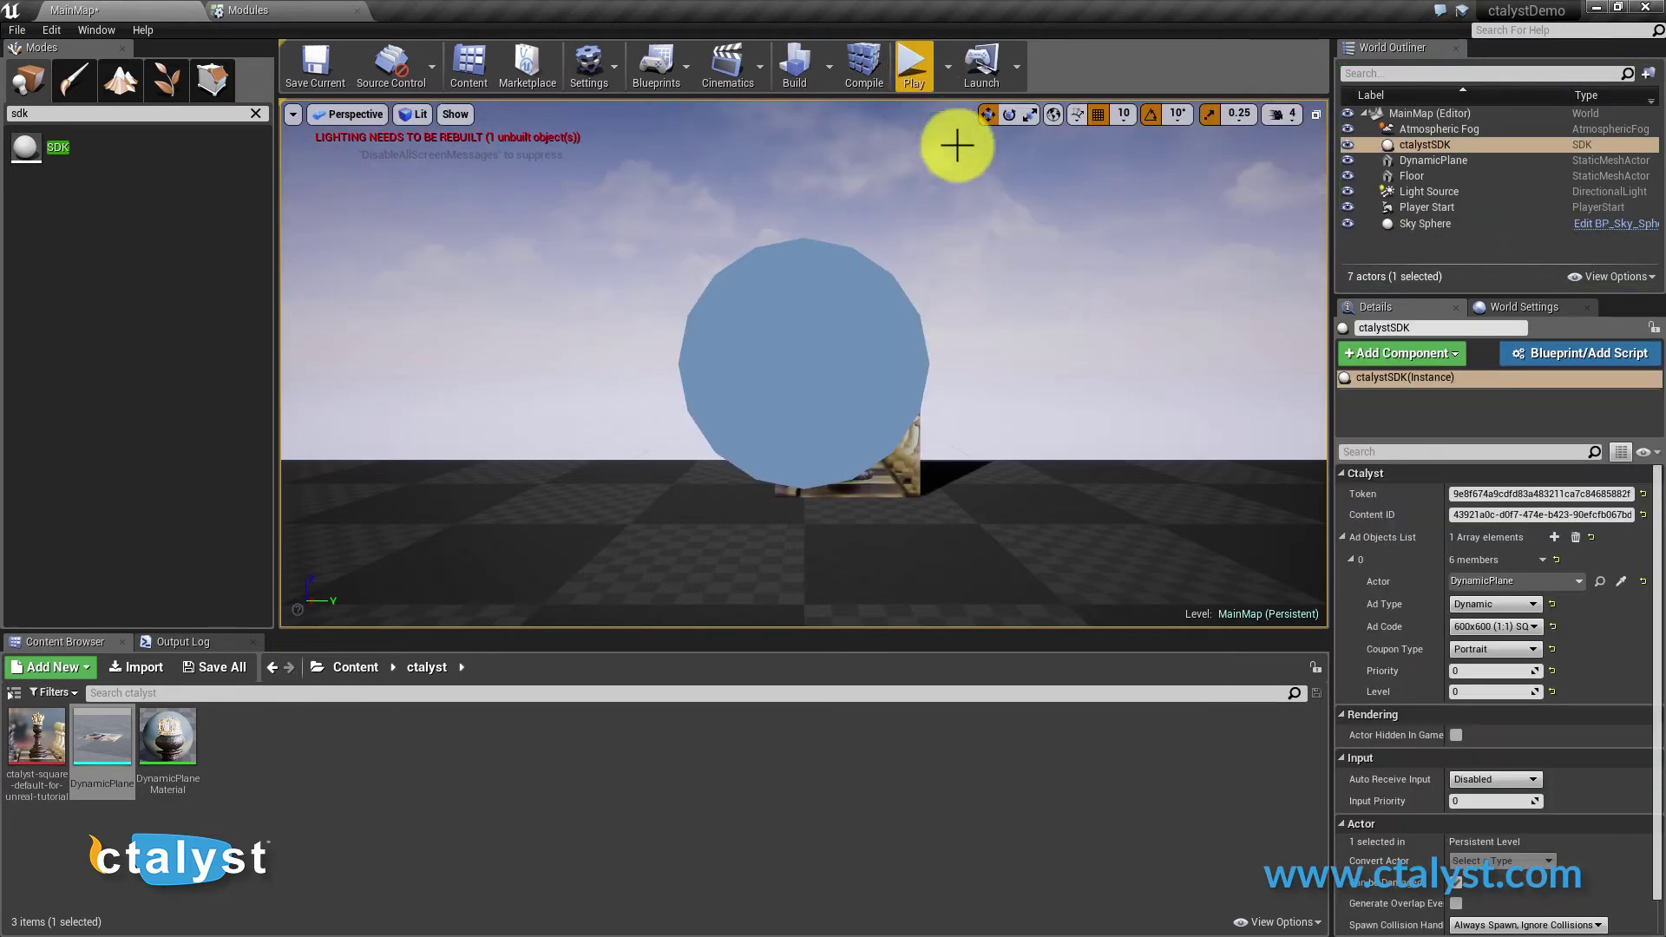
Change the ad object's Ad Type to Static and play the level to test it.
{"action": "left_click", "coordinate": [1469, 605]}
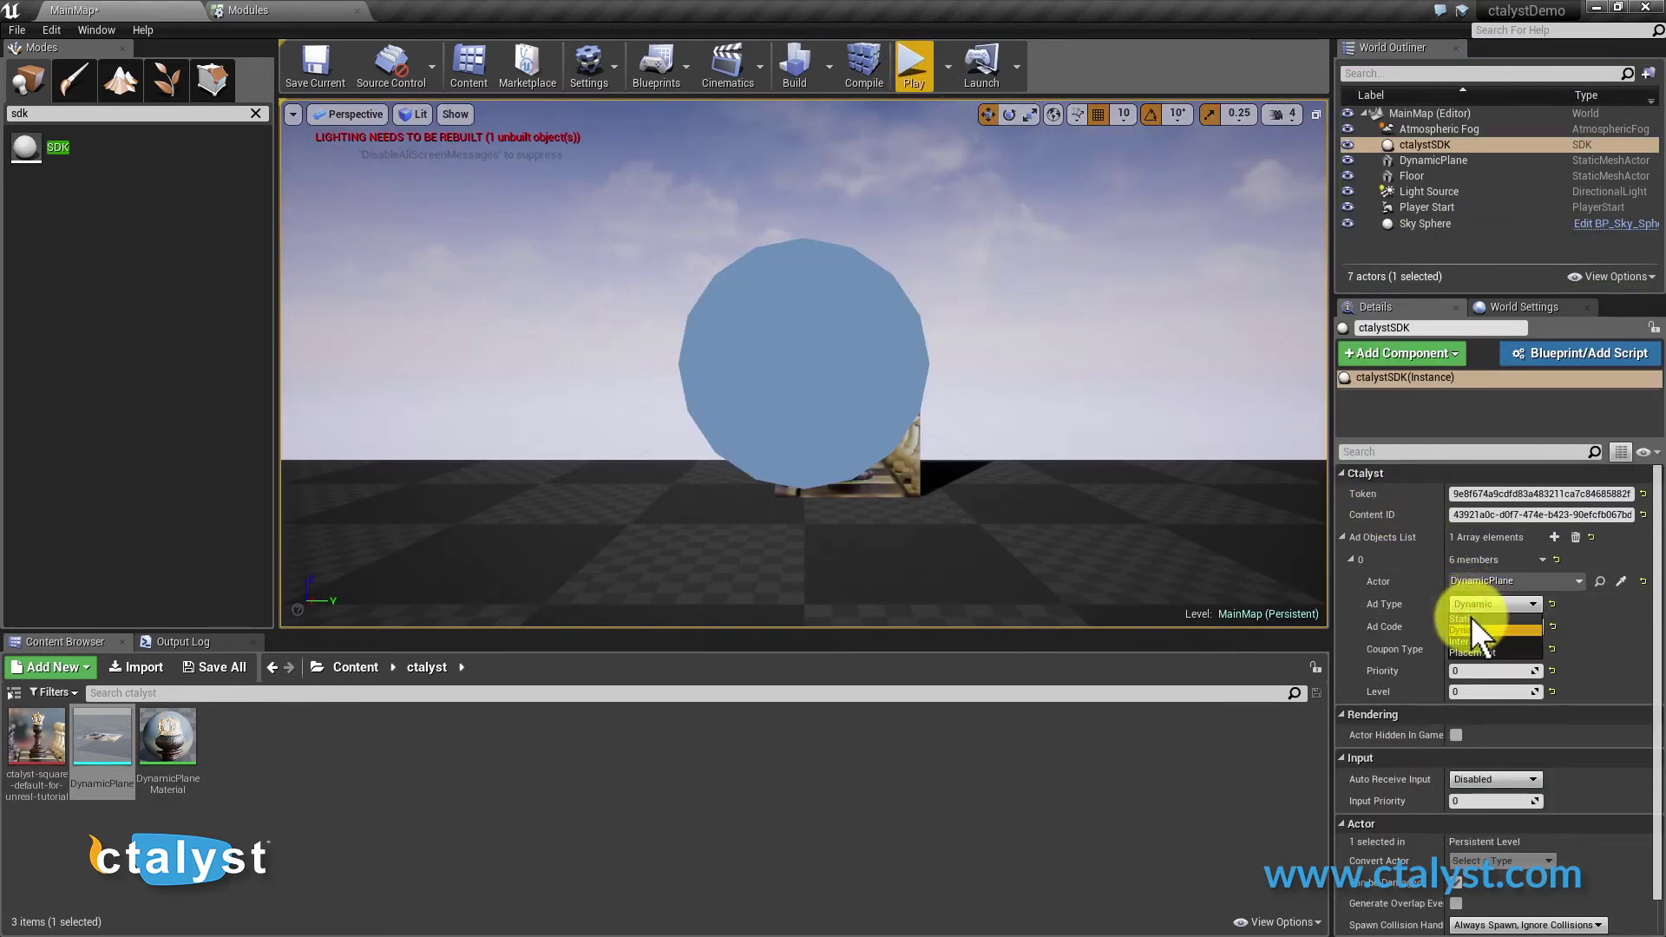
{"action": "left_click", "coordinate": [1470, 617]}
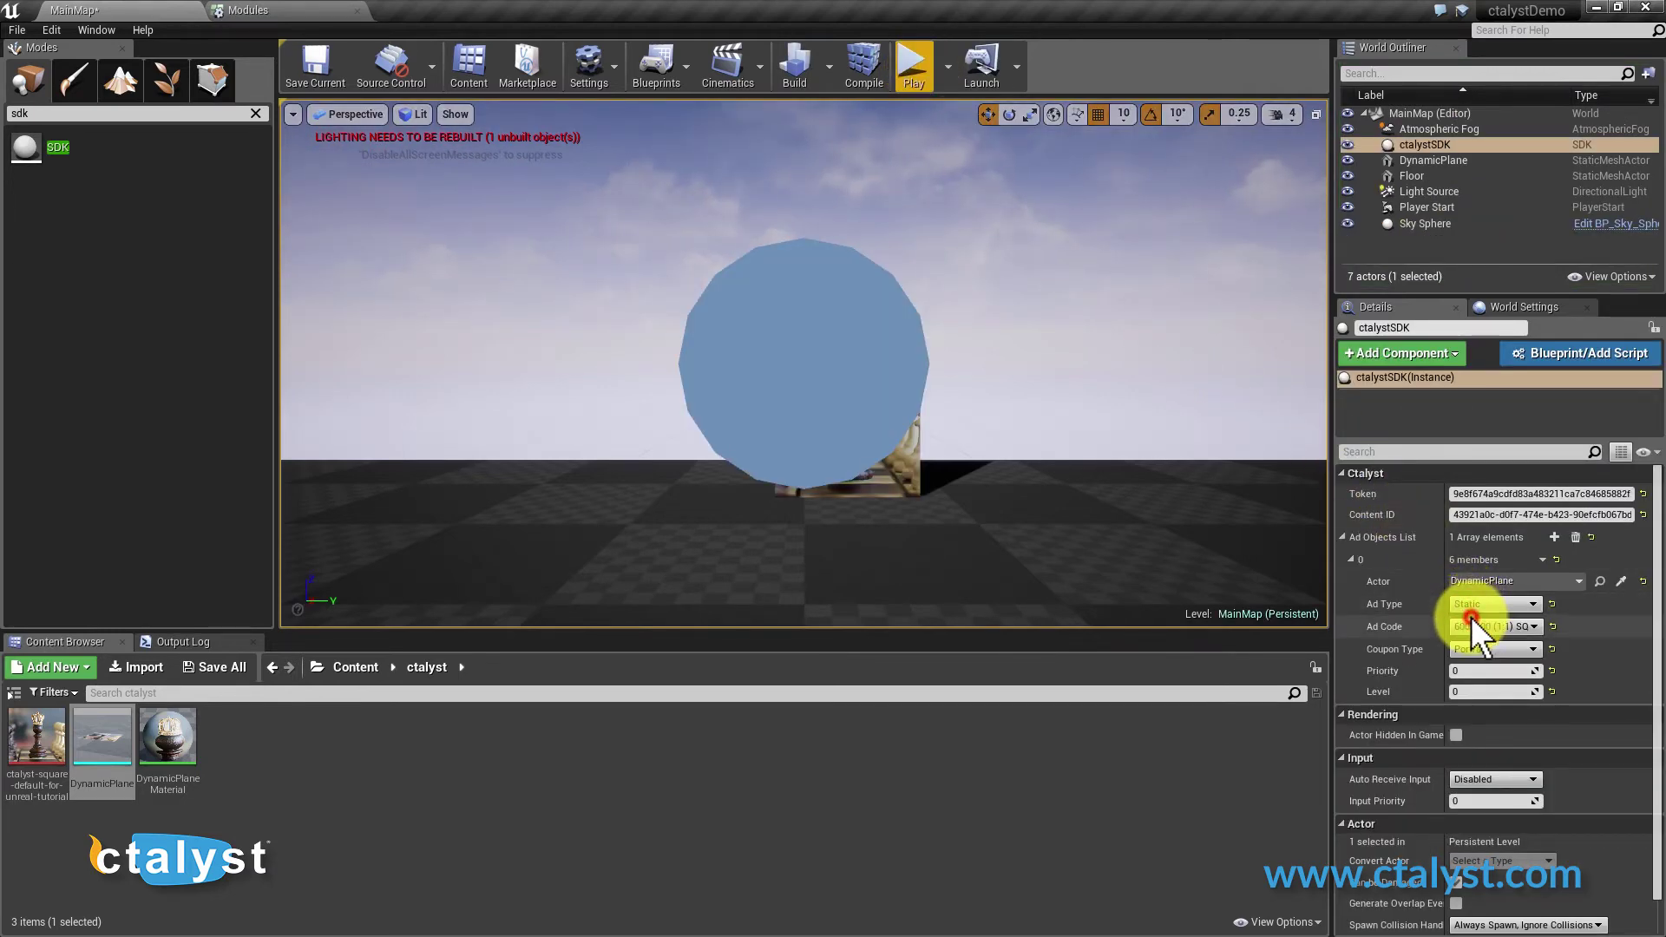
{"action": "left_click", "coordinate": [911, 69]}
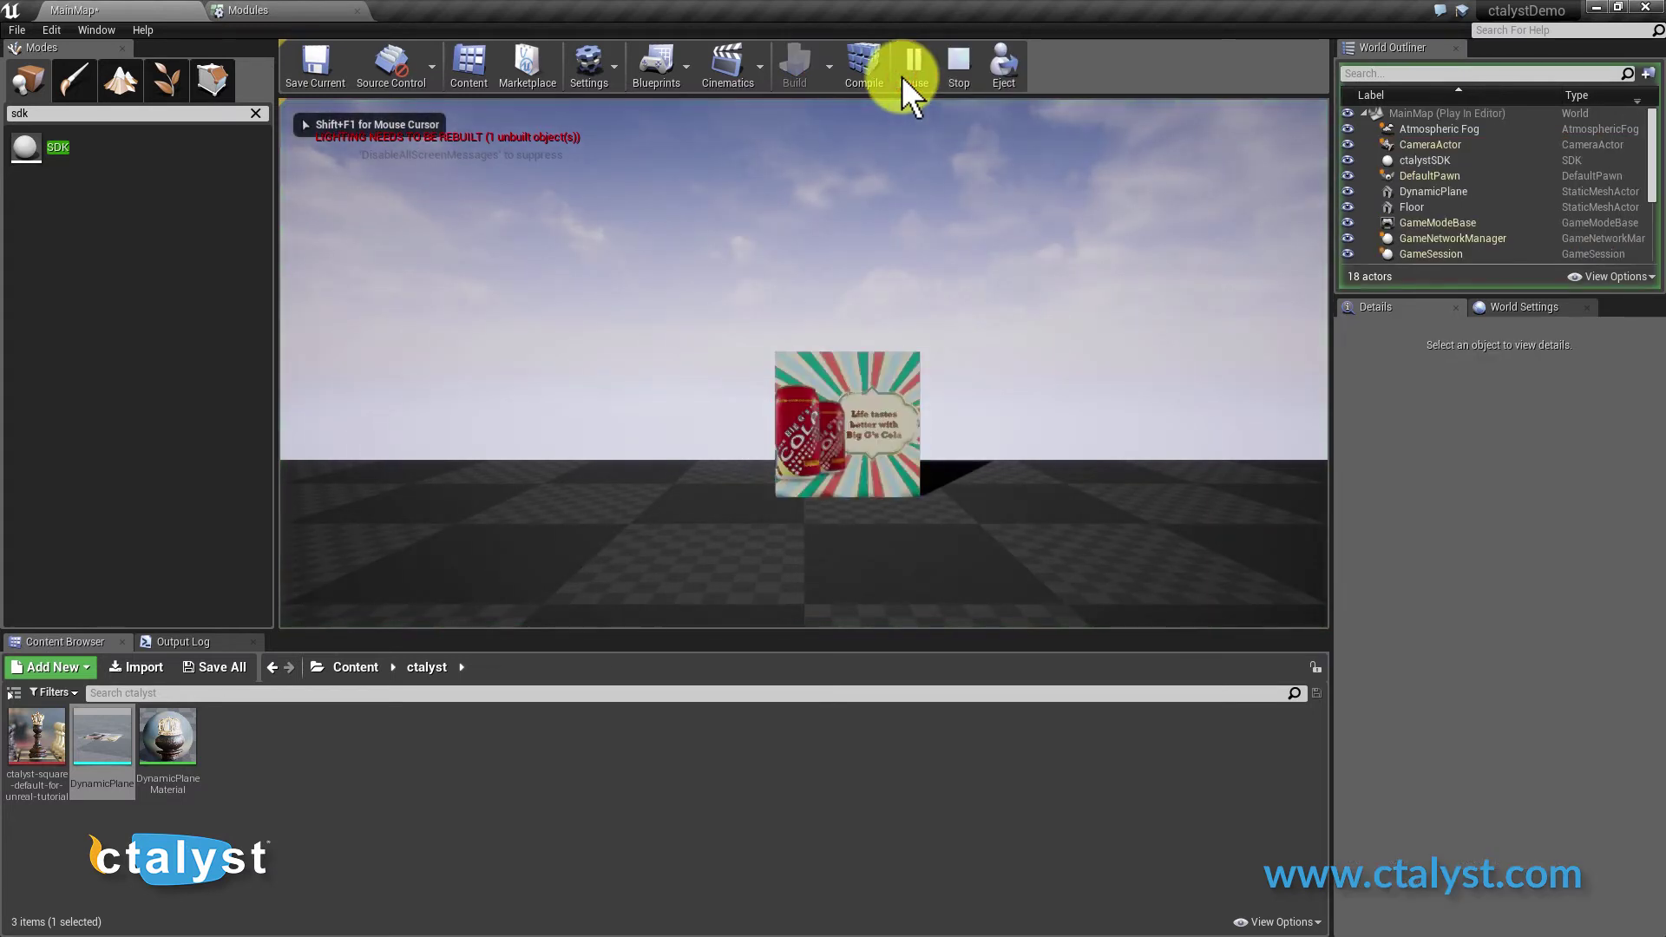